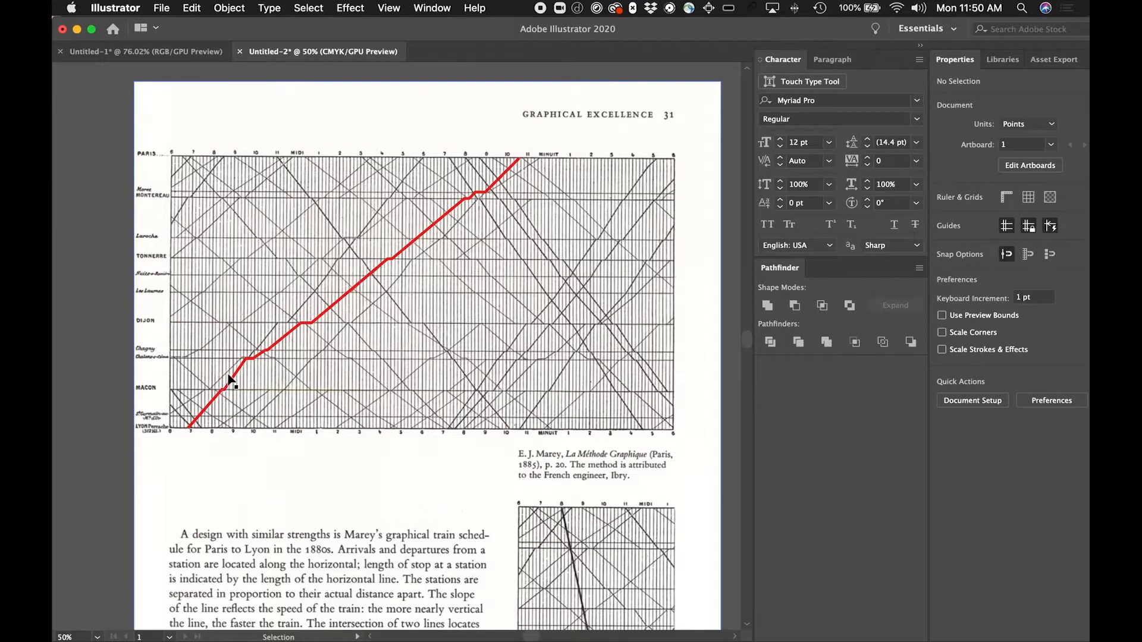
Switch from the Illustrator chart to Chrome and review the Visual Timetable sheet, the TriMet 1-Vermont schedule and Google Maps.
{"action": "left_click_drag", "start_coordinate": [249, 429], "coordinate": [275, 439]}
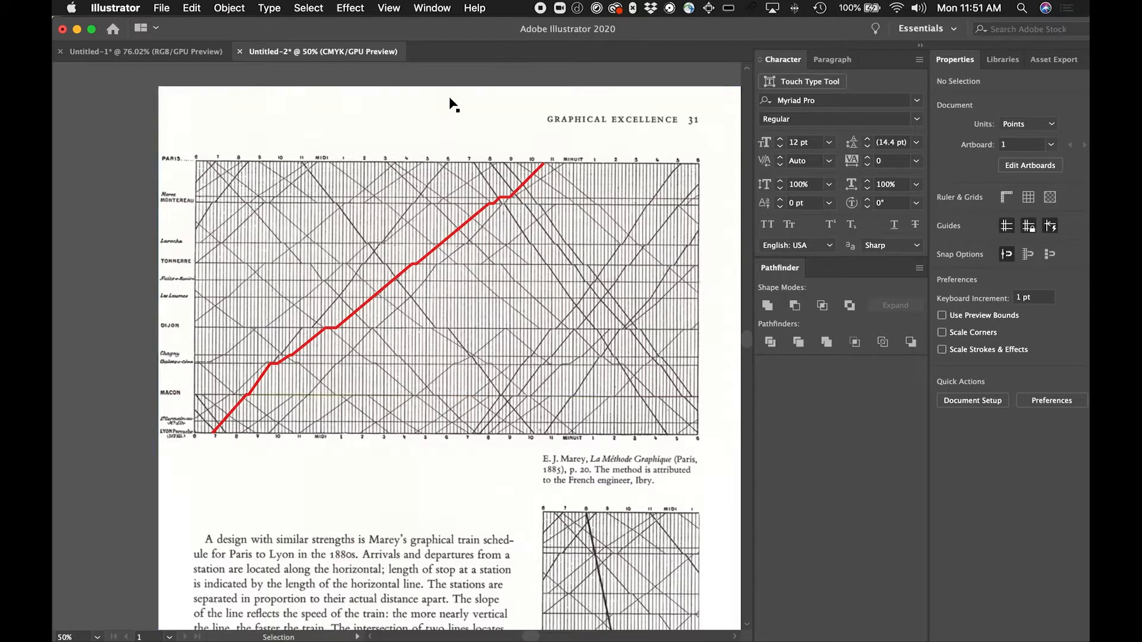
{"action": "key", "text": "super+Tab"}
{"action": "left_click", "coordinate": [285, 345]}
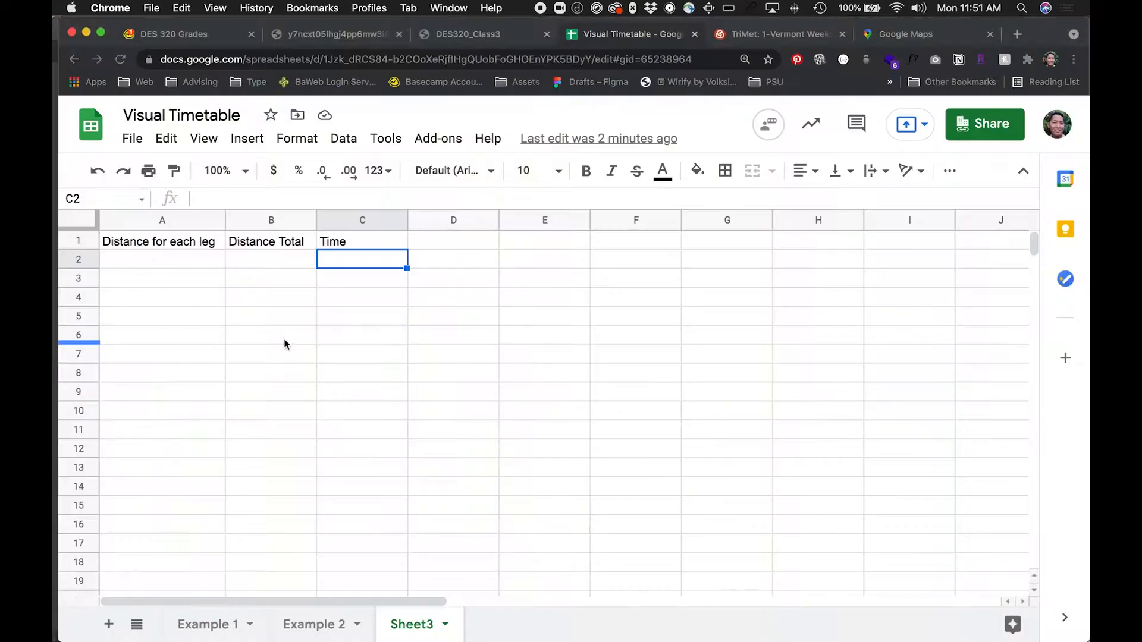
{"action": "left_click", "coordinate": [259, 281]}
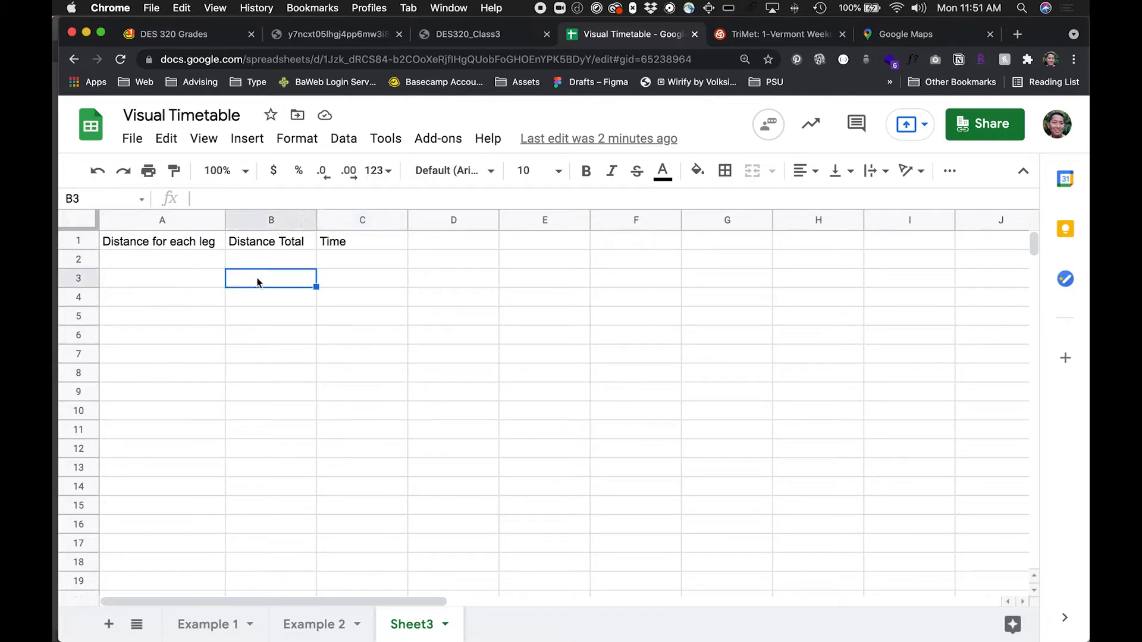
{"action": "left_click", "coordinate": [769, 34]}
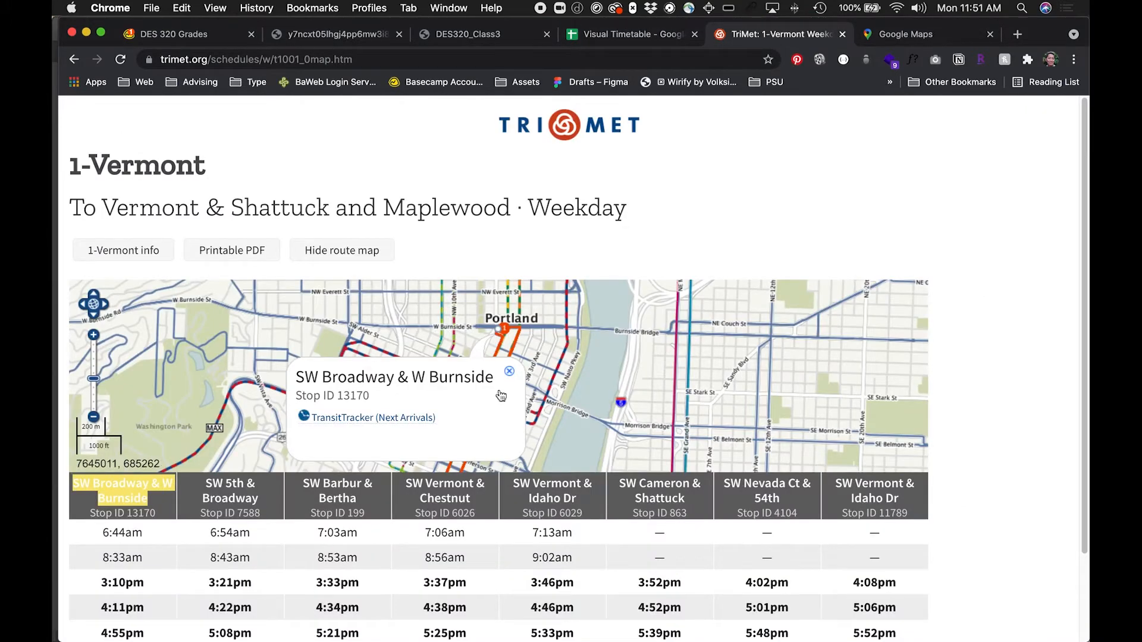
{"action": "scroll", "coordinate": [237, 547], "scroll_direction": "down", "scroll_amount": 1}
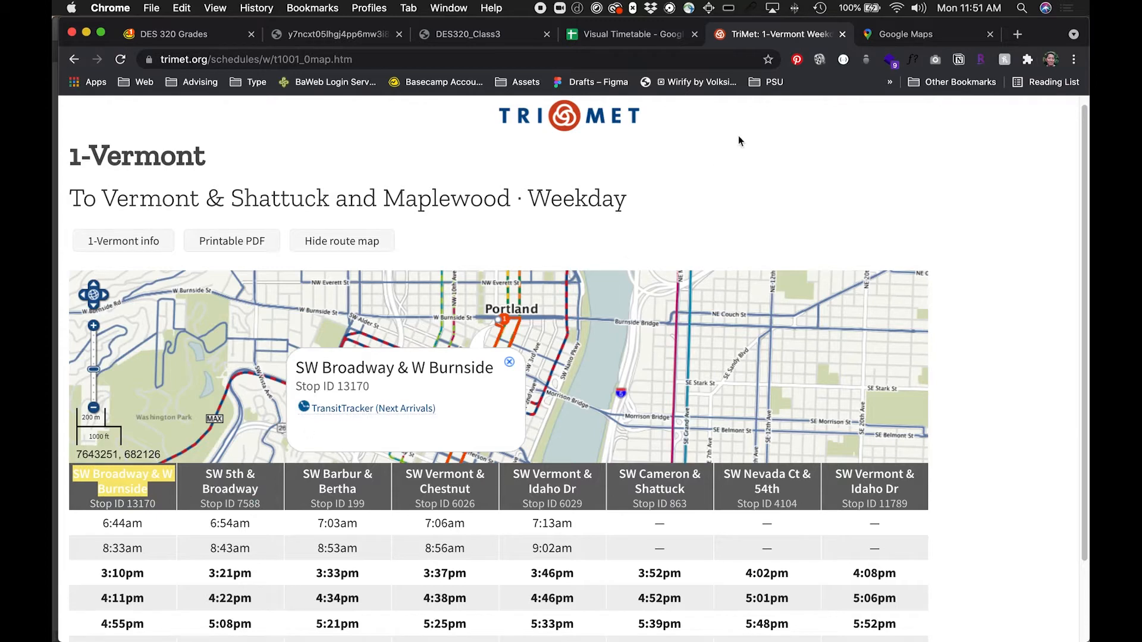
{"action": "left_click", "coordinate": [880, 39]}
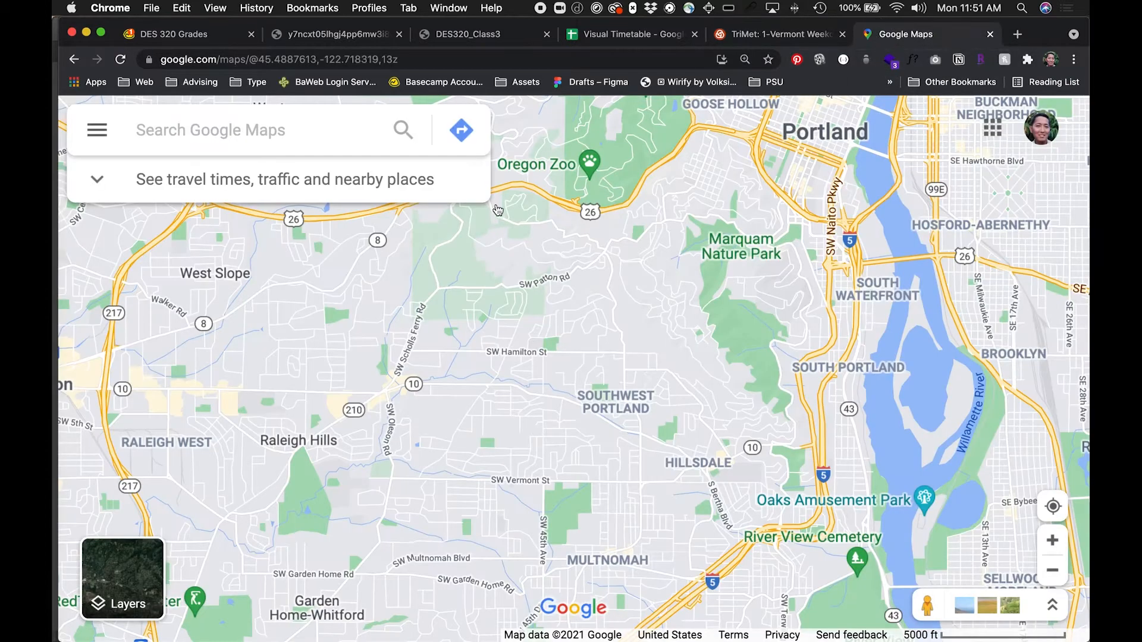
Copy the stop name SW Broadway & W Burnside from the TriMet schedule and find that stop in Google Maps.
{"action": "left_click", "coordinate": [748, 32]}
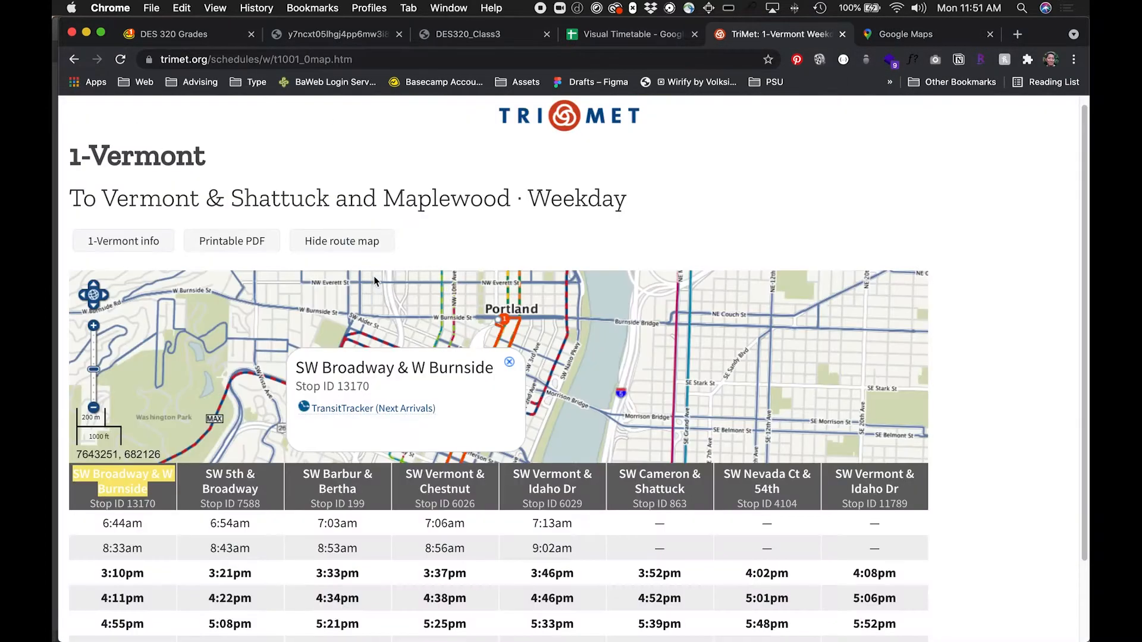
{"action": "left_click_drag", "start_coordinate": [150, 500], "coordinate": [72, 483]}
{"action": "key", "text": "super+c"}
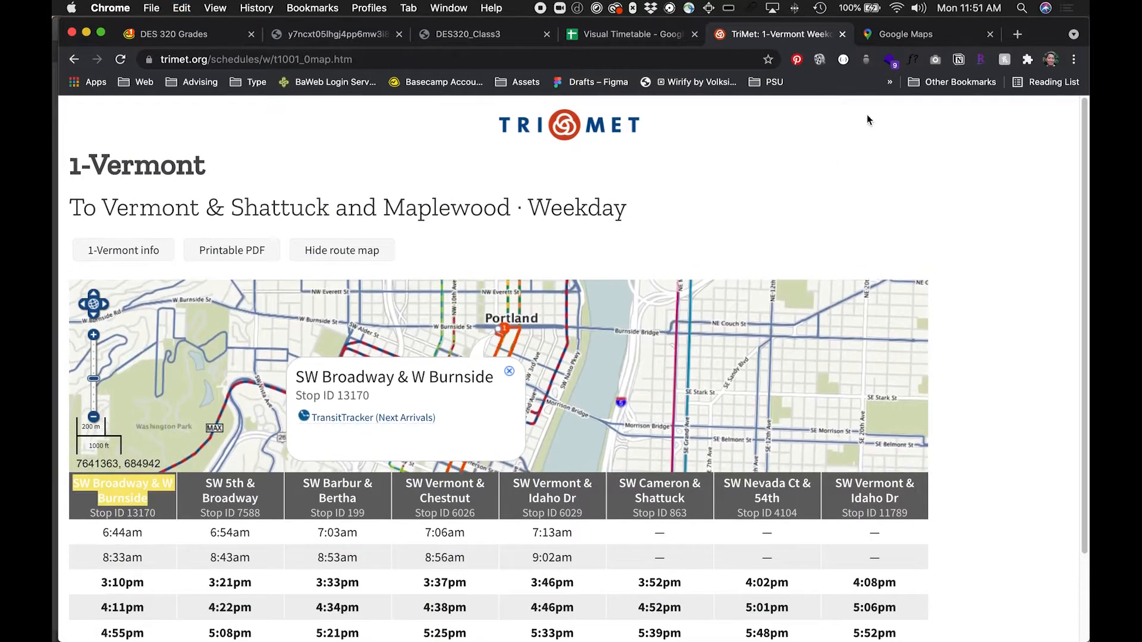
{"action": "left_click", "coordinate": [911, 34]}
{"action": "left_click", "coordinate": [286, 150]}
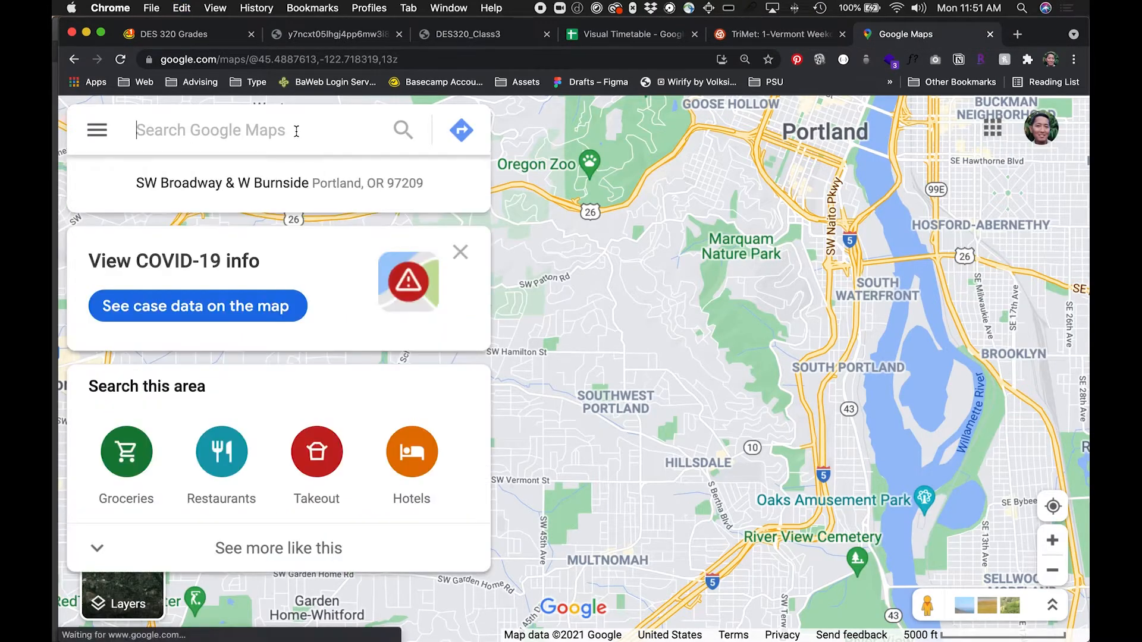
{"action": "key", "text": "super+v"}
{"action": "left_click", "coordinate": [364, 173]}
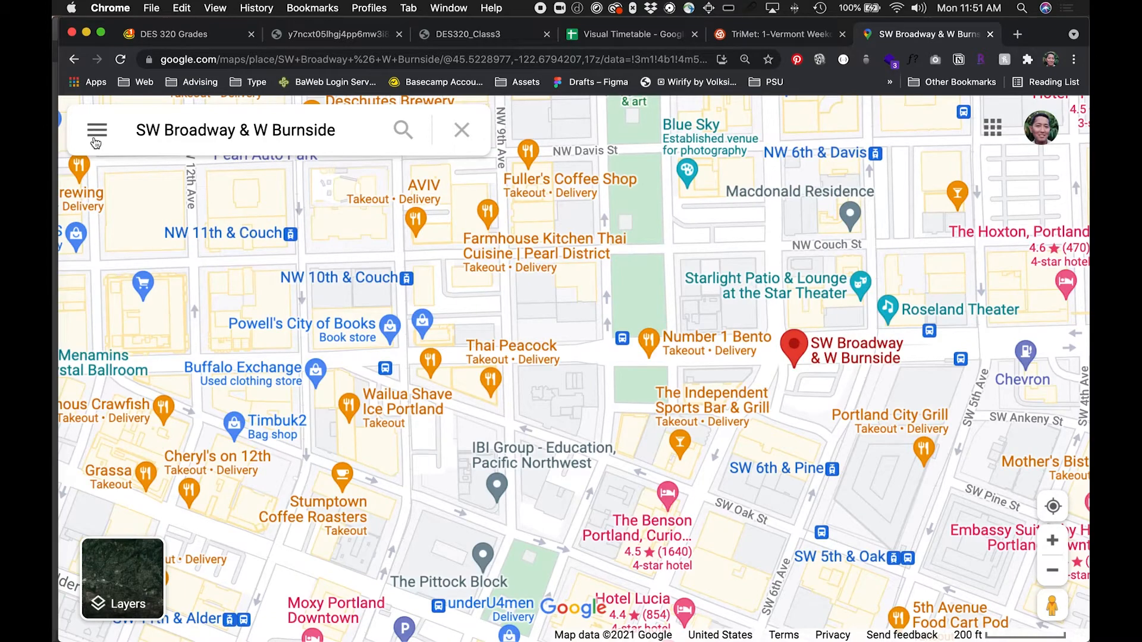
Get driving directions in Google Maps from SW Broadway & W Burnside to SW 5th & Broadway, checking the stops against the TriMet schedule.
{"action": "left_click", "coordinate": [121, 497]}
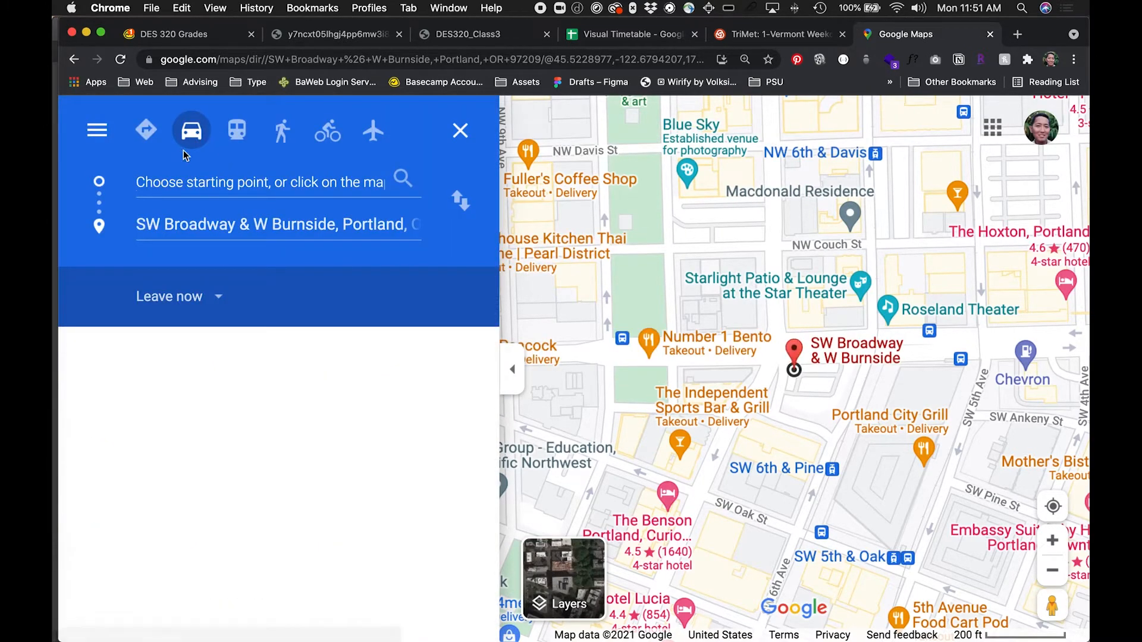
{"action": "key", "text": "ctrl+shift+Tab"}
{"action": "left_click", "coordinate": [241, 500]}
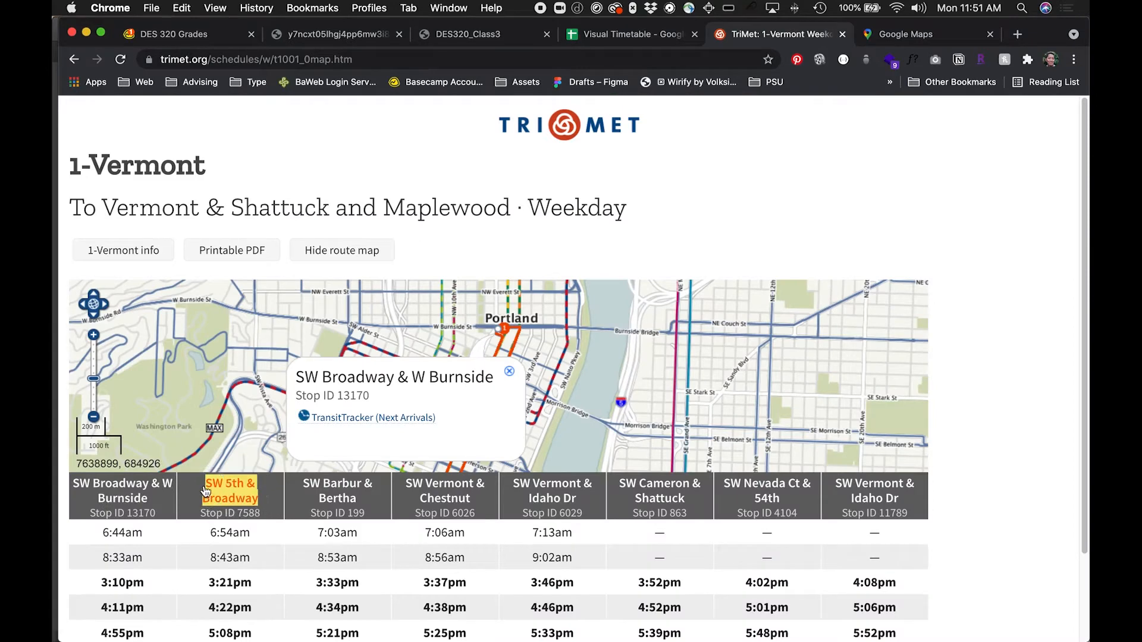
{"action": "left_click", "coordinate": [897, 34]}
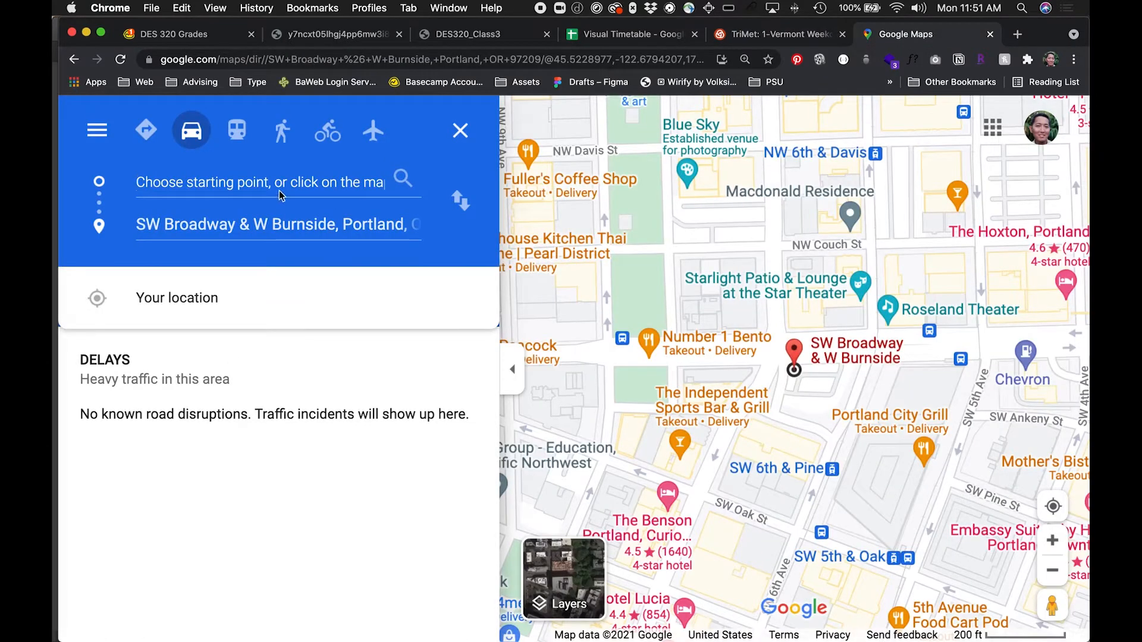
{"action": "type", "text": "SW 5th & Broadway"}
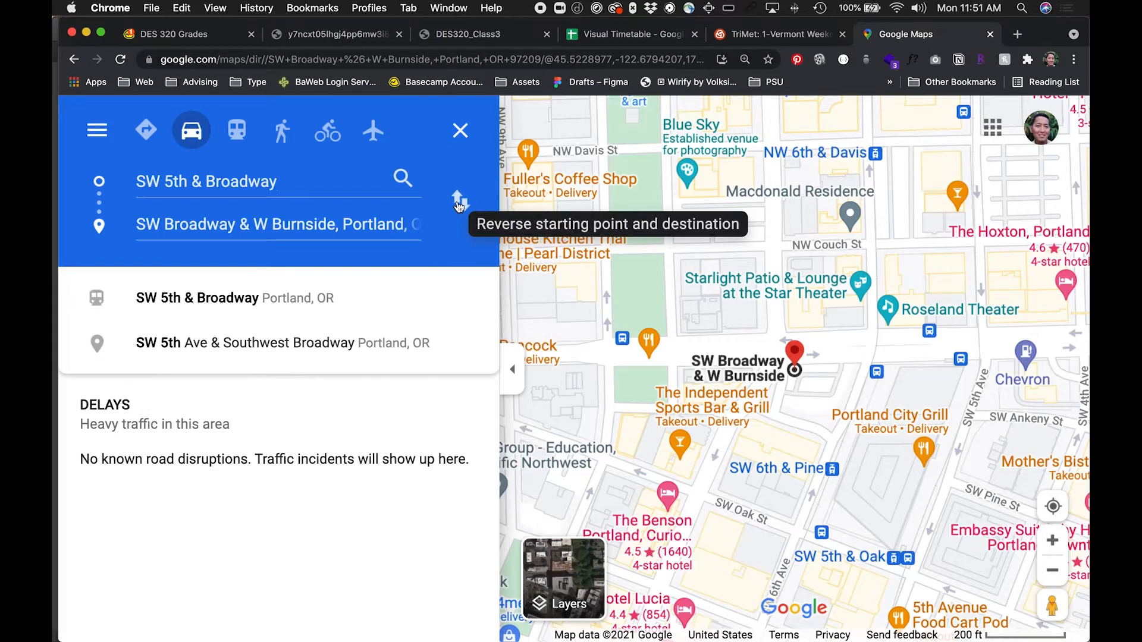
{"action": "left_click", "coordinate": [459, 203]}
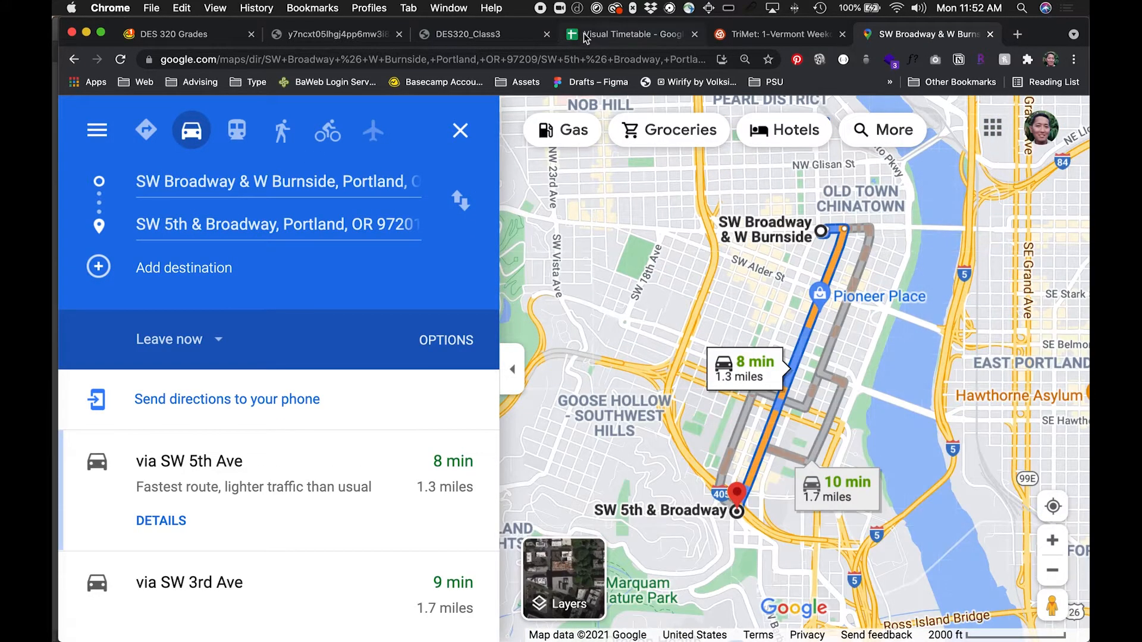
{"action": "left_click", "coordinate": [754, 34]}
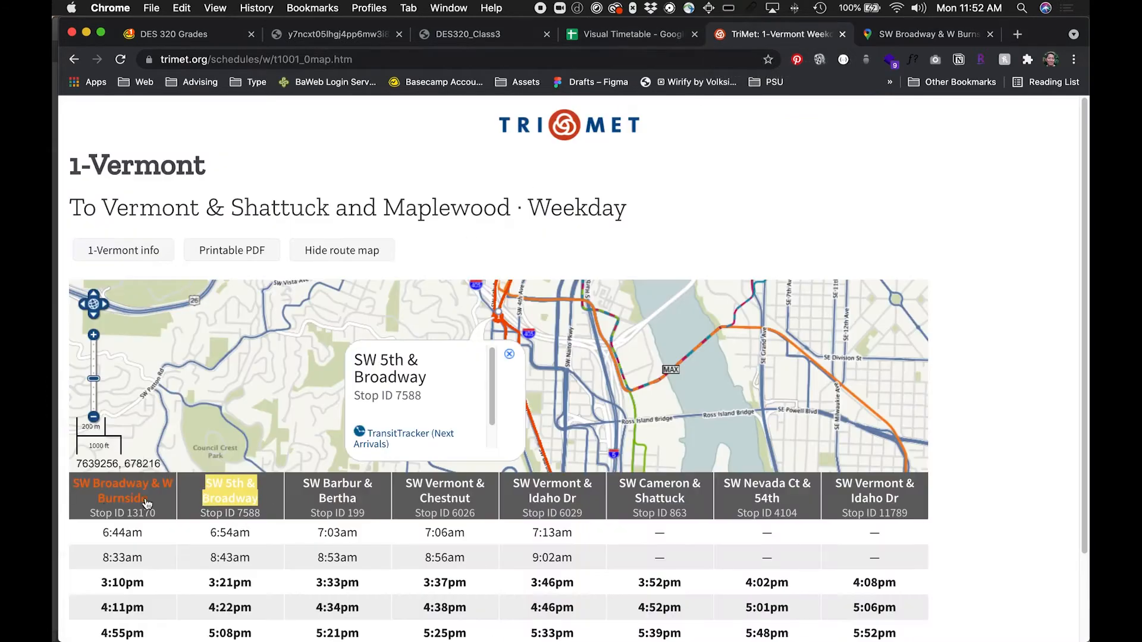
{"action": "left_click", "coordinate": [914, 38]}
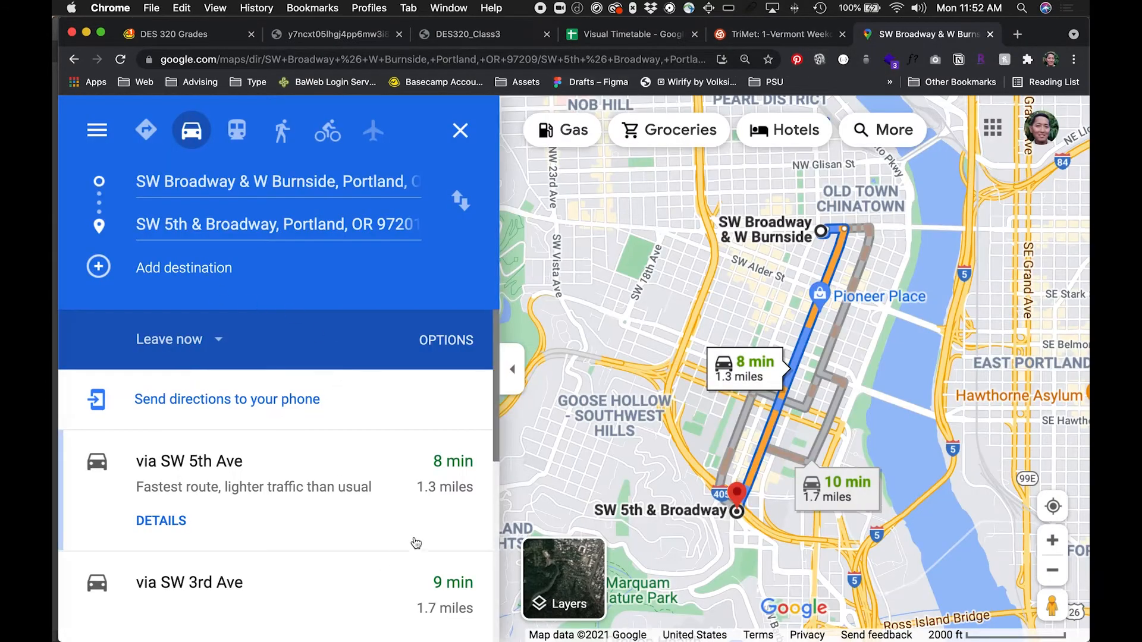
In the Visual Timetable sheet, enter 0 in row 2 for both Distance for each leg and Distance Total.
{"action": "left_click", "coordinate": [633, 38]}
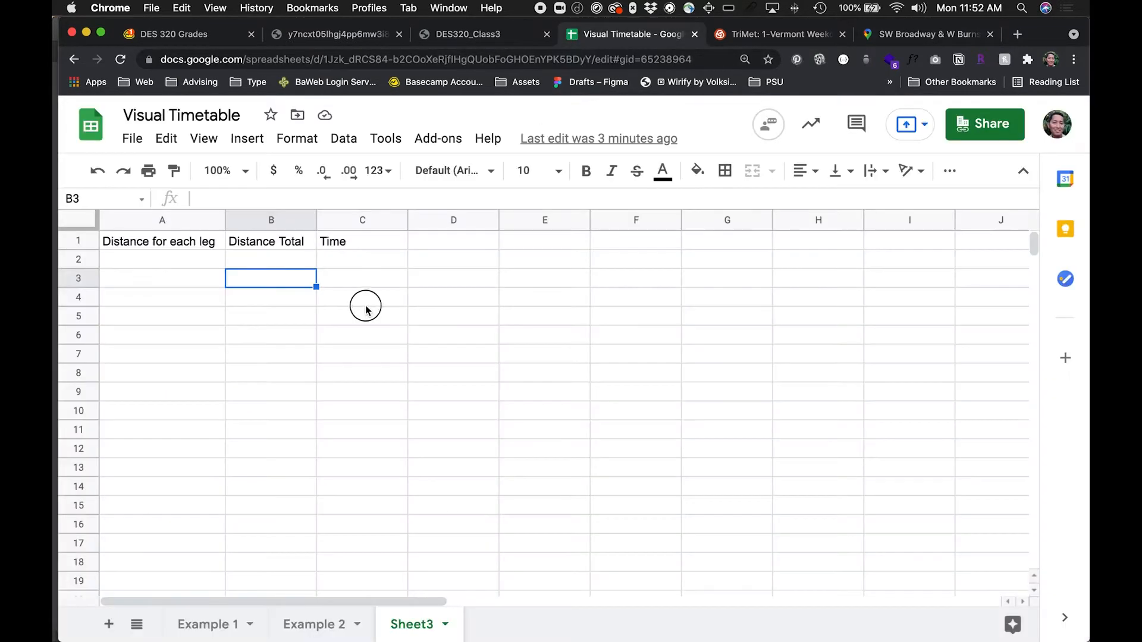
{"action": "left_click", "coordinate": [159, 267]}
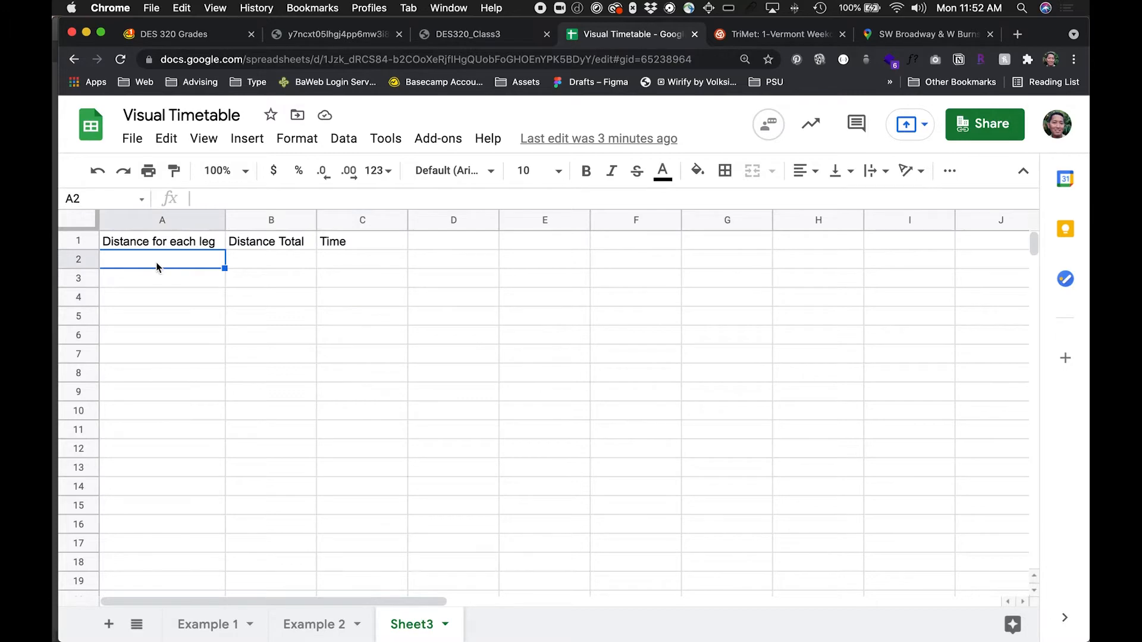
{"action": "type", "text": "0"}
{"action": "key", "text": "Return"}
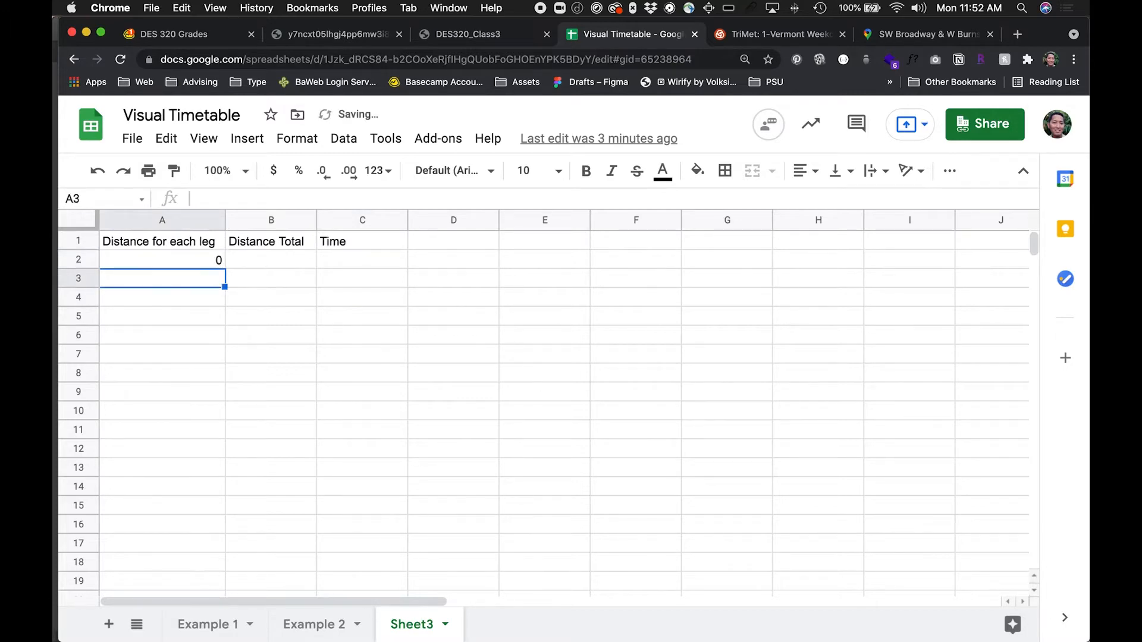
{"action": "key", "text": "Up"}
{"action": "key", "text": "Right"}
{"action": "type", "text": "0"}
{"action": "key", "text": "Return"}
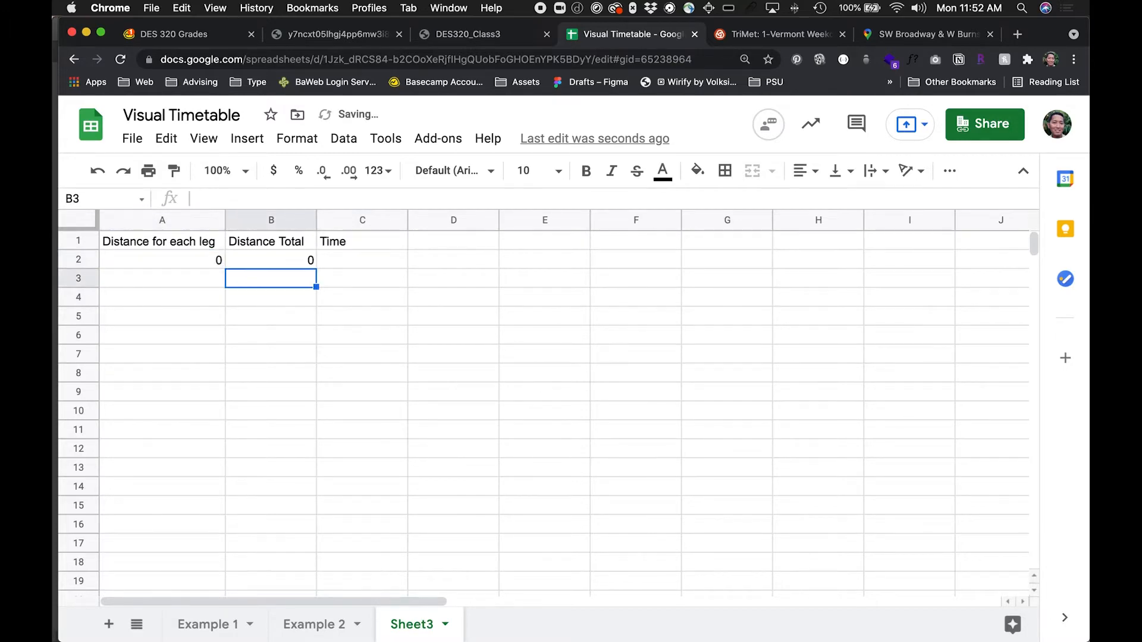
Enter 1.3 as the first leg's distance in cell A3.
{"action": "key", "text": "Left"}
{"action": "type", "text": "1.3"}
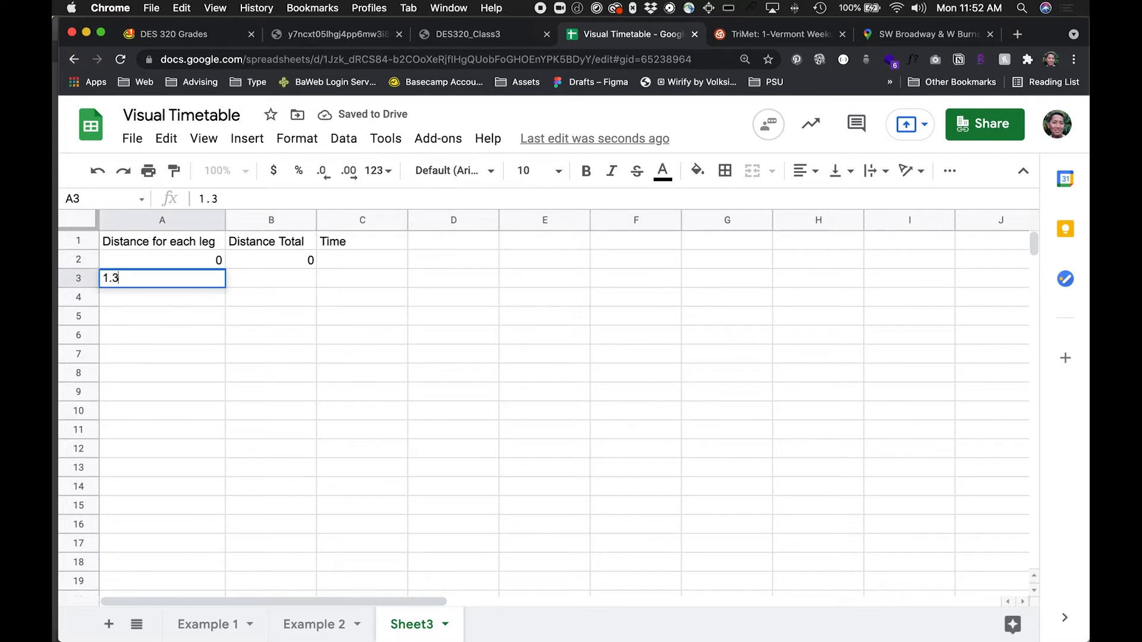
{"action": "key", "text": "Return"}
{"action": "key", "text": "Up"}
{"action": "key", "text": "Up"}
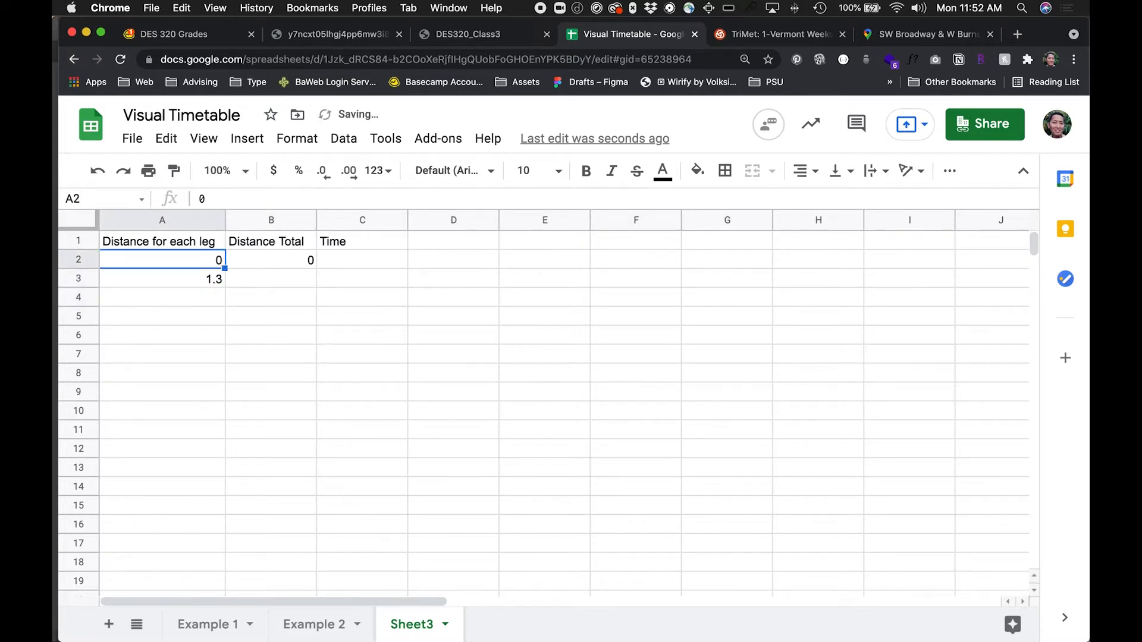
{"action": "key", "text": "Down"}
{"action": "key", "text": "Up"}
{"action": "key", "text": "Down"}
{"action": "key", "text": "Up"}
{"action": "key", "text": "Down"}
{"action": "key", "text": "Up"}
{"action": "key", "text": "Down"}
{"action": "key", "text": "Right"}
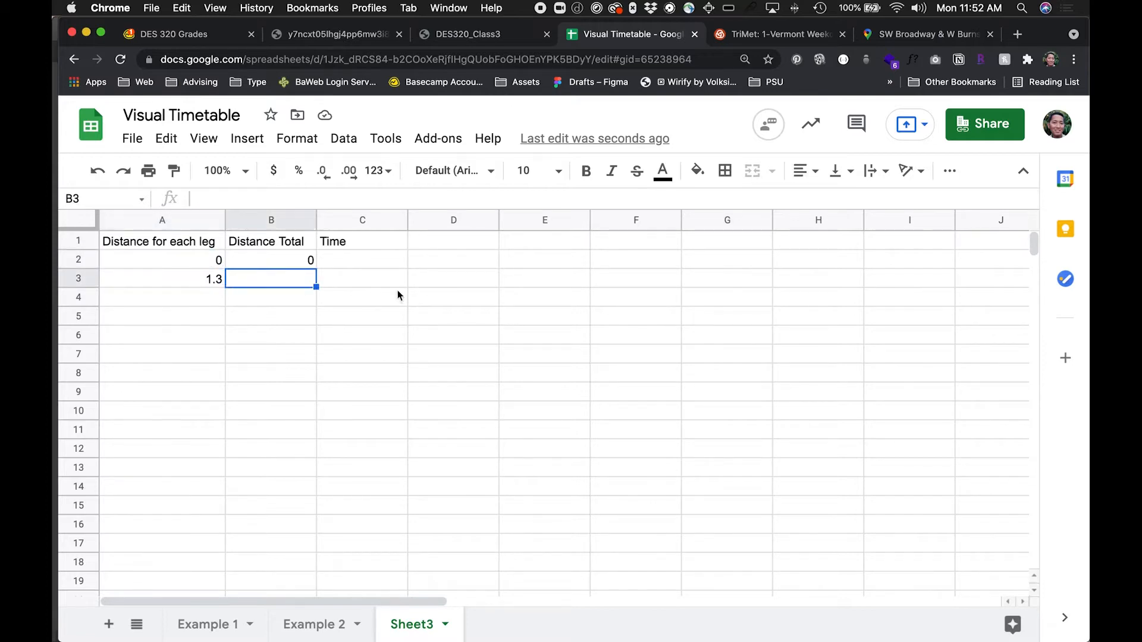
Take the stop SW Barbur & Bertha from the TriMet schedule and get driving directions to it from SW 5th & Broadway in Google Maps.
{"action": "left_click", "coordinate": [941, 37]}
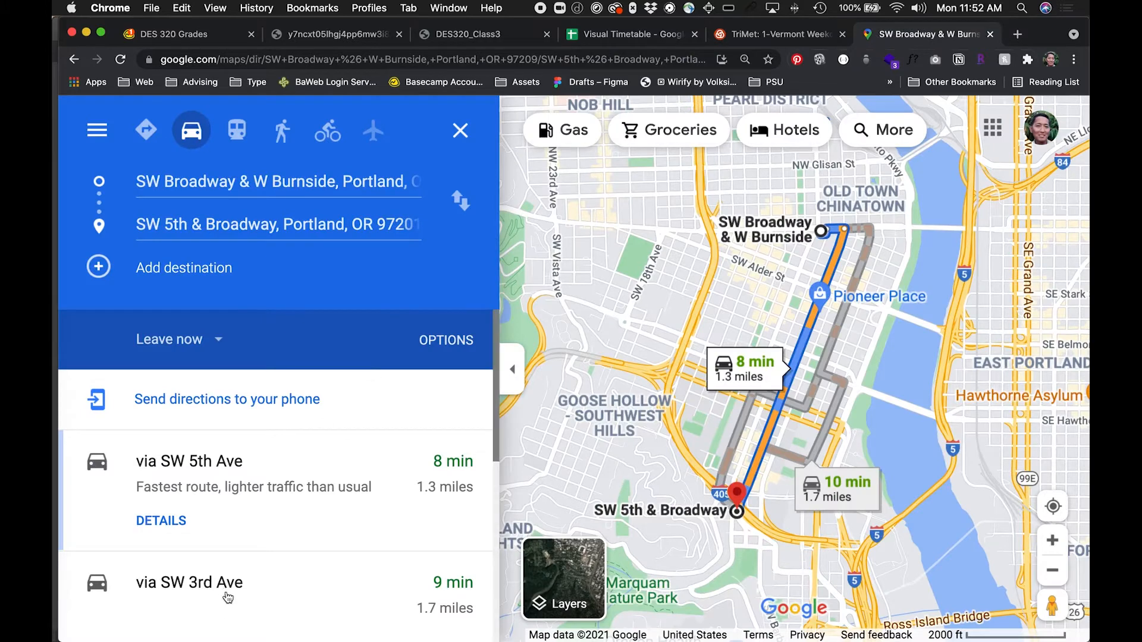
{"action": "left_click", "coordinate": [740, 37]}
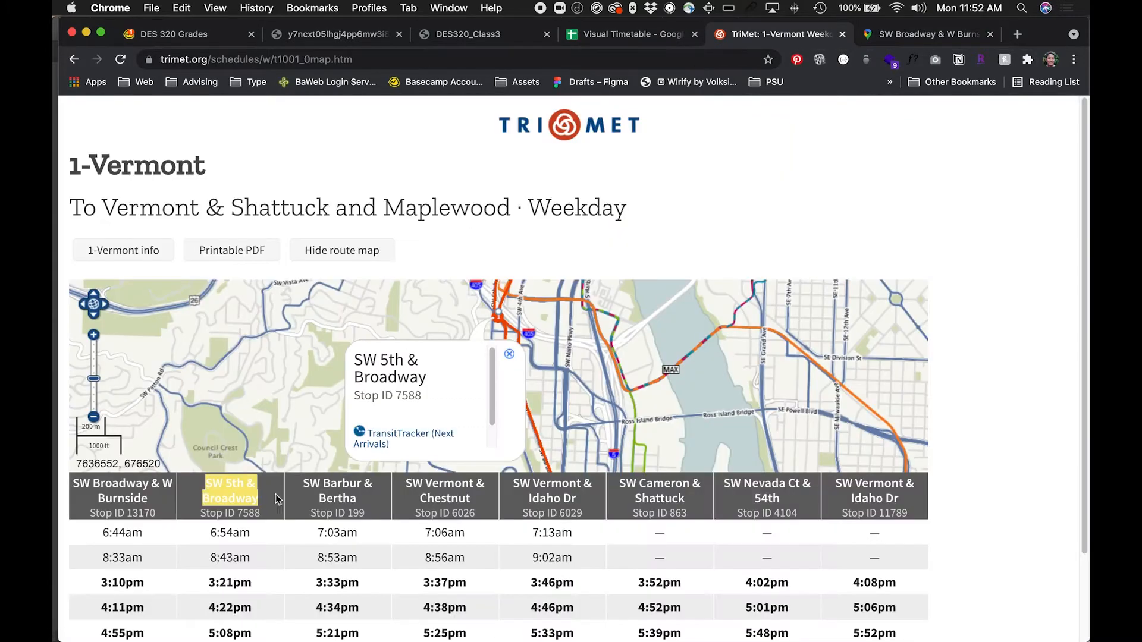
{"action": "left_click", "coordinate": [367, 501]}
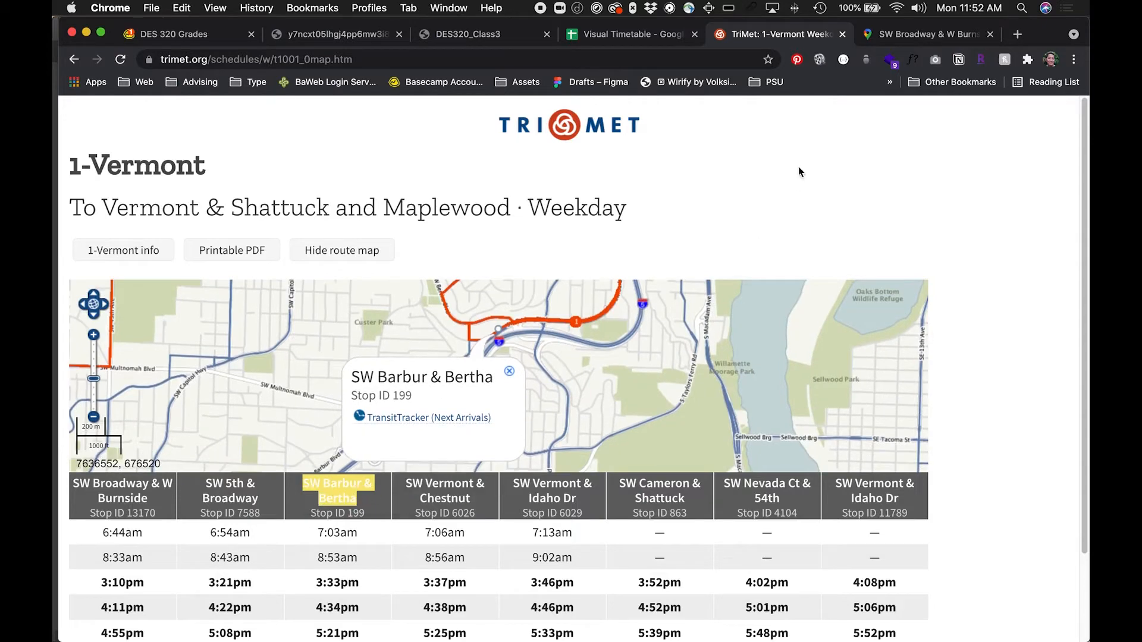
{"action": "left_click", "coordinate": [926, 36]}
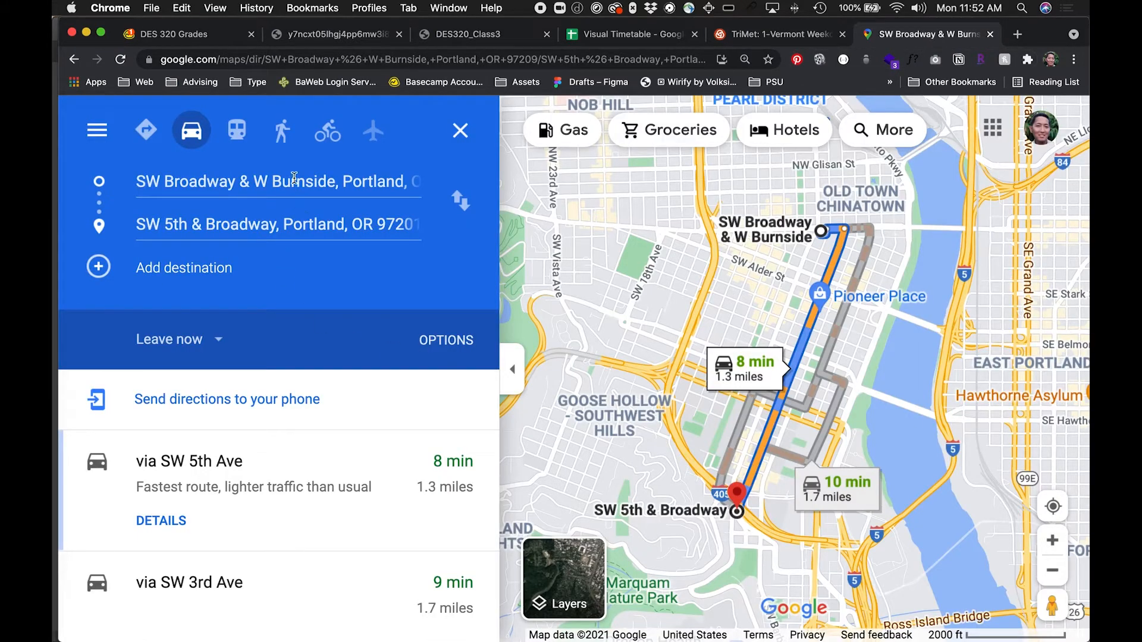
{"action": "left_click", "coordinate": [271, 180]}
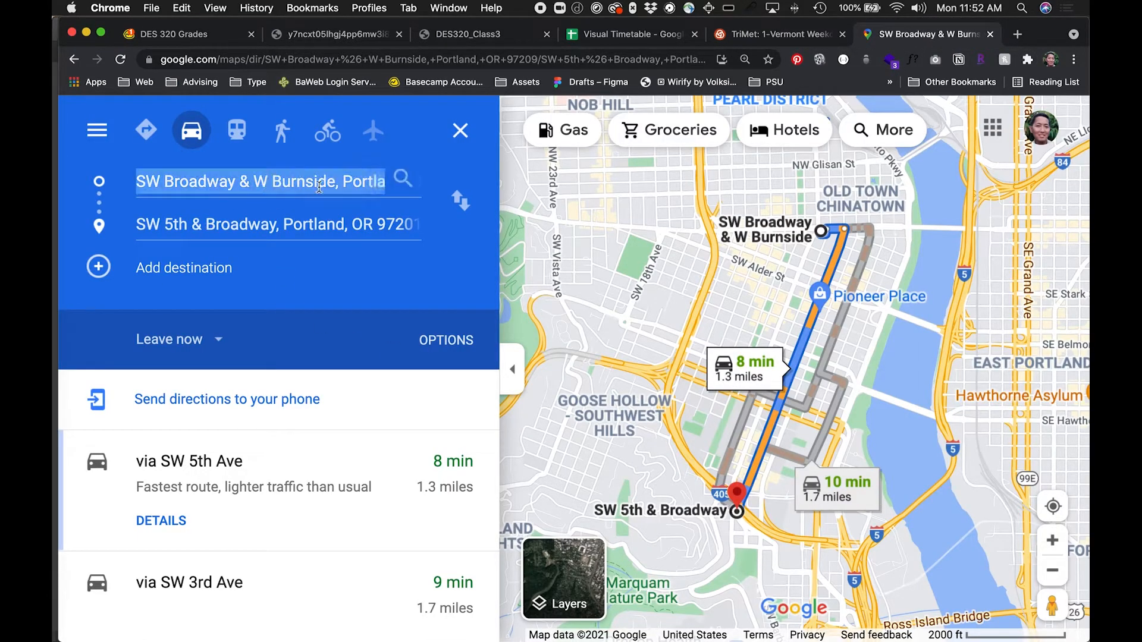
{"action": "type", "text": "SW Barbur & Bertha"}
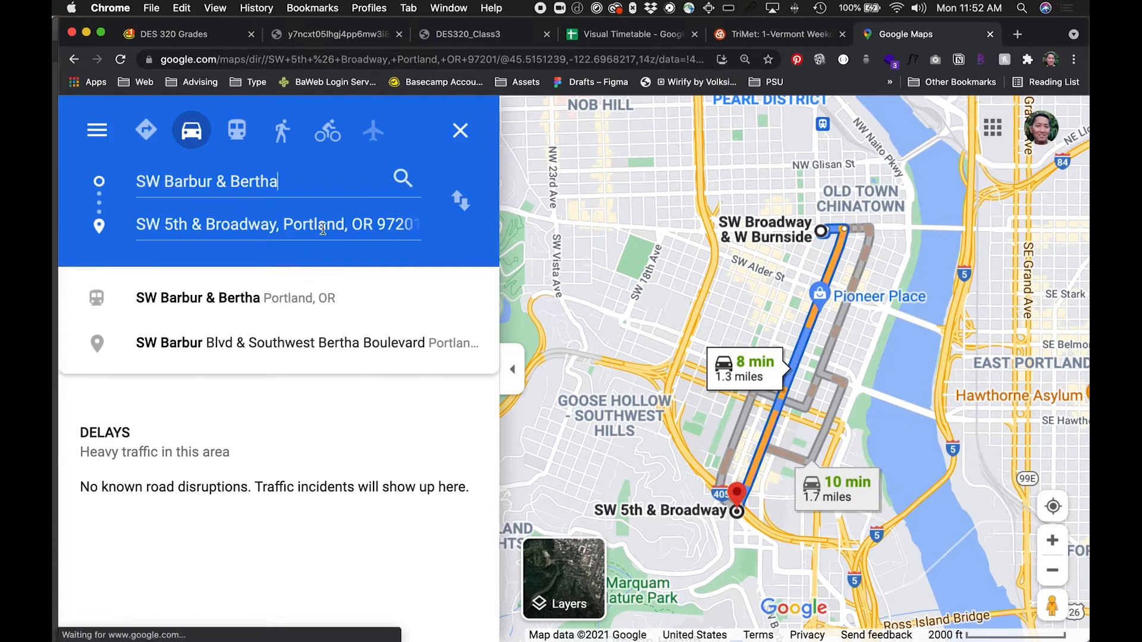
{"action": "left_click", "coordinate": [462, 204]}
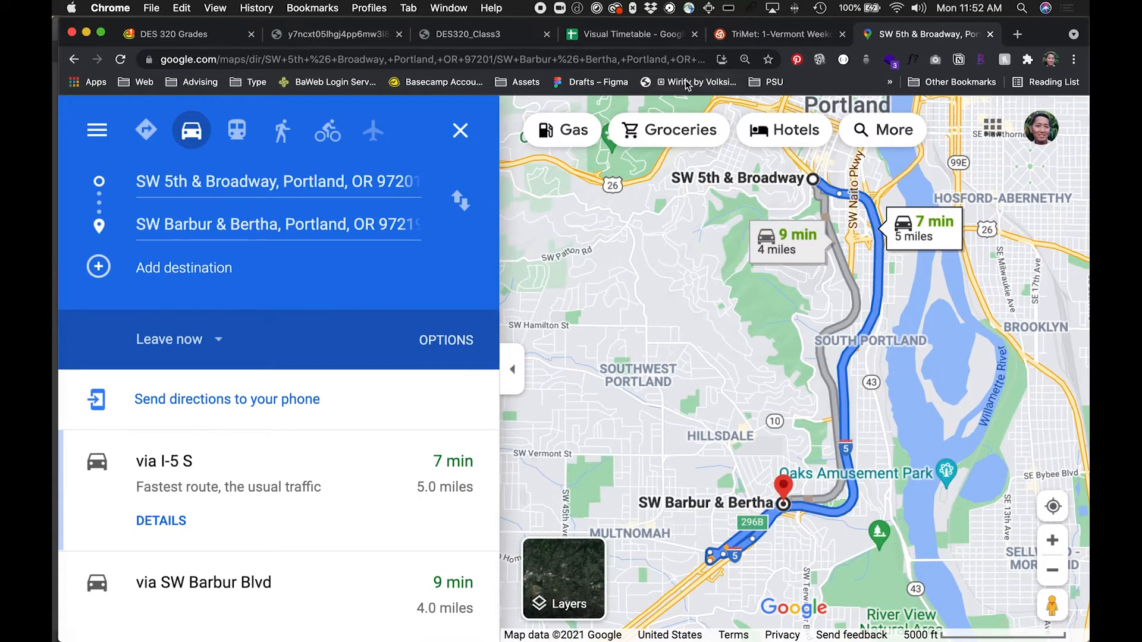
Enter 5 as the second leg's distance in cell A4 of the Visual Timetable sheet.
{"action": "left_click", "coordinate": [622, 35]}
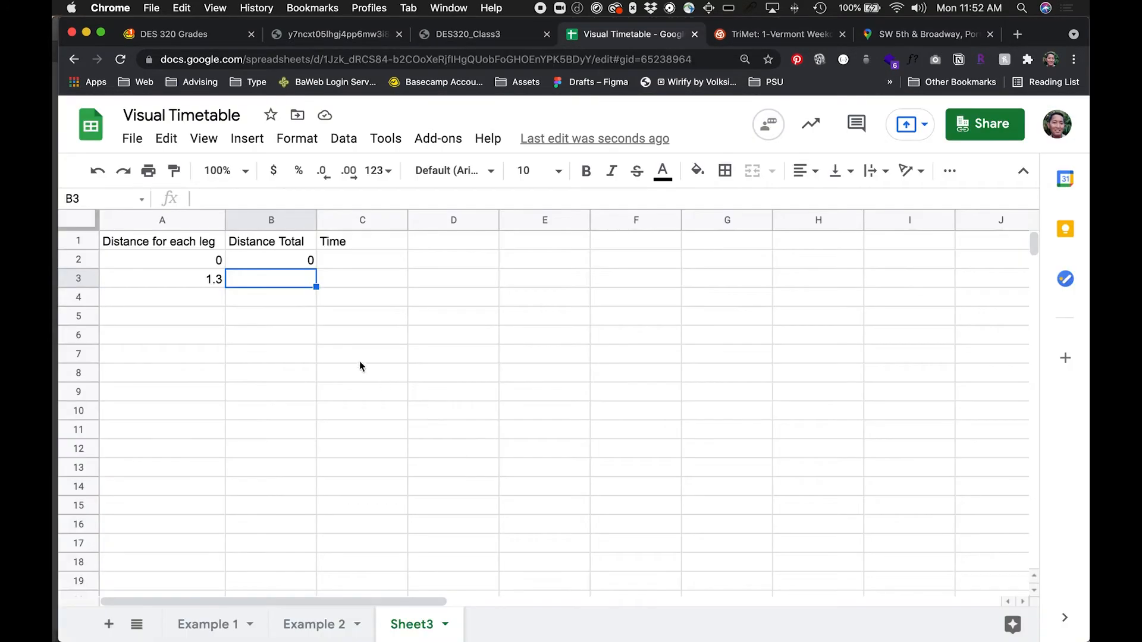
{"action": "left_click", "coordinate": [201, 304]}
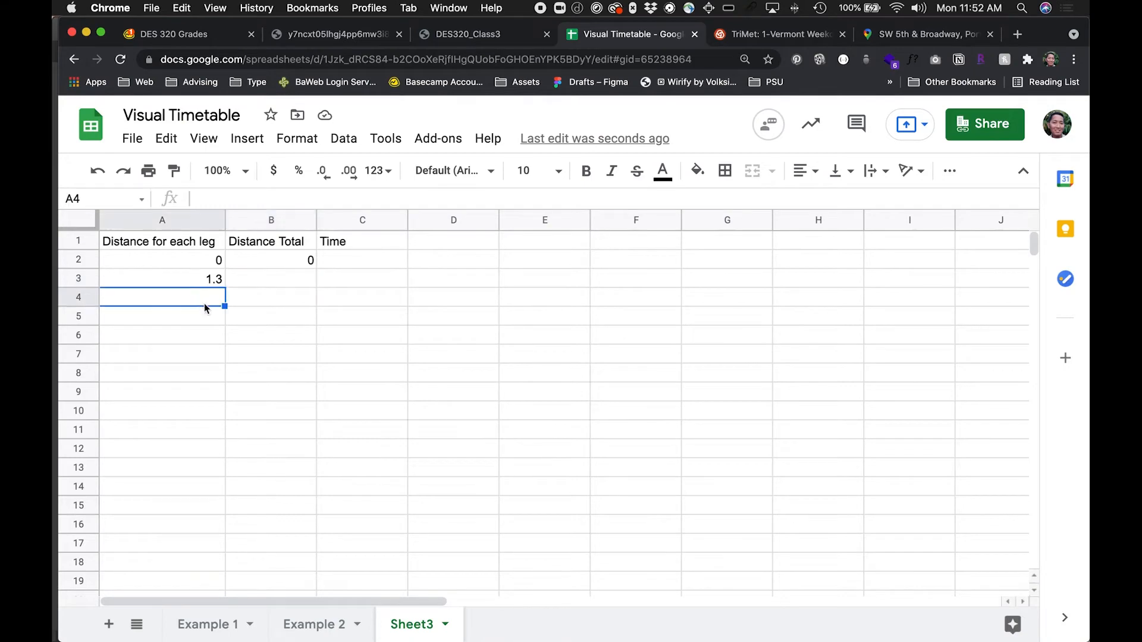
{"action": "type", "text": "5"}
{"action": "key", "text": "Return"}
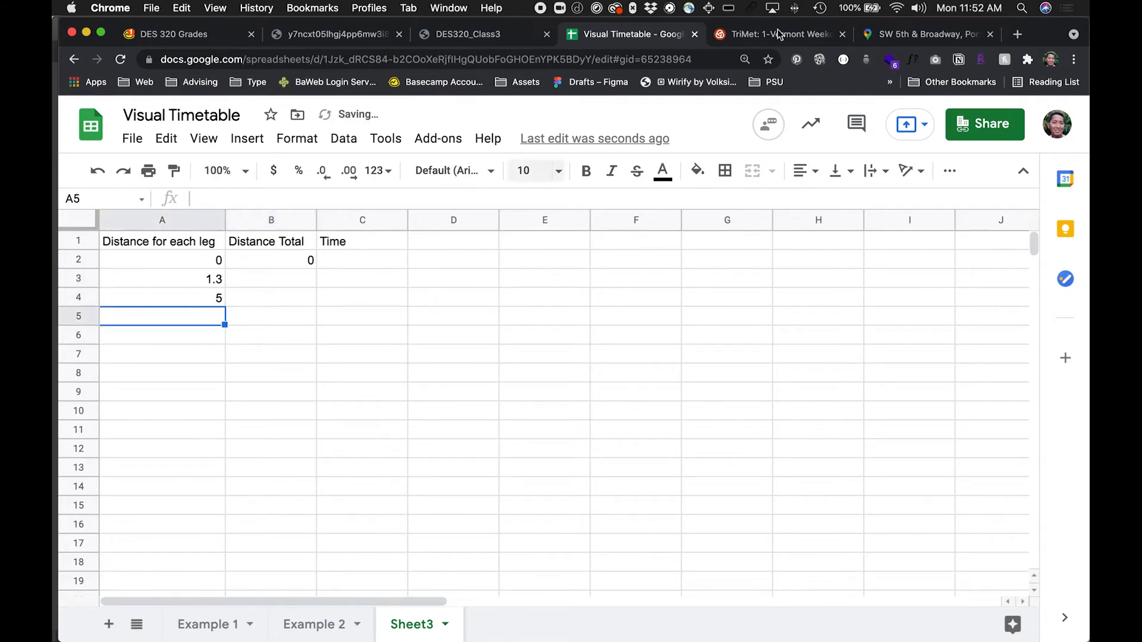
Take the stop SW Vermont & Chestnut from the TriMet schedule and get driving directions to it from SW Barbur & Bertha in Google Maps.
{"action": "left_click", "coordinate": [759, 37]}
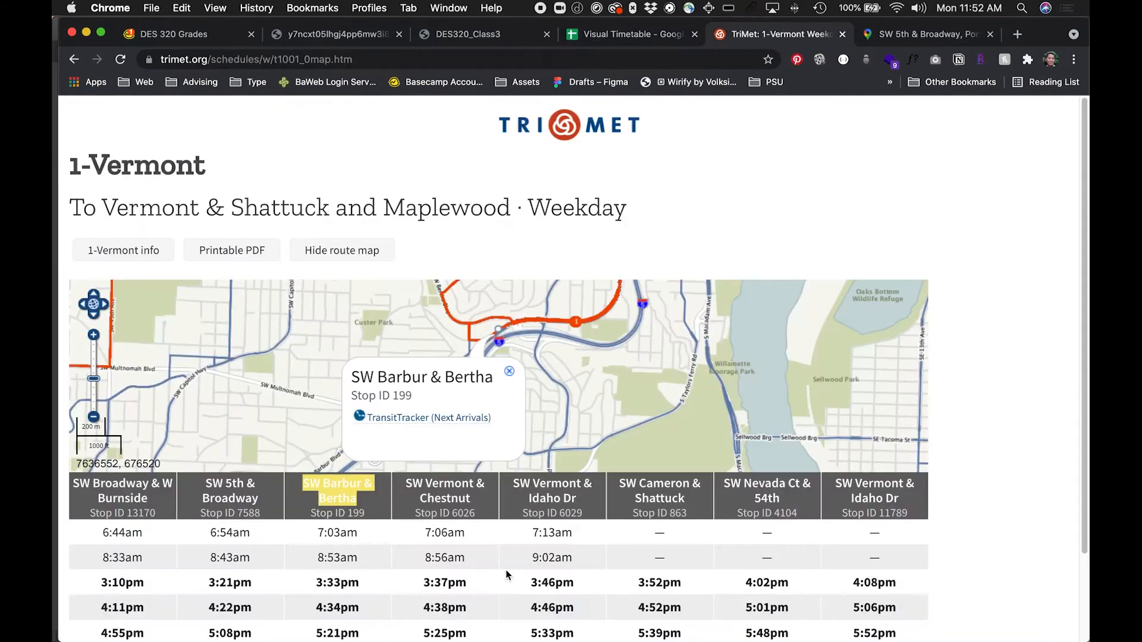
{"action": "left_click", "coordinate": [475, 500]}
{"action": "left_click_drag", "start_coordinate": [475, 501], "coordinate": [406, 483]}
{"action": "key", "text": "super+c"}
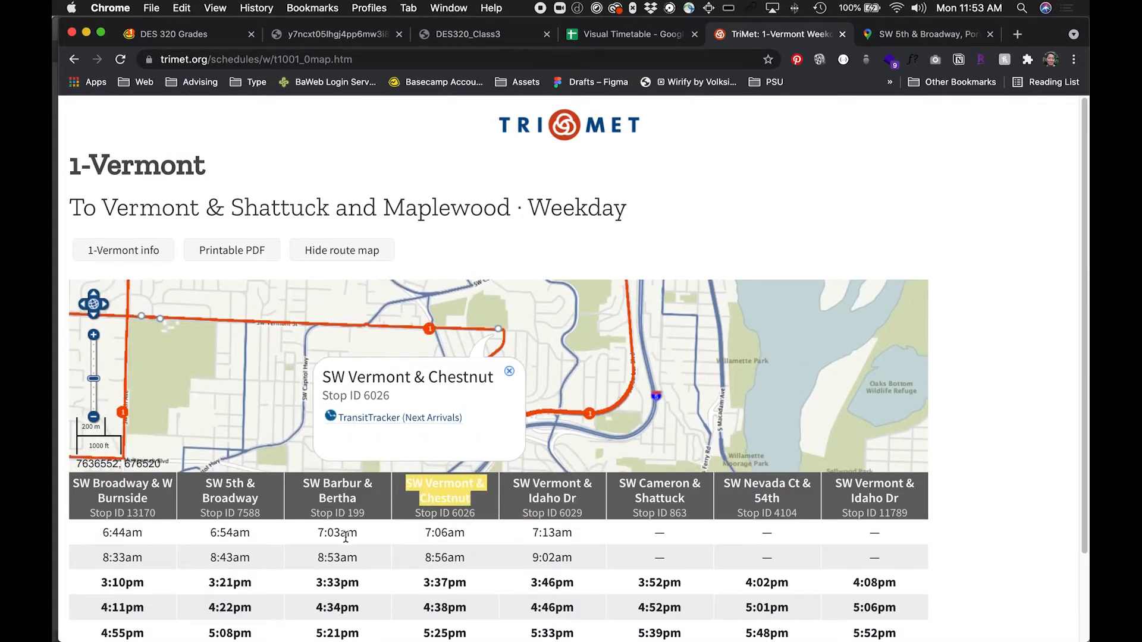
{"action": "left_click", "coordinate": [913, 34]}
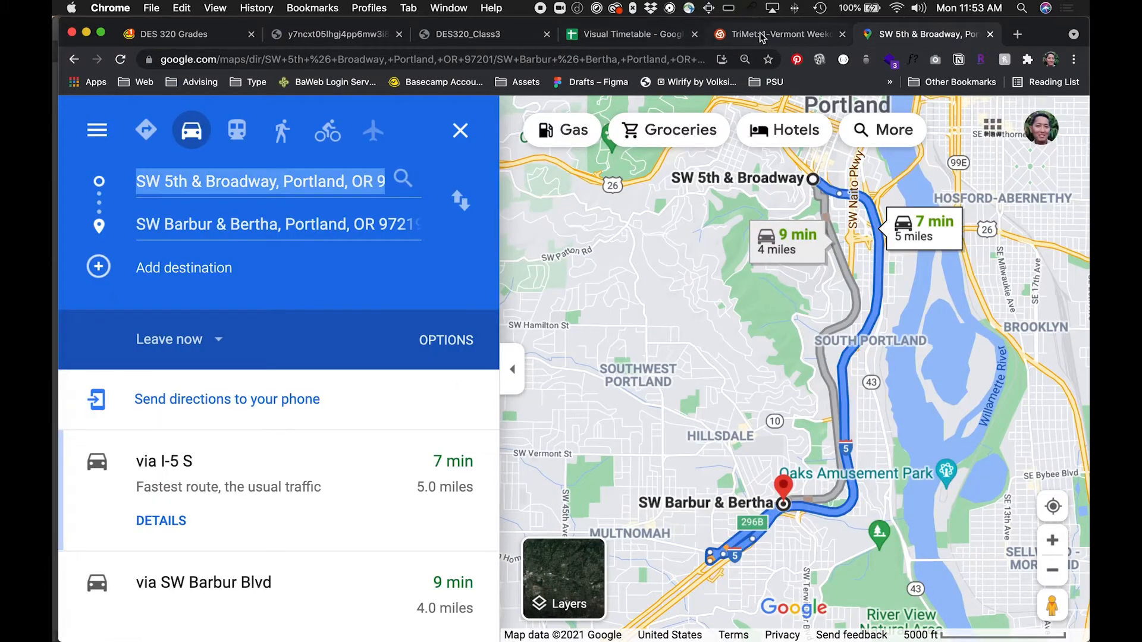
{"action": "left_click", "coordinate": [761, 35]}
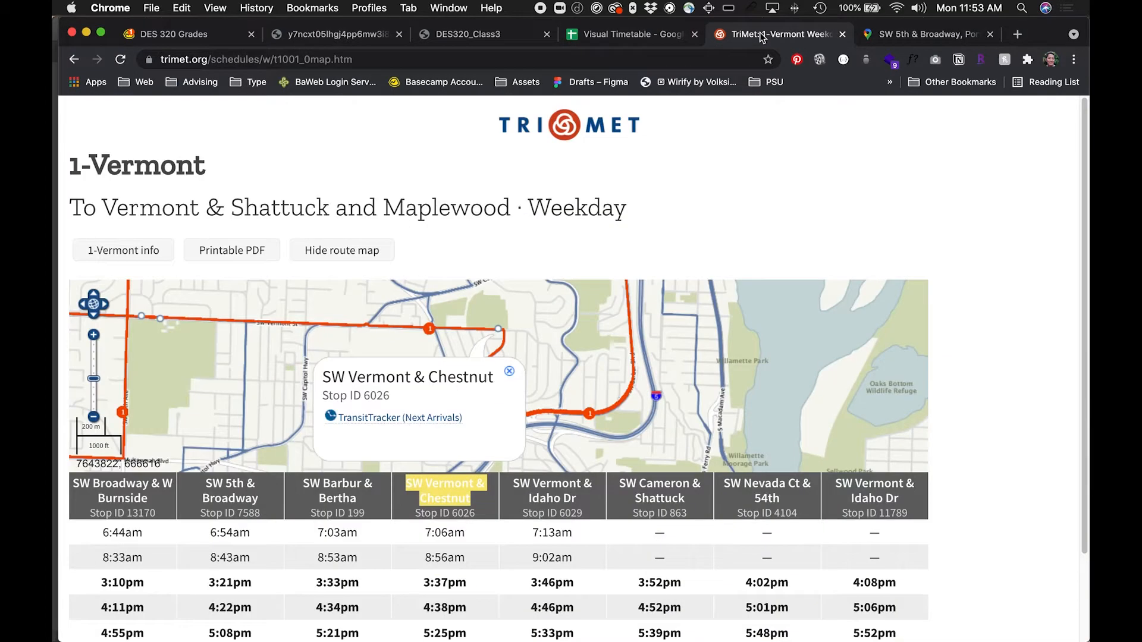
{"action": "left_click", "coordinate": [865, 36]}
{"action": "key", "text": "super+v"}
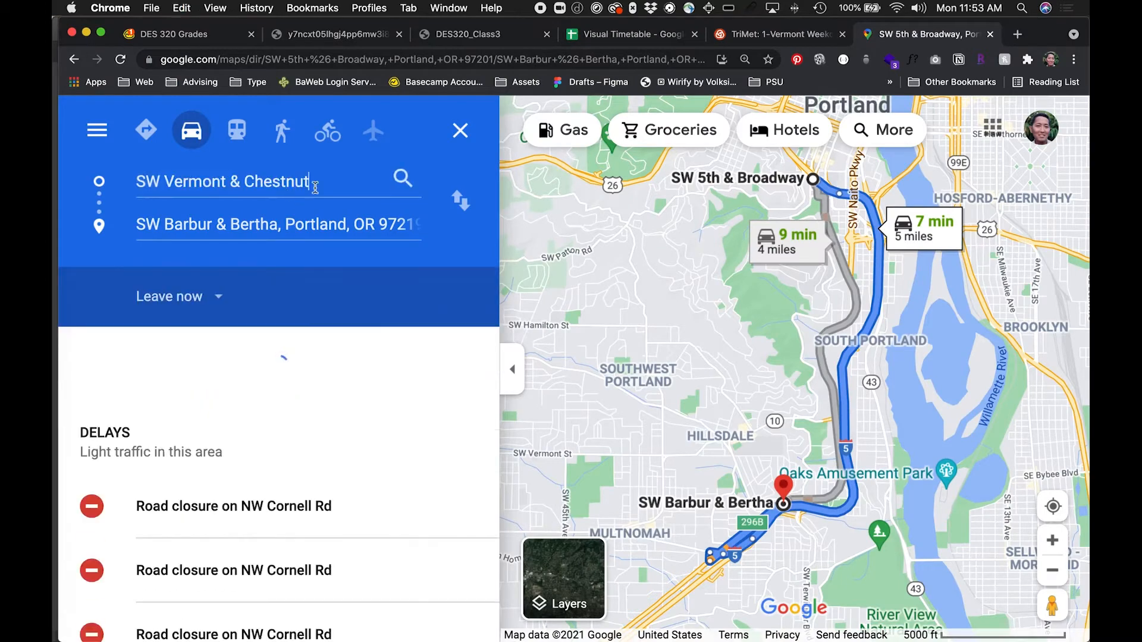
{"action": "left_click", "coordinate": [459, 201]}
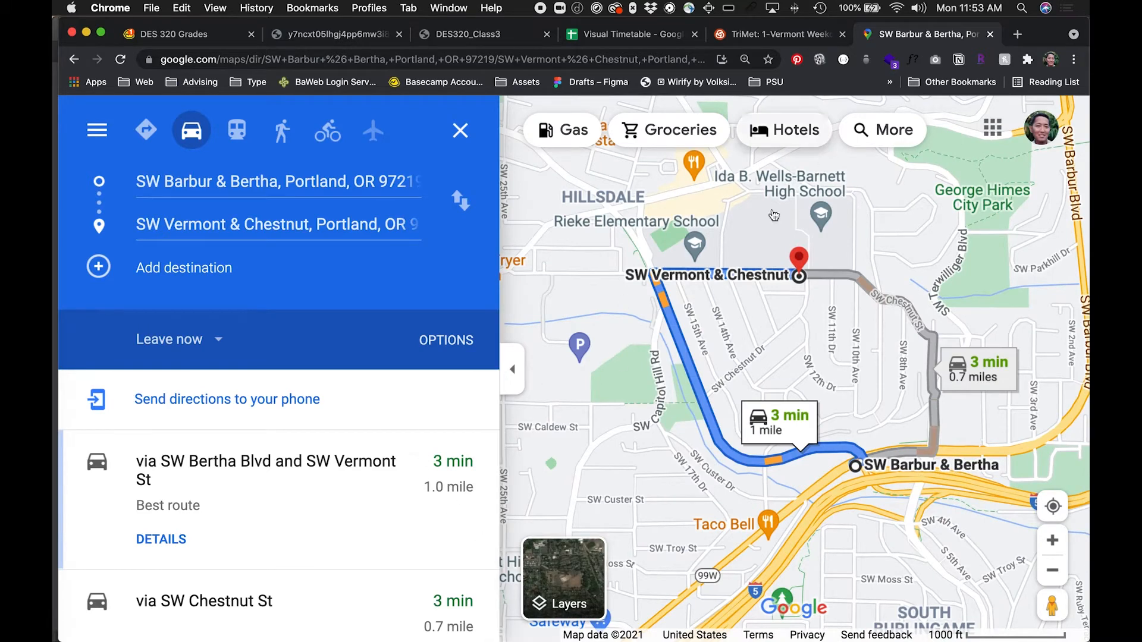
Enter 1 as the third leg's distance in cell A5 of the Visual Timetable sheet.
{"action": "left_click", "coordinate": [665, 35]}
{"action": "type", "text": "1"}
{"action": "key", "text": "Tab"}
{"action": "key", "text": "Return"}
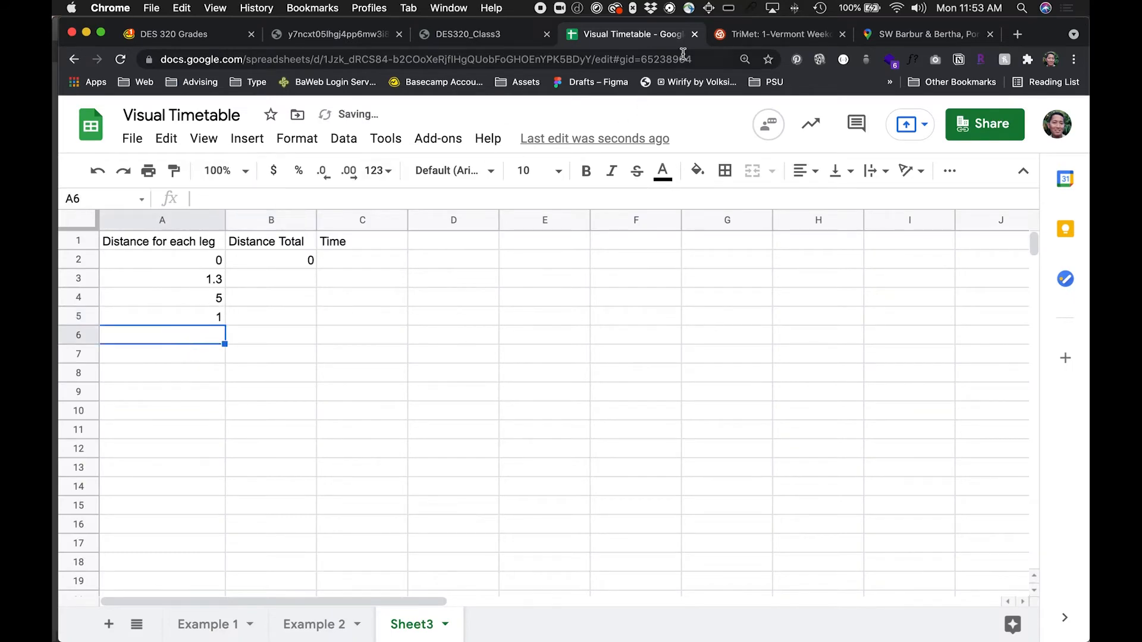
Take the stop SW Vermont & Idaho Dr from the TriMet schedule and get driving directions to it from SW Vermont & Chestnut in Google Maps.
{"action": "left_click", "coordinate": [747, 34]}
{"action": "left_click", "coordinate": [903, 34]}
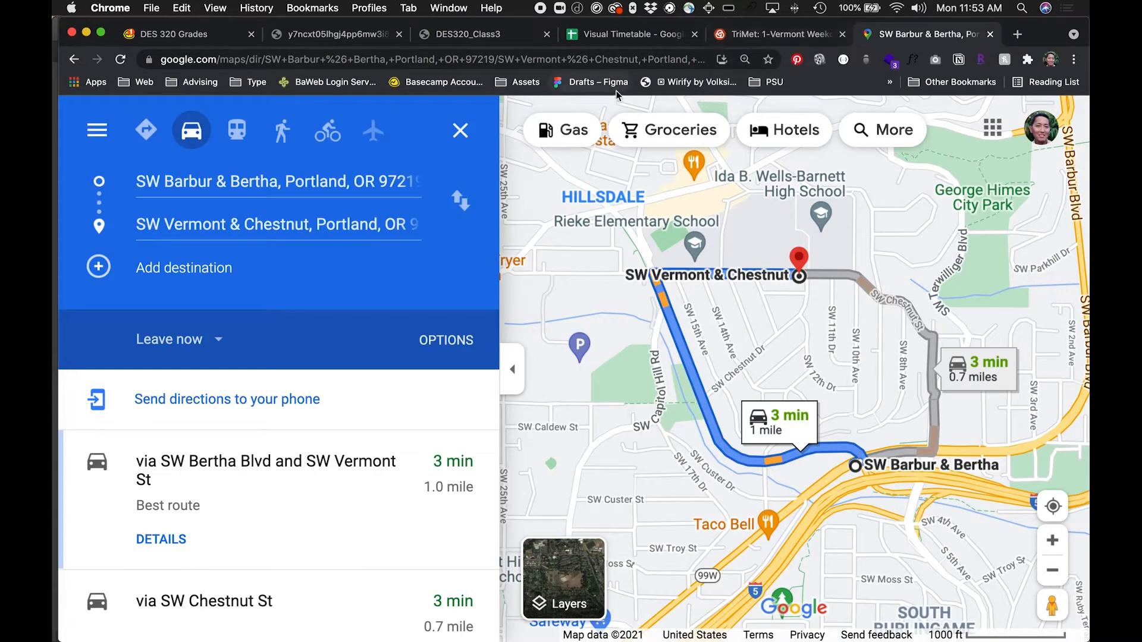
{"action": "key", "text": "ctrl+shift+Tab"}
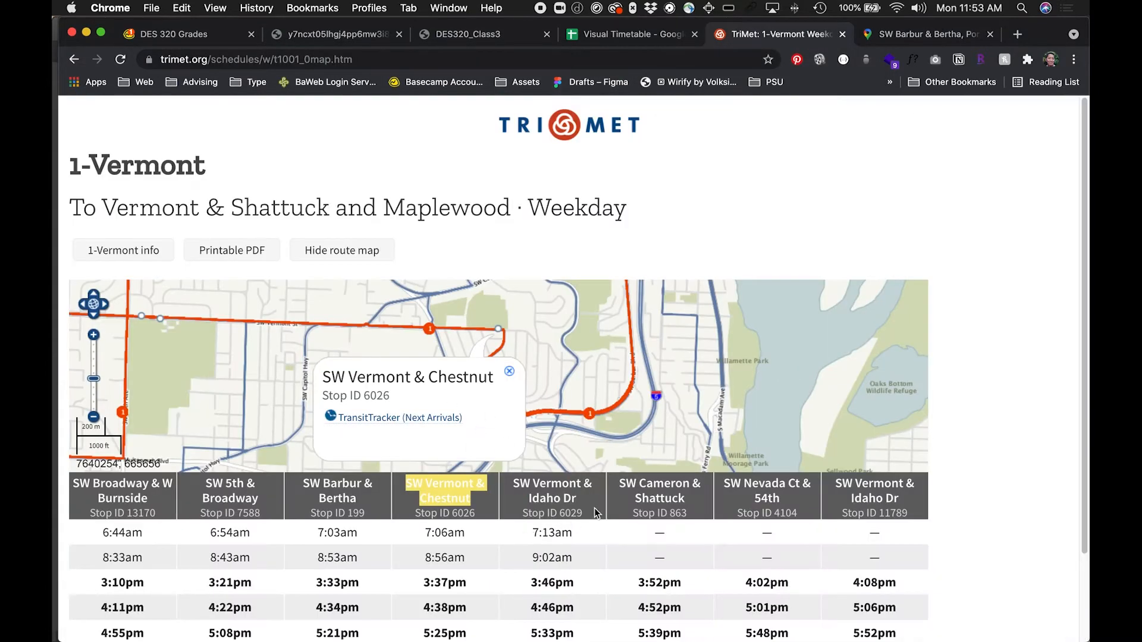
{"action": "left_click", "coordinate": [515, 487]}
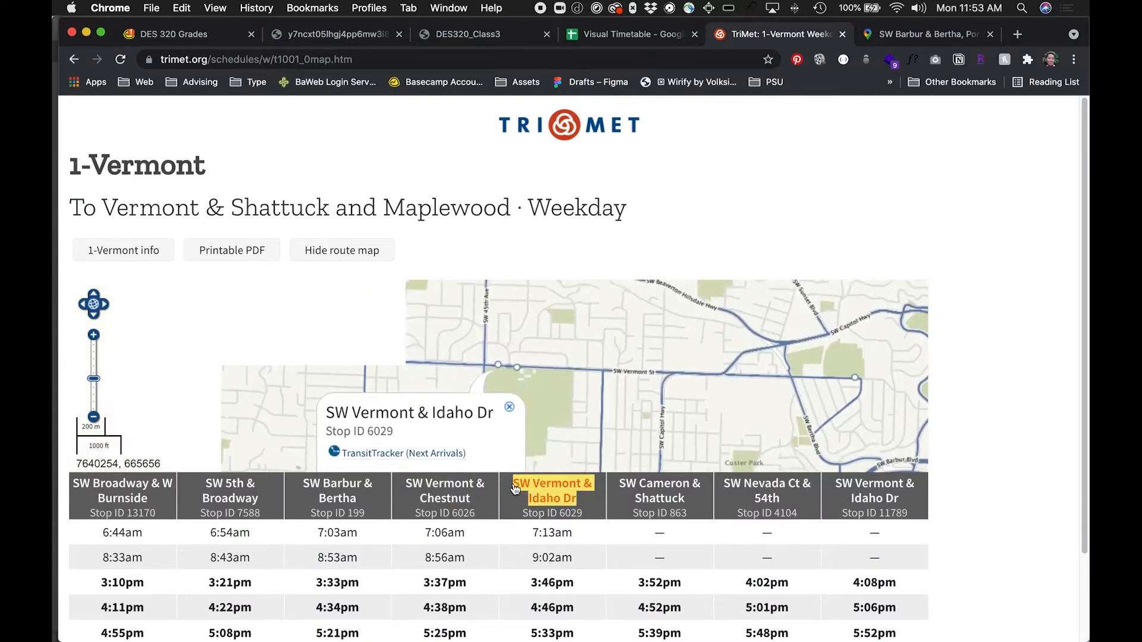
{"action": "left_click", "coordinate": [886, 34]}
{"action": "left_click", "coordinate": [294, 184]}
{"action": "type", "text": "SW Vermont & Idaho Dr"}
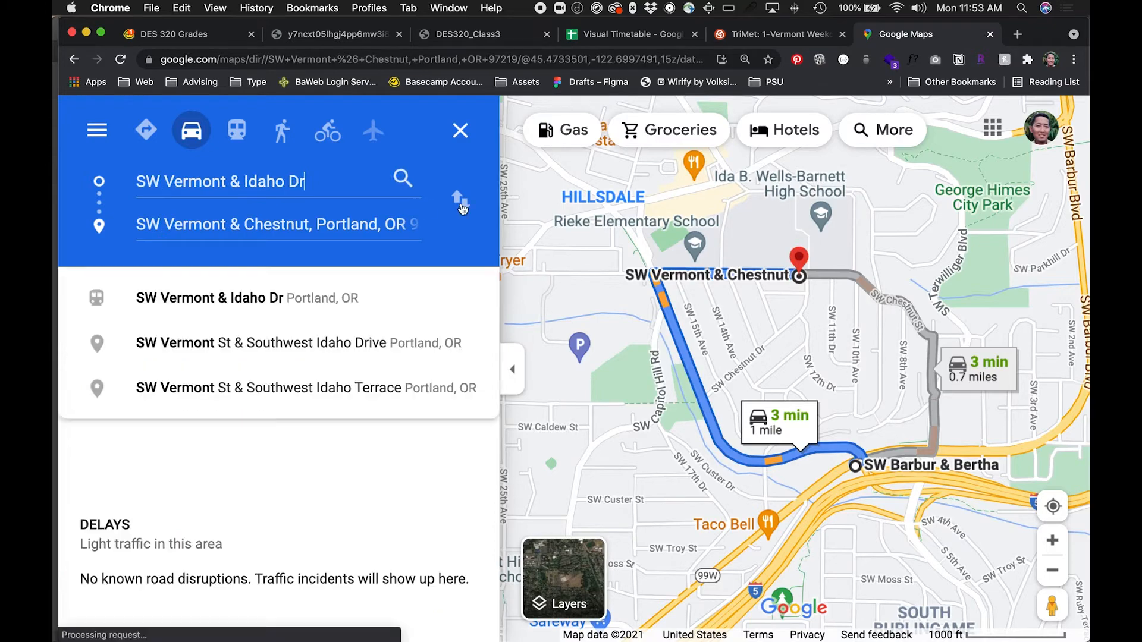
{"action": "left_click", "coordinate": [462, 202]}
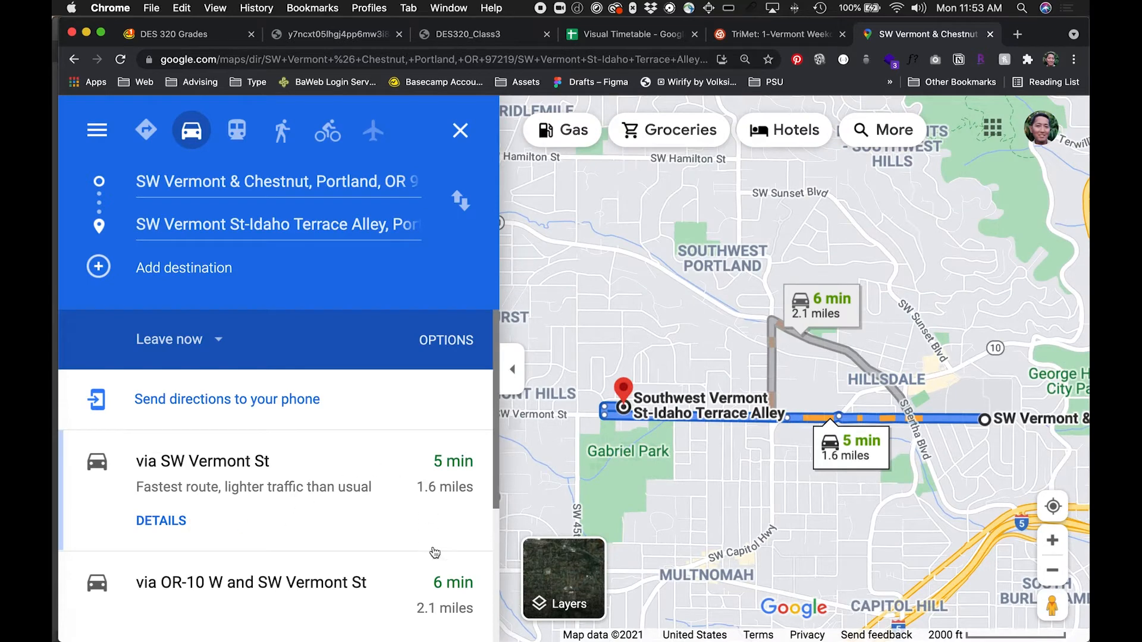
Enter 1.6 as the fourth leg's distance in cell A6 of the Visual Timetable sheet.
{"action": "left_click", "coordinate": [631, 34]}
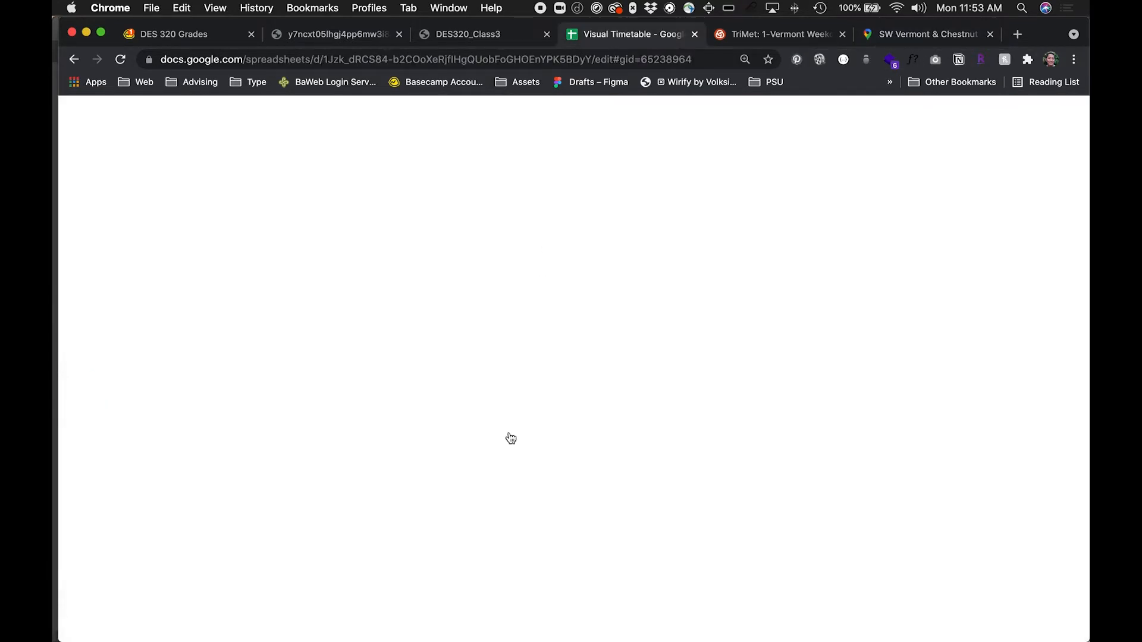
{"action": "type", "text": "1.6"}
{"action": "key", "text": "Tab"}
{"action": "key", "text": "Up"}
{"action": "key", "text": "Up"}
{"action": "key", "text": "Up"}
{"action": "key", "text": "Up"}
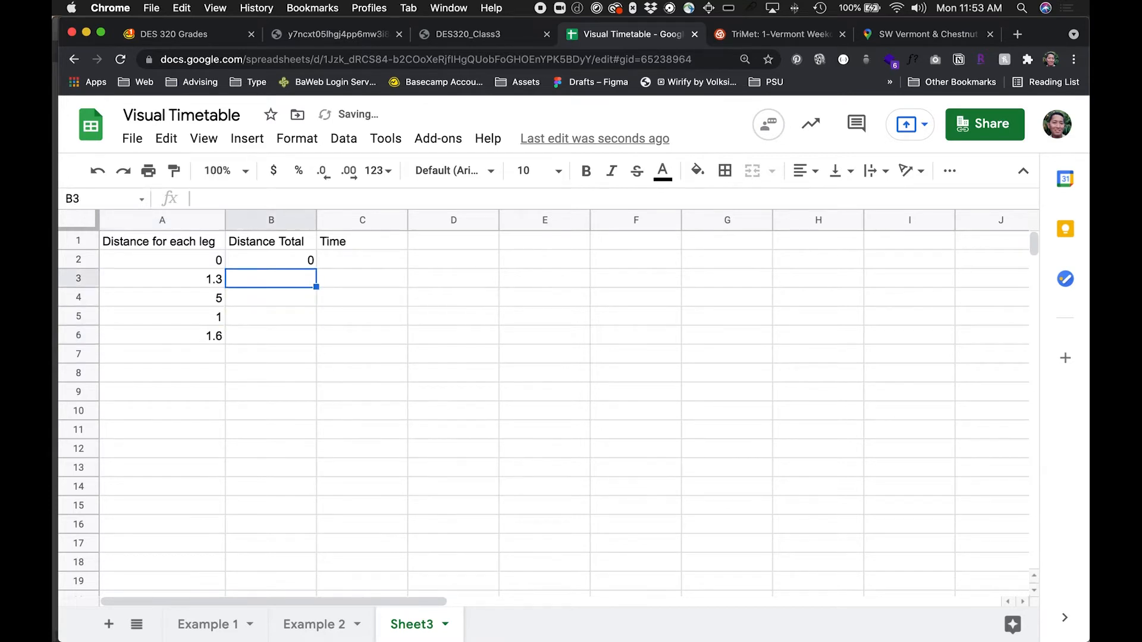
{"action": "key", "text": "Left"}
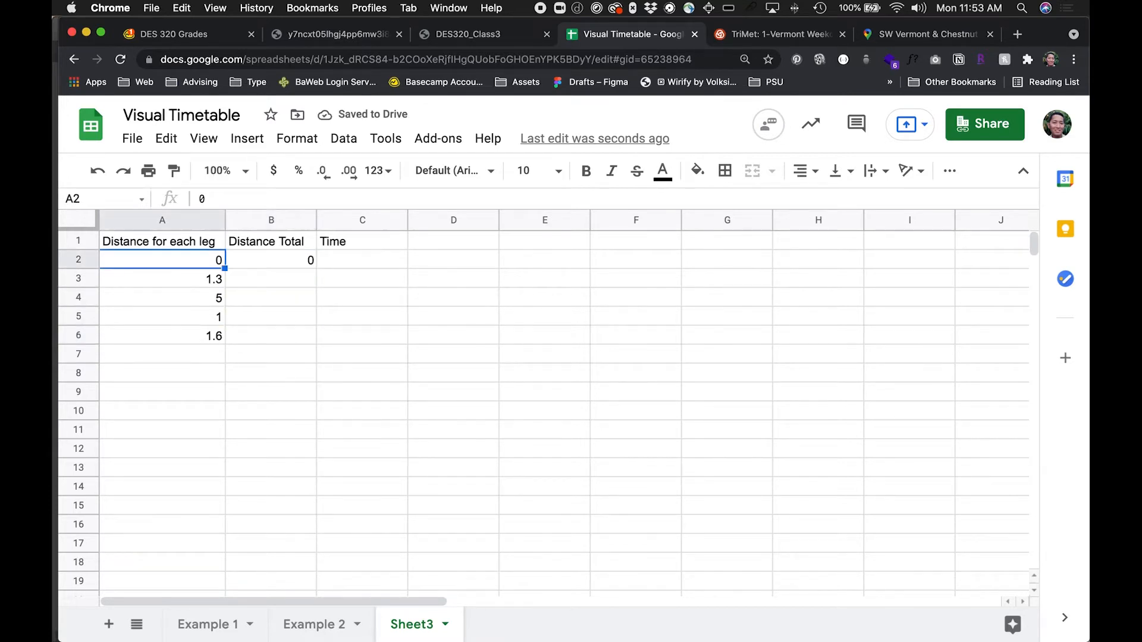
{"action": "key", "text": "Down"}
{"action": "key", "text": "Right"}
{"action": "key", "text": "Down"}
{"action": "key", "text": "Up"}
{"action": "key", "text": "Up"}
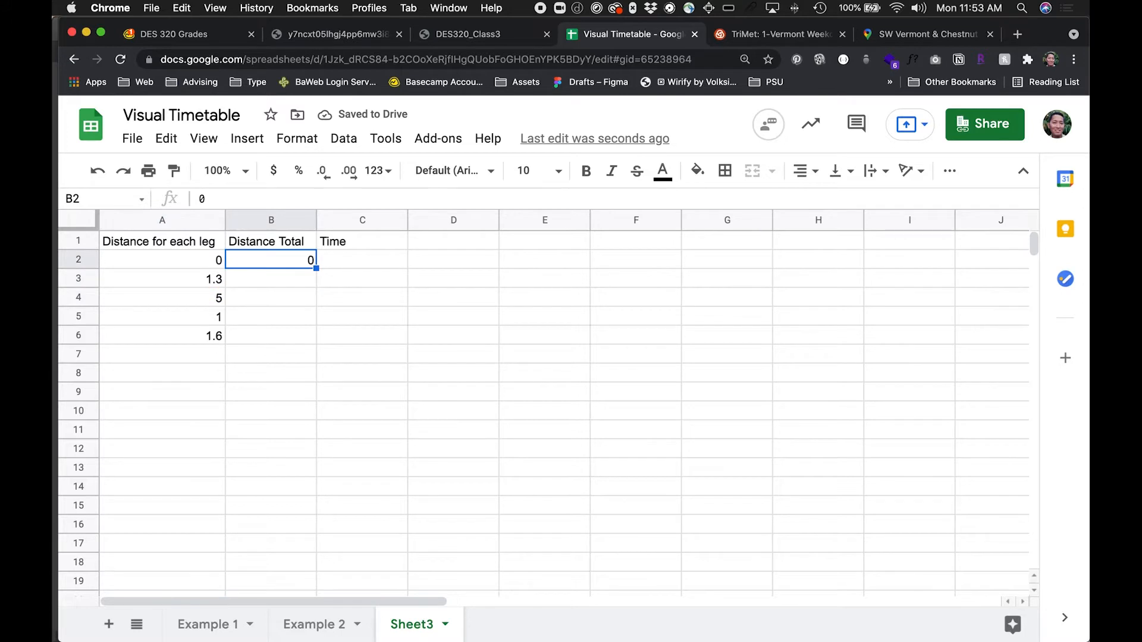
{"action": "key", "text": "Down"}
{"action": "key", "text": "Down"}
{"action": "key", "text": "Down"}
{"action": "key", "text": "Down"}
{"action": "key", "text": "Down"}
{"action": "key", "text": "Up"}
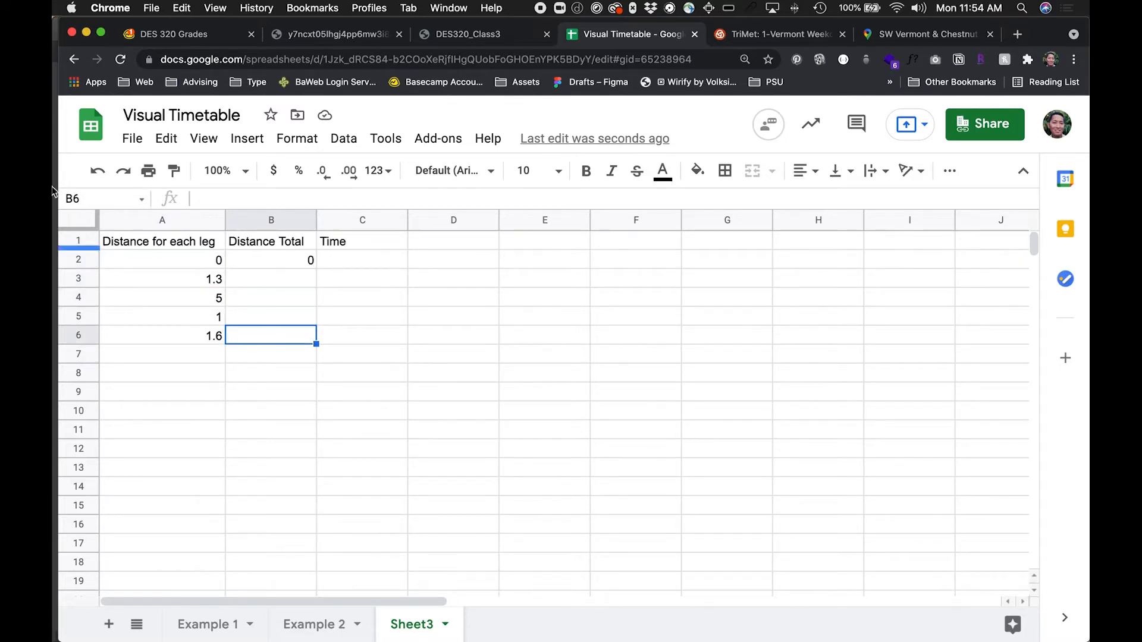
Enter the running-total formula =SUM(B2,A3) in cell B3 under Distance Total.
{"action": "left_click", "coordinate": [268, 285]}
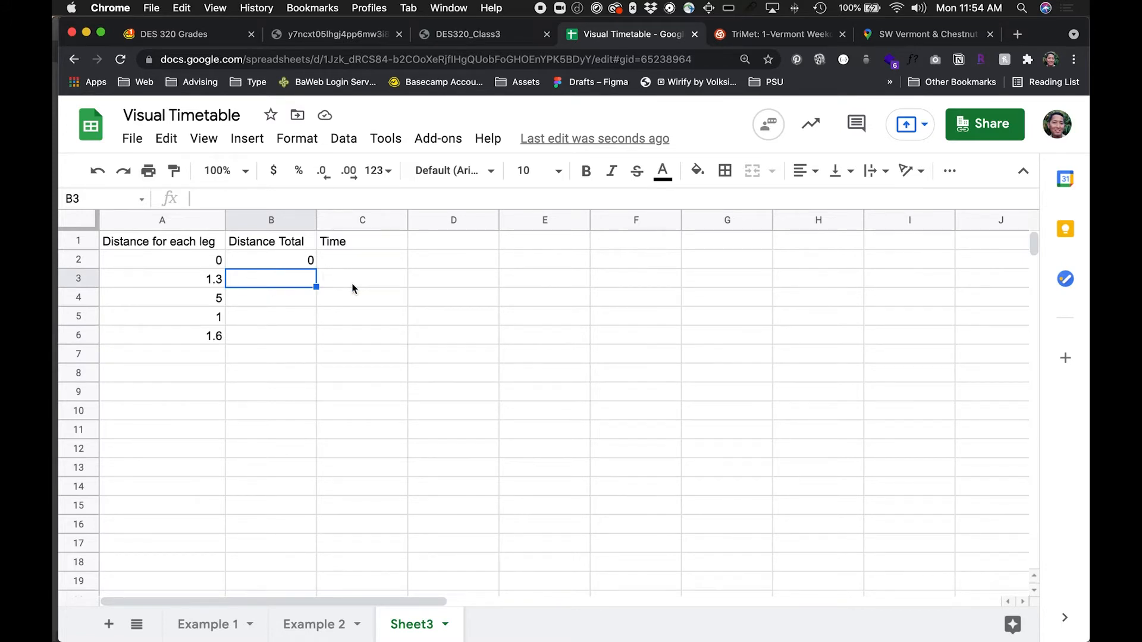
{"action": "type", "text": "=SUM"}
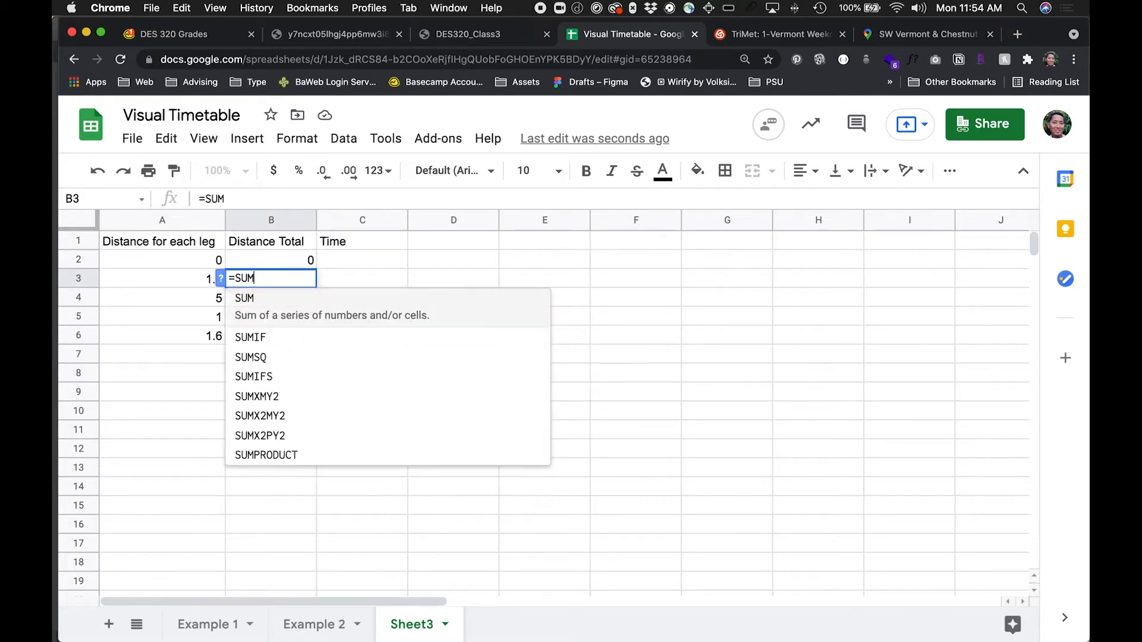
{"action": "type", "text": "("}
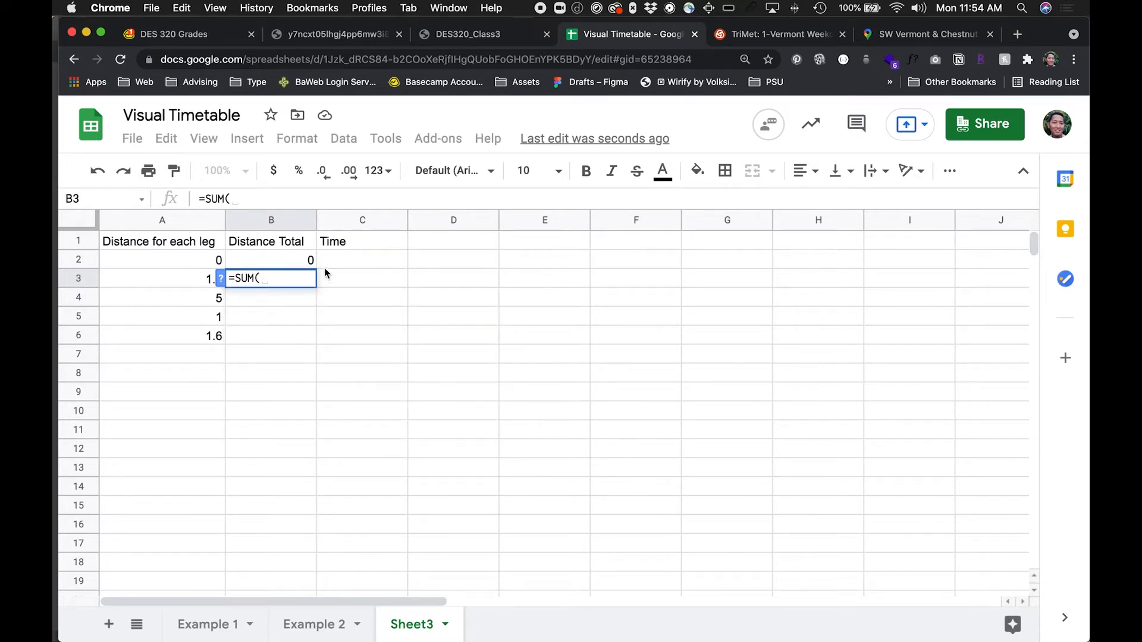
{"action": "left_click", "coordinate": [310, 262]}
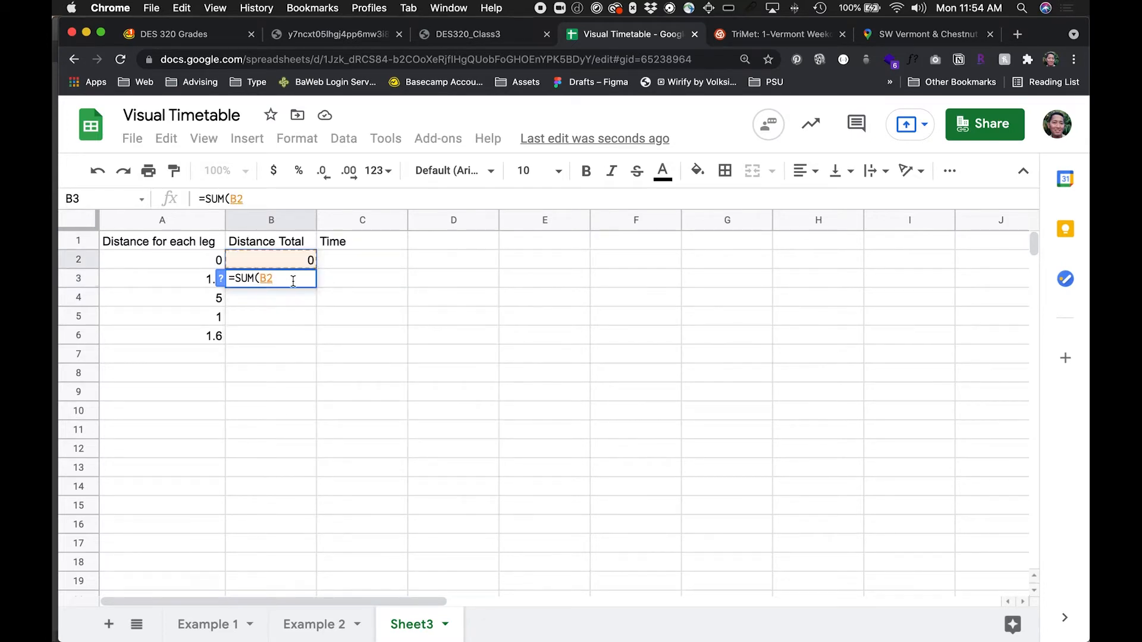
{"action": "type", "text": ","}
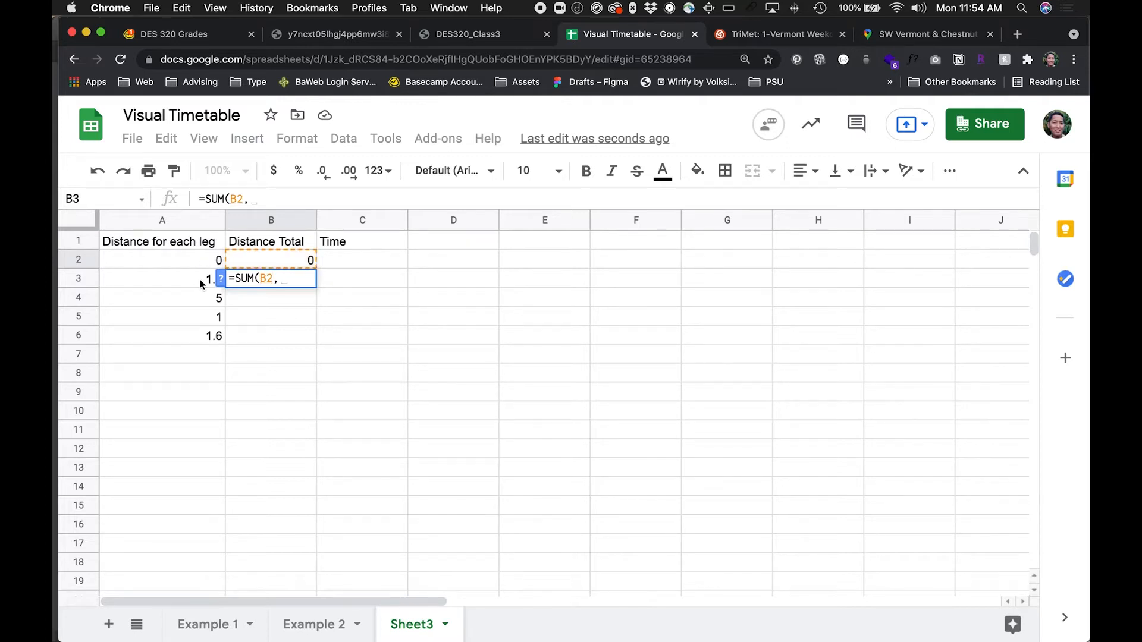
{"action": "left_click", "coordinate": [201, 284]}
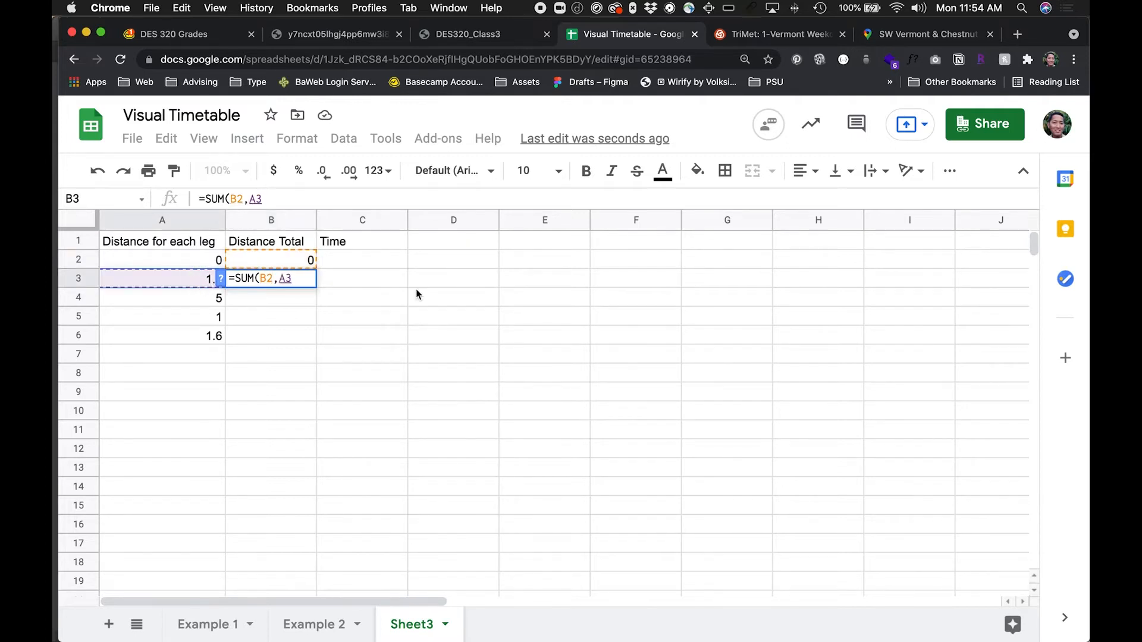
{"action": "type", "text": ")"}
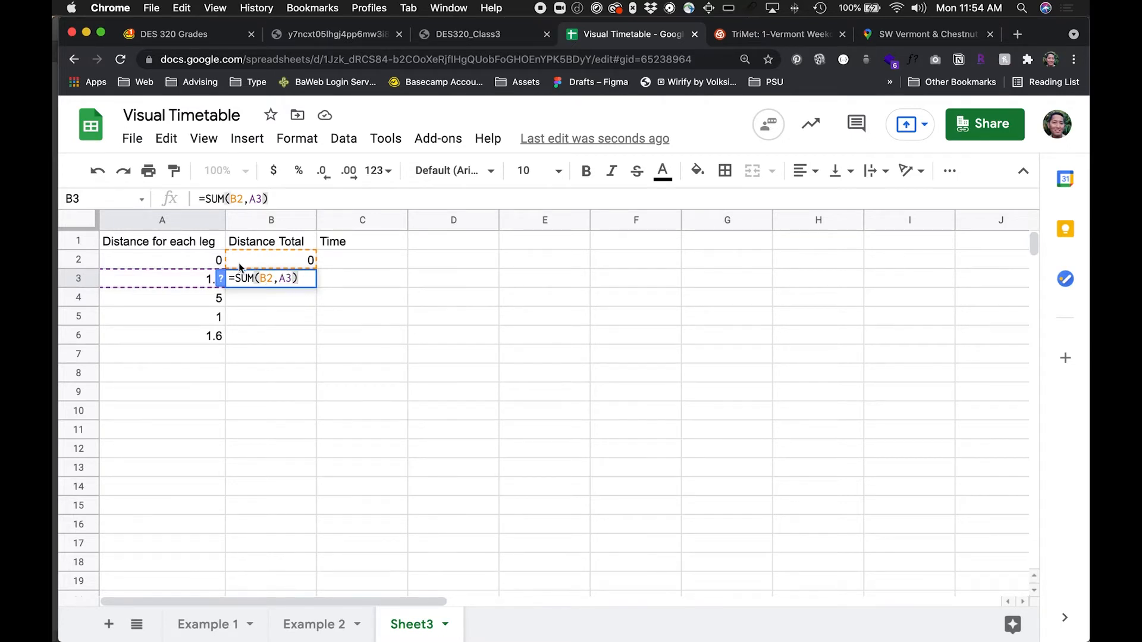
{"action": "left_click", "coordinate": [277, 278]}
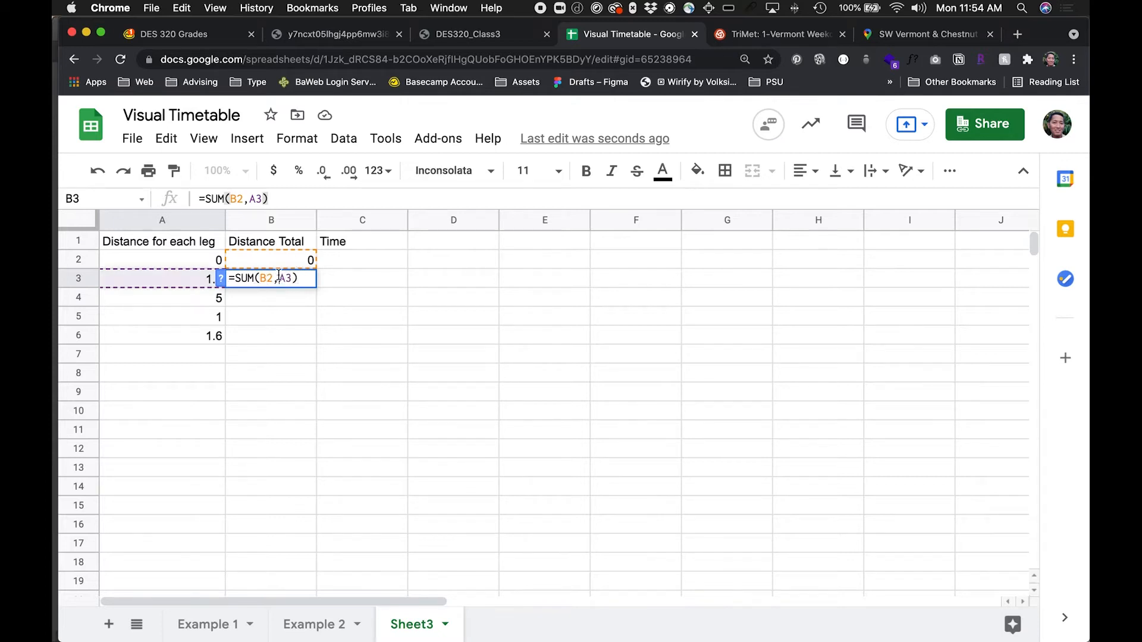
{"action": "key", "text": "Return"}
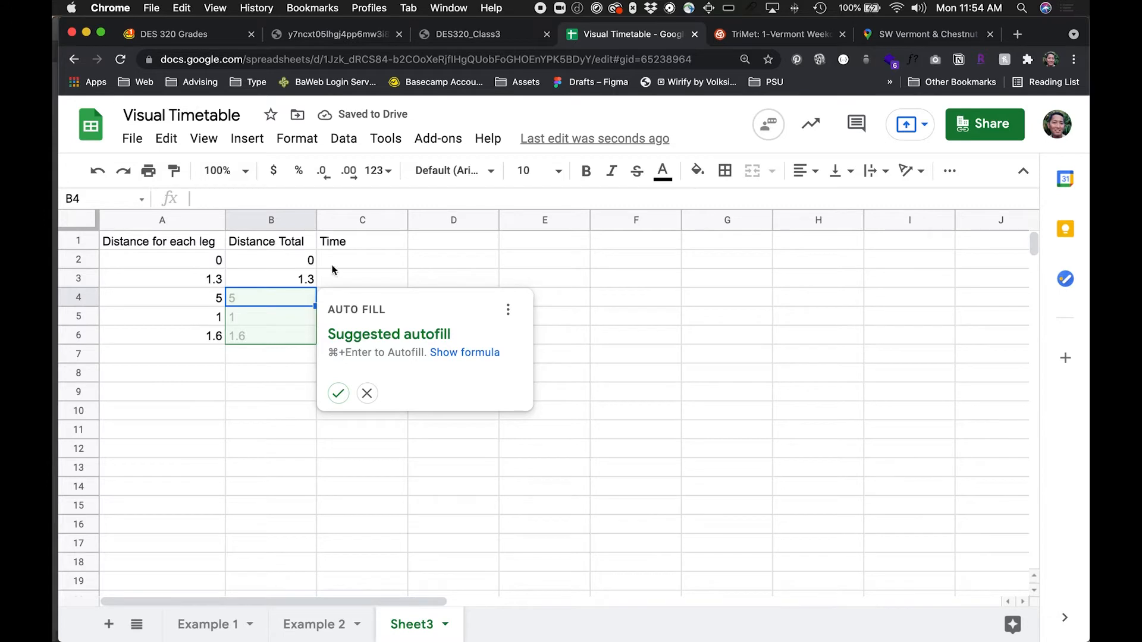
Fill the Distance Total formula from B3 down through B6 and check the formula in the last row.
{"action": "left_click", "coordinate": [271, 390]}
{"action": "left_click", "coordinate": [300, 283]}
{"action": "left_click_drag", "start_coordinate": [317, 288], "coordinate": [315, 345]}
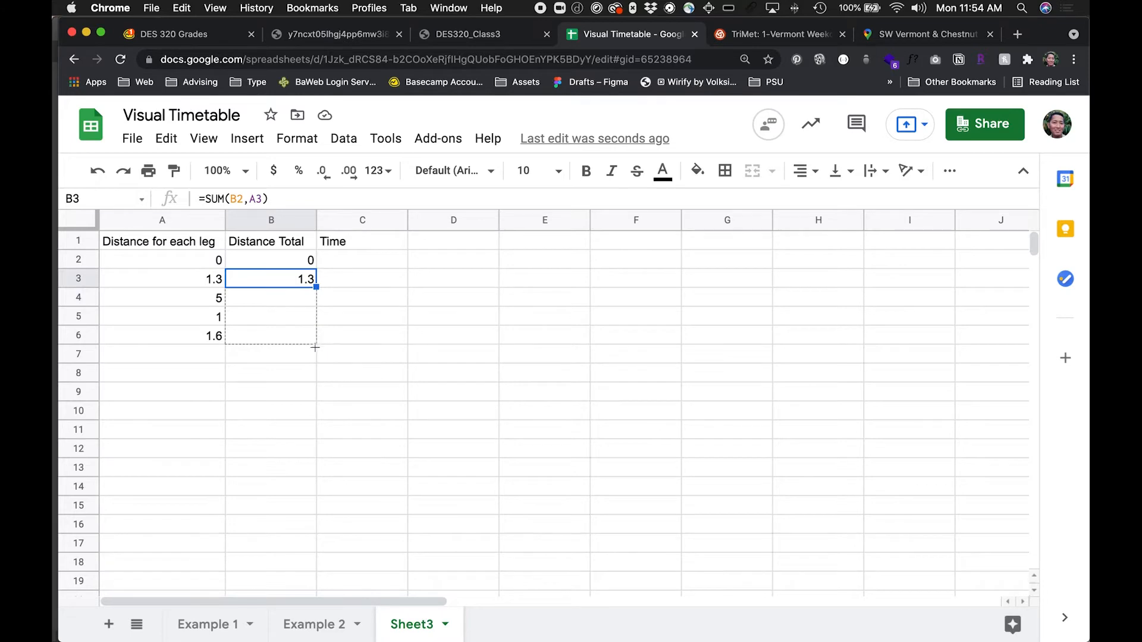
{"action": "left_click", "coordinate": [295, 380]}
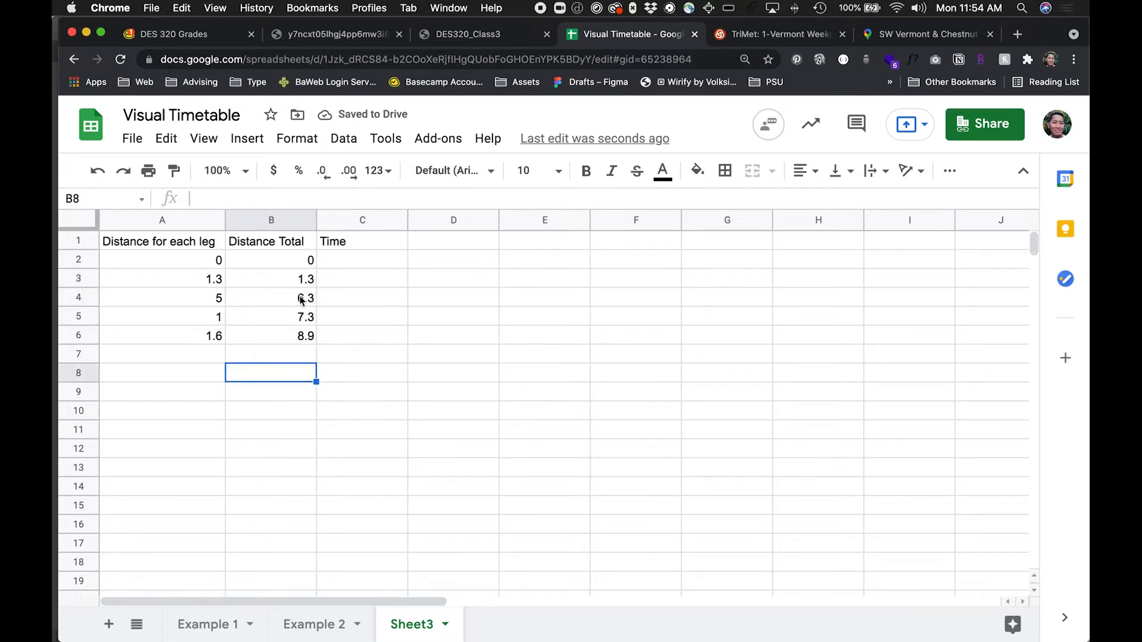
{"action": "left_click", "coordinate": [308, 334]}
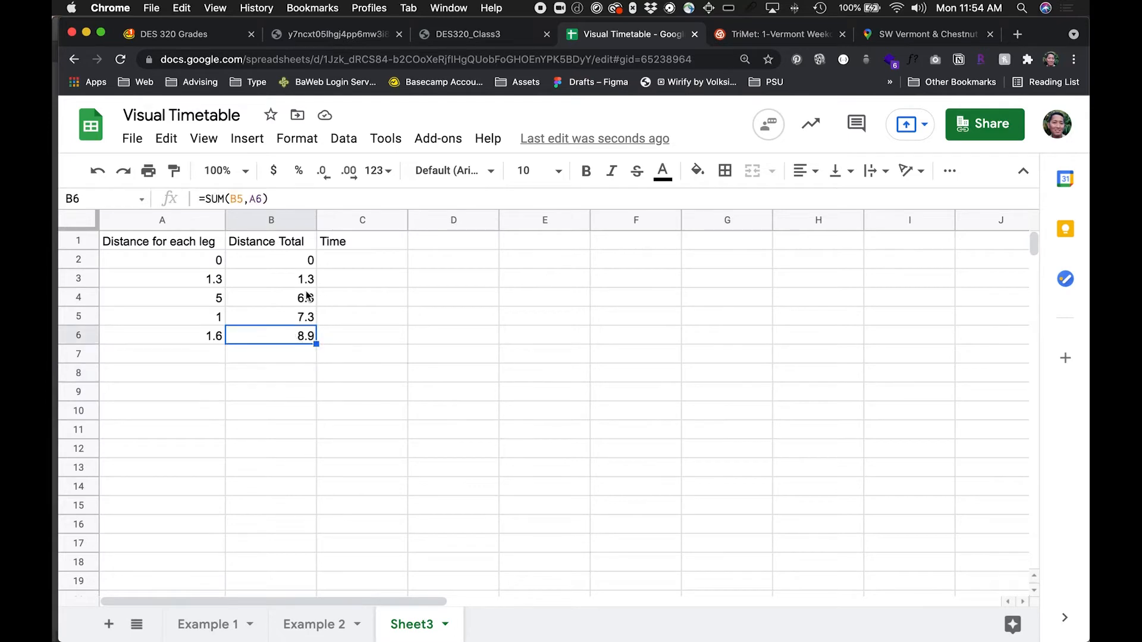
{"action": "left_click", "coordinate": [311, 260]}
Look up the first weekday departure from SW Broadway & W Burnside in the TriMet schedule and enter 6:44 in Time cell C2.
{"action": "left_click", "coordinate": [344, 257]}
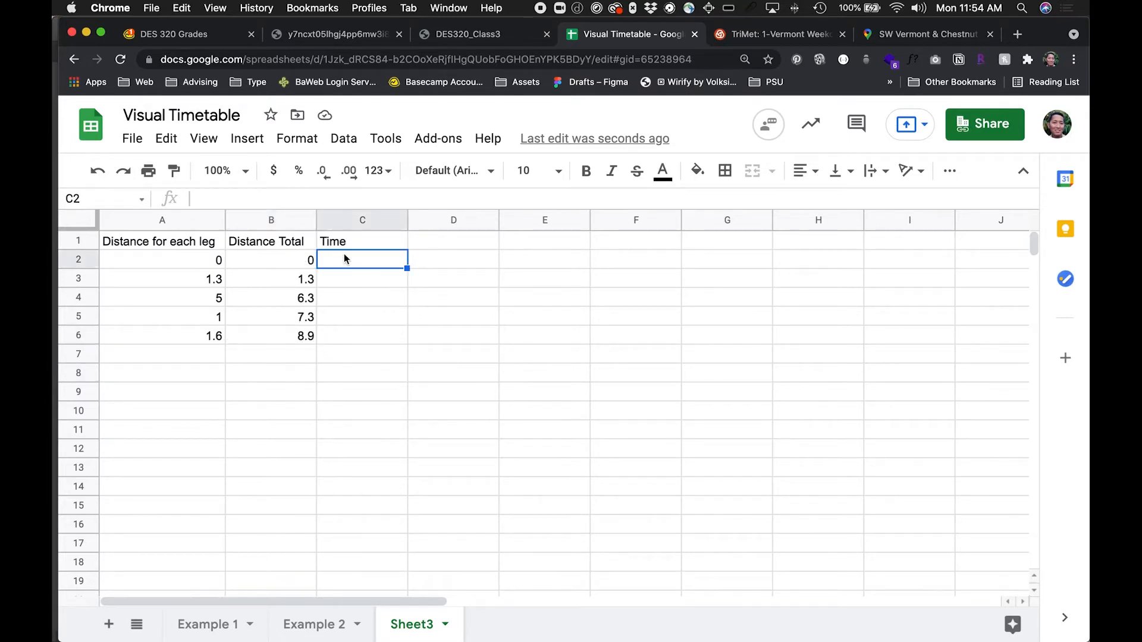
{"action": "left_click", "coordinate": [779, 35]}
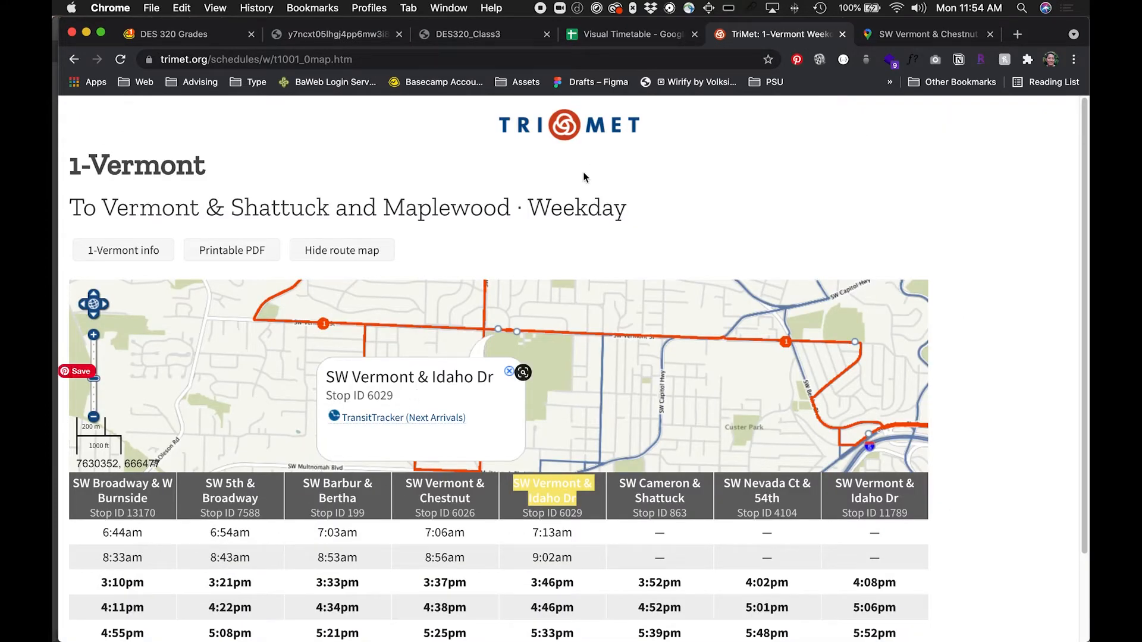
{"action": "left_click", "coordinate": [631, 37]}
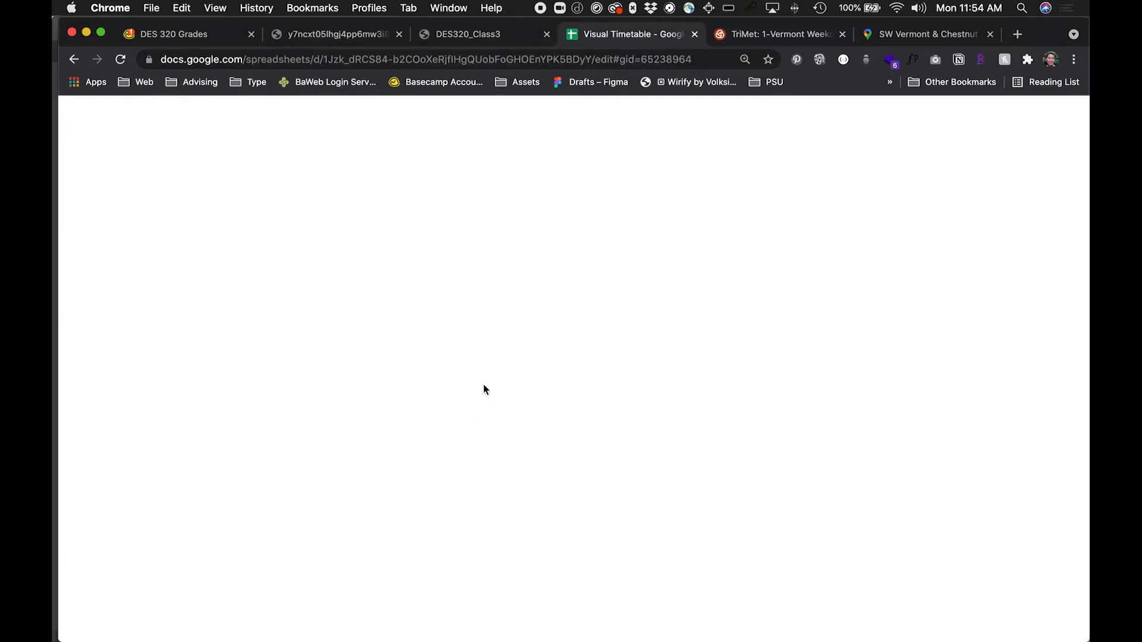
{"action": "type", "text": "6:44"}
{"action": "key", "text": "Tab"}
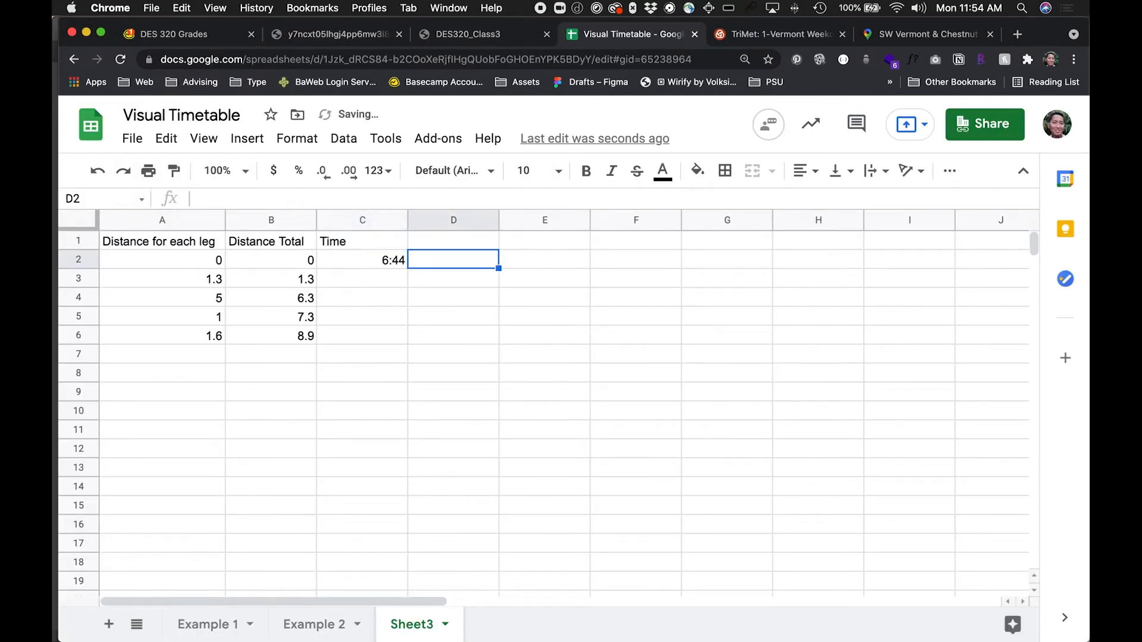
Enter the stop times 6:54, 7:03 and 7:06 in Time cells C3 through C5.
{"action": "key", "text": "Left"}
{"action": "key", "text": "Down"}
{"action": "type", "text": "6:5"}
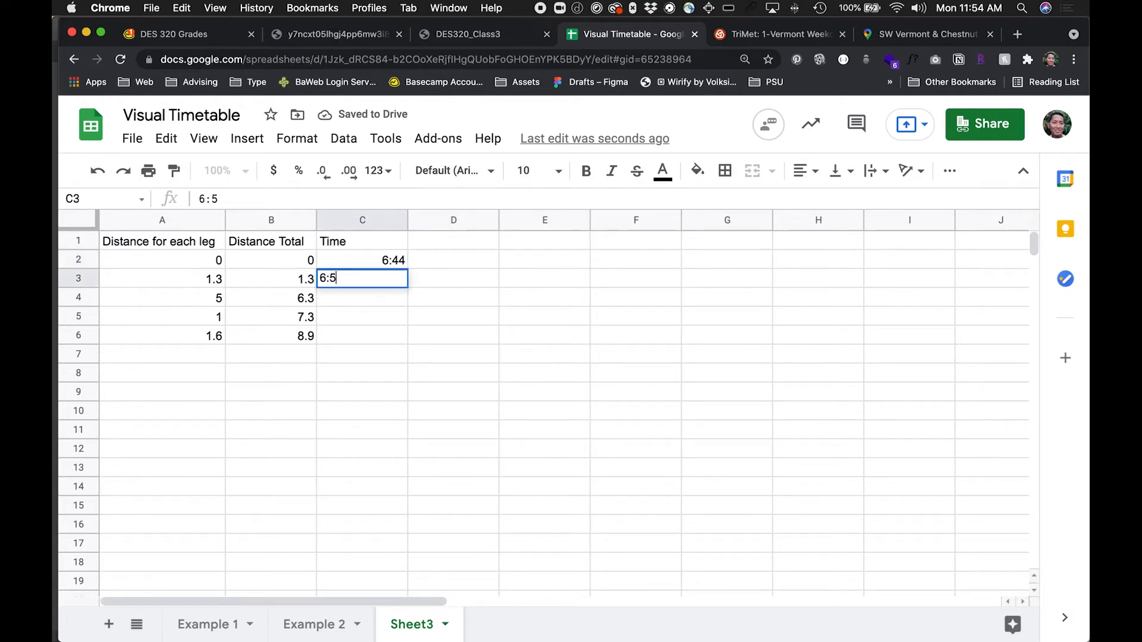
{"action": "key", "text": "Return"}
{"action": "type", "text": "7:03"}
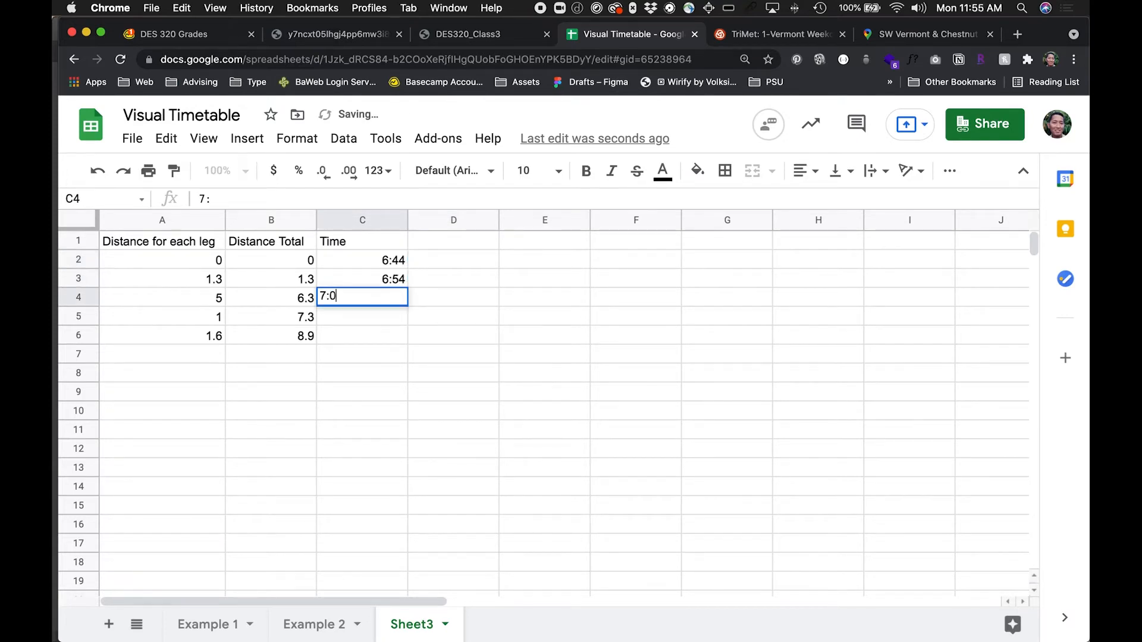
{"action": "key", "text": "Return"}
{"action": "type", "text": "7:06"}
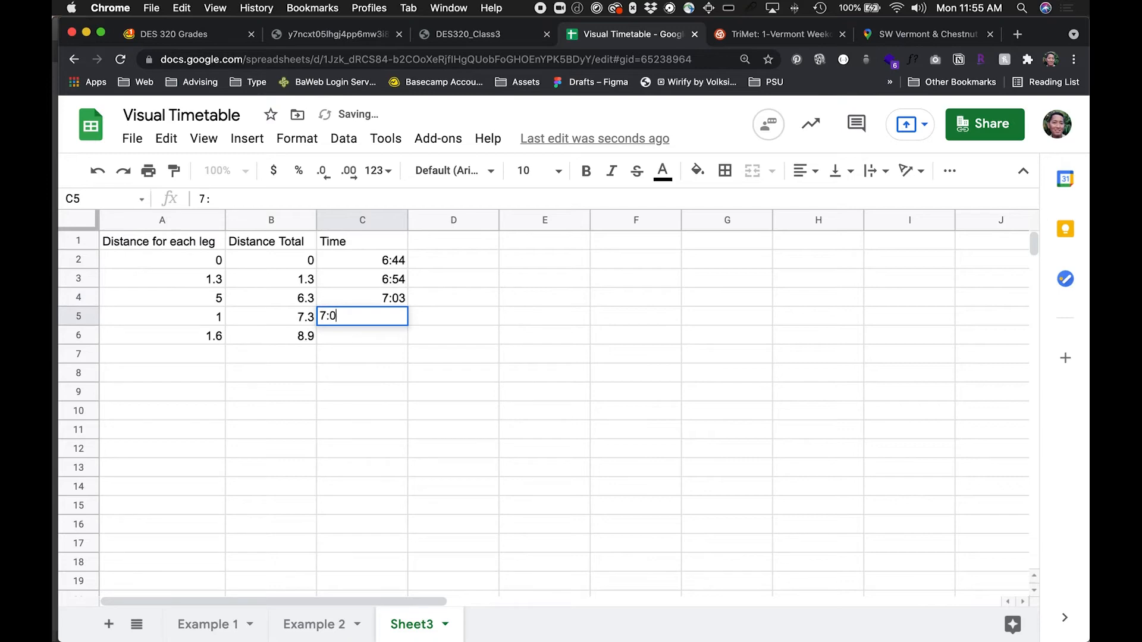
{"action": "key", "text": "Return"}
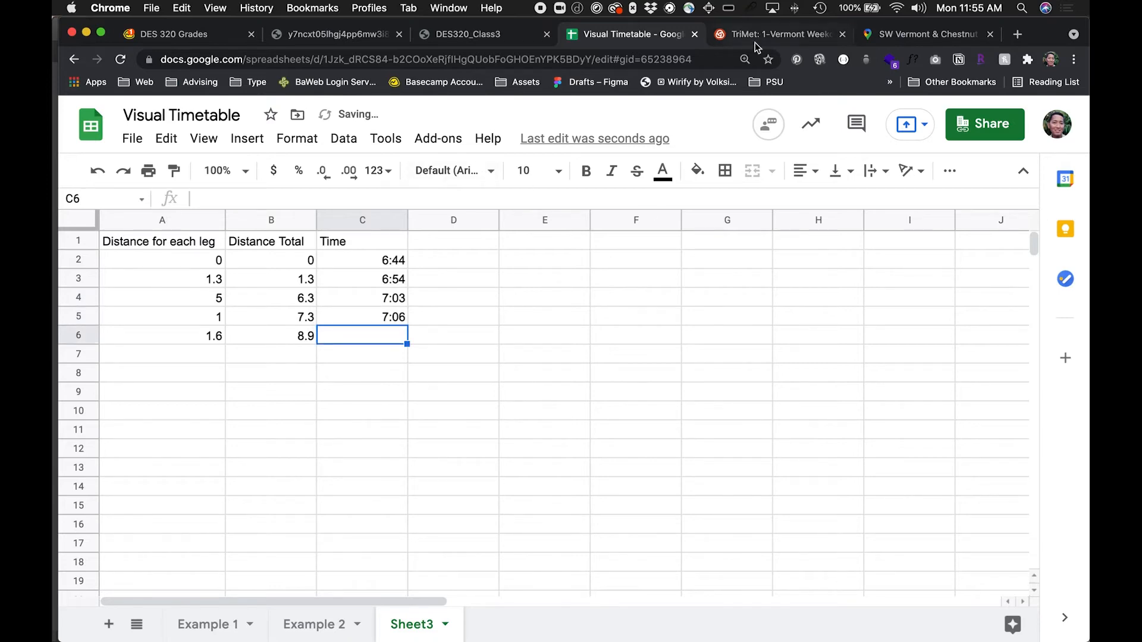
Look up the first weekday time at SW Vermont & Idaho Dr in the TriMet schedule and enter 7:13 in cell C6.
{"action": "left_click", "coordinate": [803, 38]}
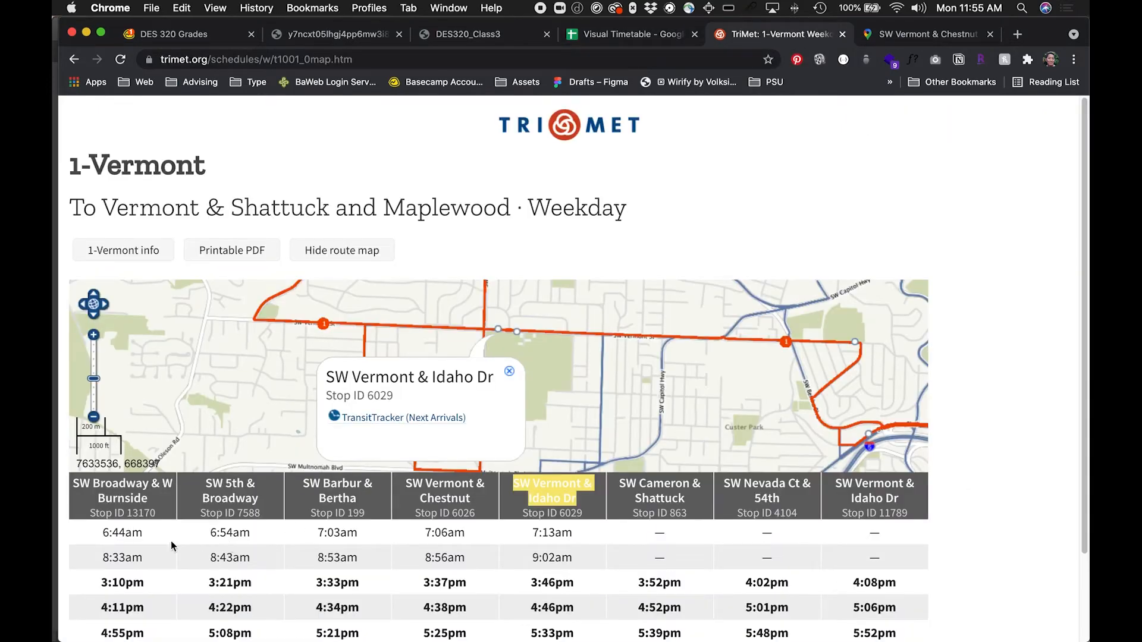
{"action": "left_click", "coordinate": [654, 35]}
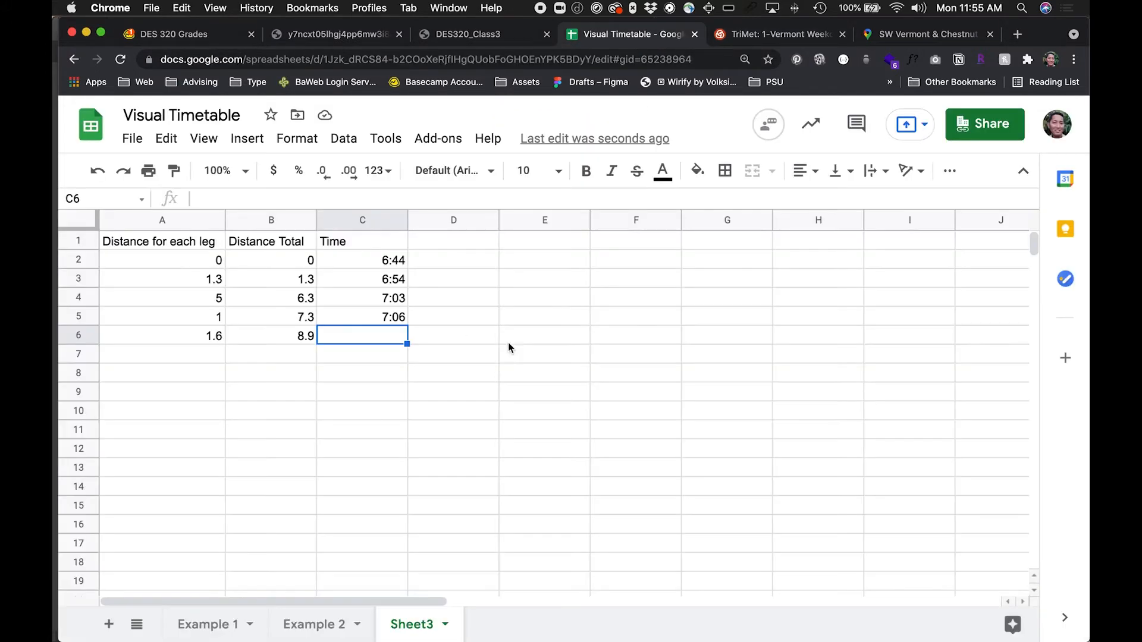
{"action": "type", "text": "7:13"}
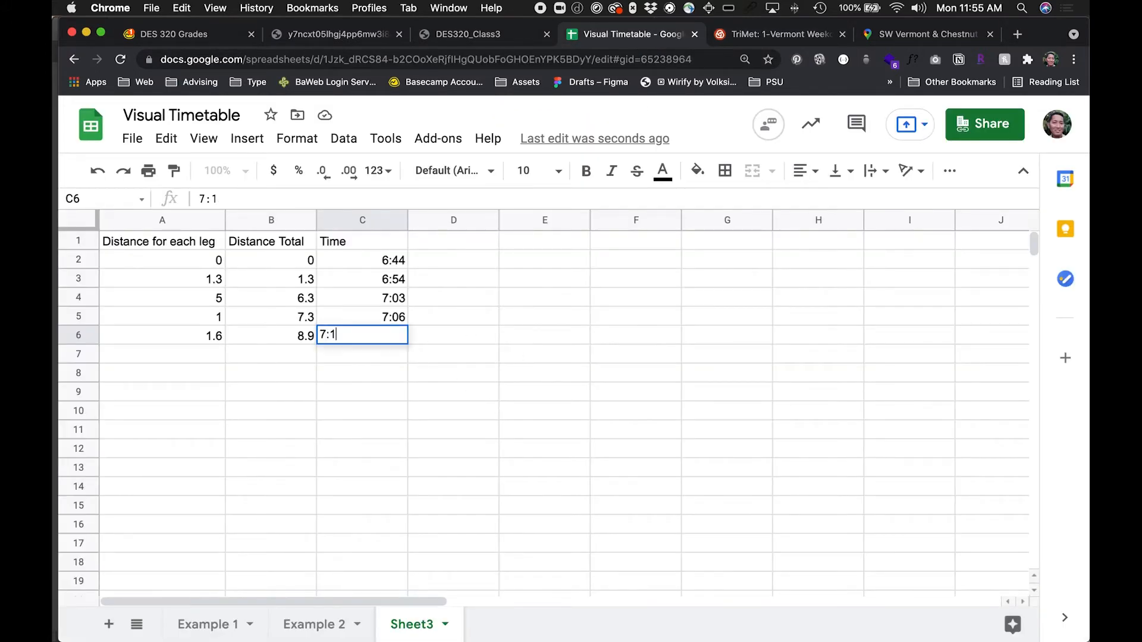
{"action": "key", "text": "Tab"}
{"action": "key", "text": "Up"}
{"action": "key", "text": "Left"}
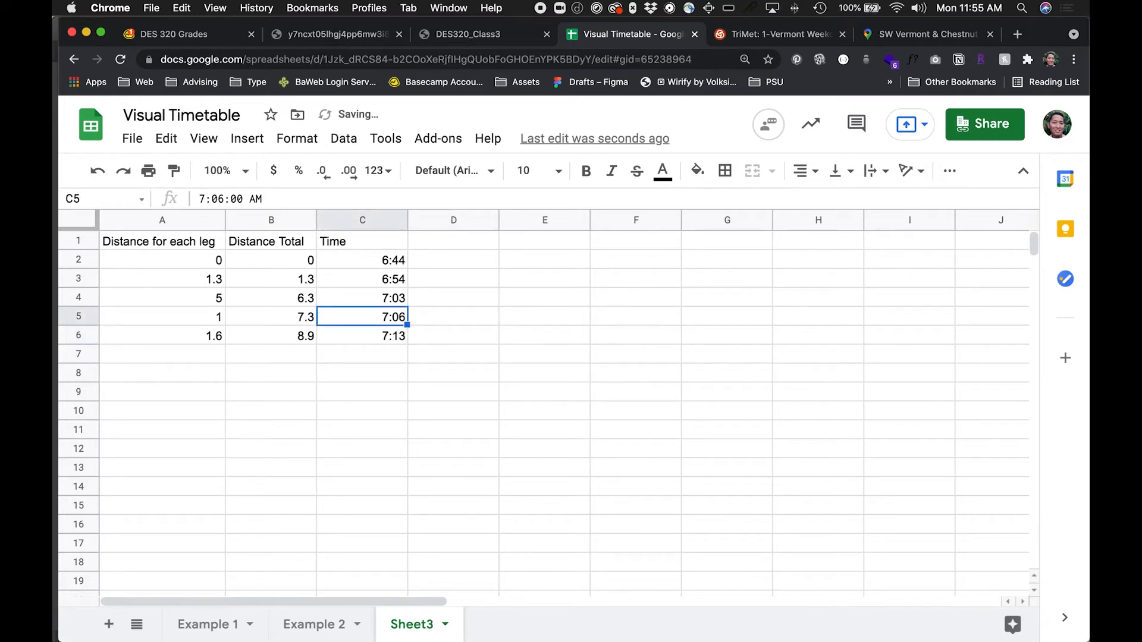
{"action": "key", "text": "Up"}
{"action": "key", "text": "Up"}
{"action": "key", "text": "Up"}
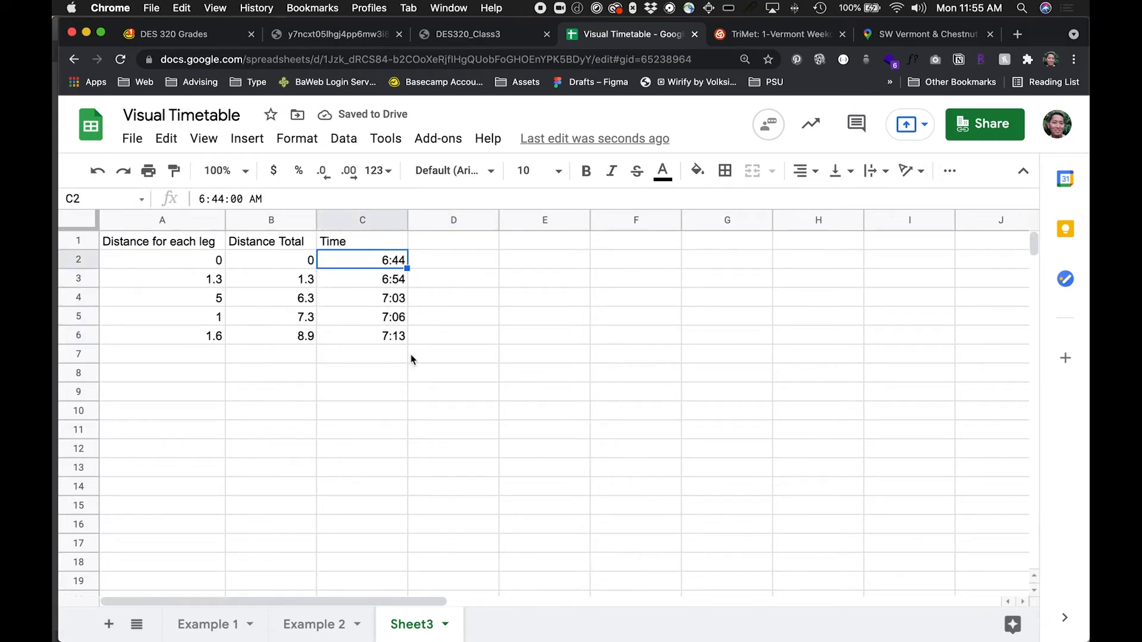
{"action": "left_click", "coordinate": [423, 264]}
{"action": "left_click", "coordinate": [384, 280]}
{"action": "left_click", "coordinate": [385, 268]}
{"action": "left_click", "coordinate": [389, 279]}
{"action": "left_click", "coordinate": [395, 264]}
{"action": "left_click", "coordinate": [451, 263]}
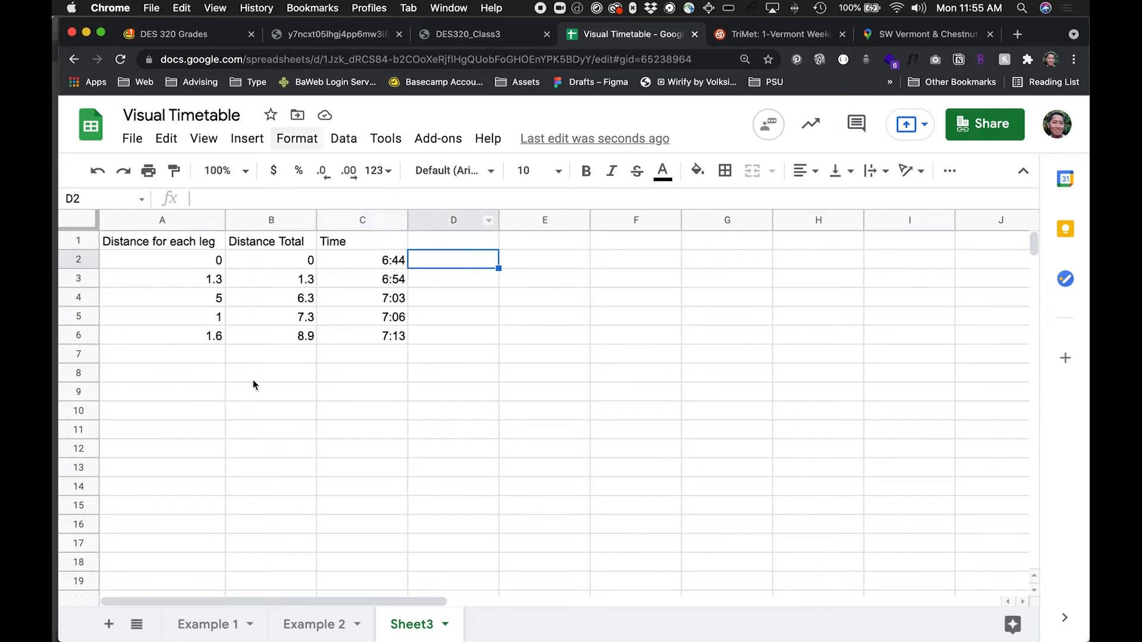
{"action": "type", "text": "="}
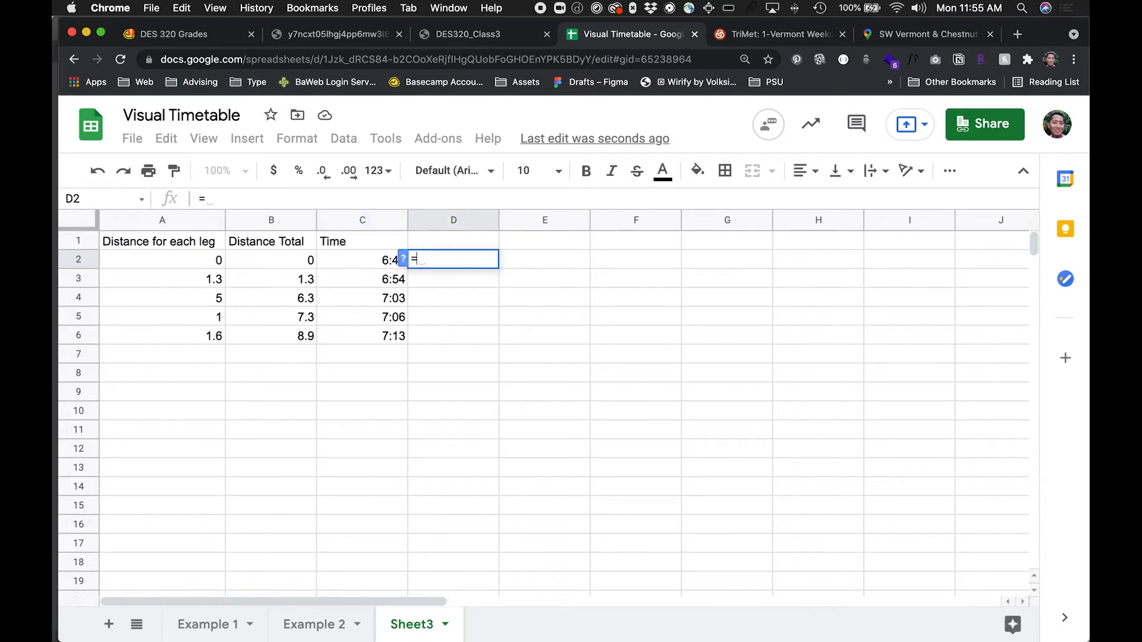
Review the decimal-time formulas on the Example 1 sheet and copy the formula text from cell B2.
{"action": "left_click", "coordinate": [230, 625]}
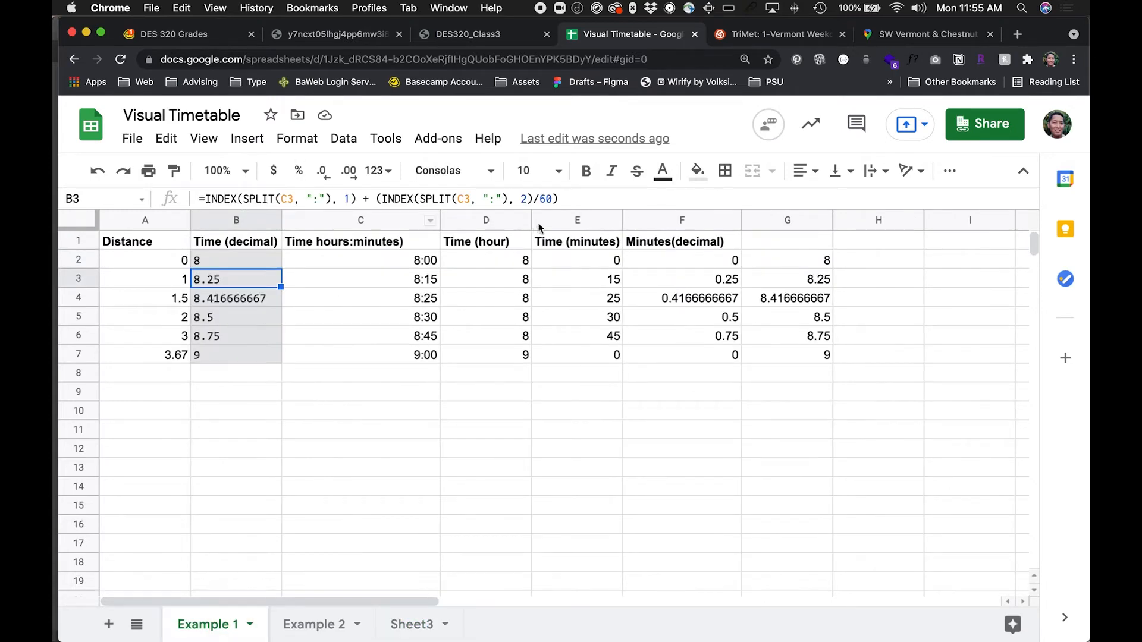
{"action": "left_click", "coordinate": [573, 201]}
{"action": "left_click_drag", "start_coordinate": [572, 200], "coordinate": [215, 213]}
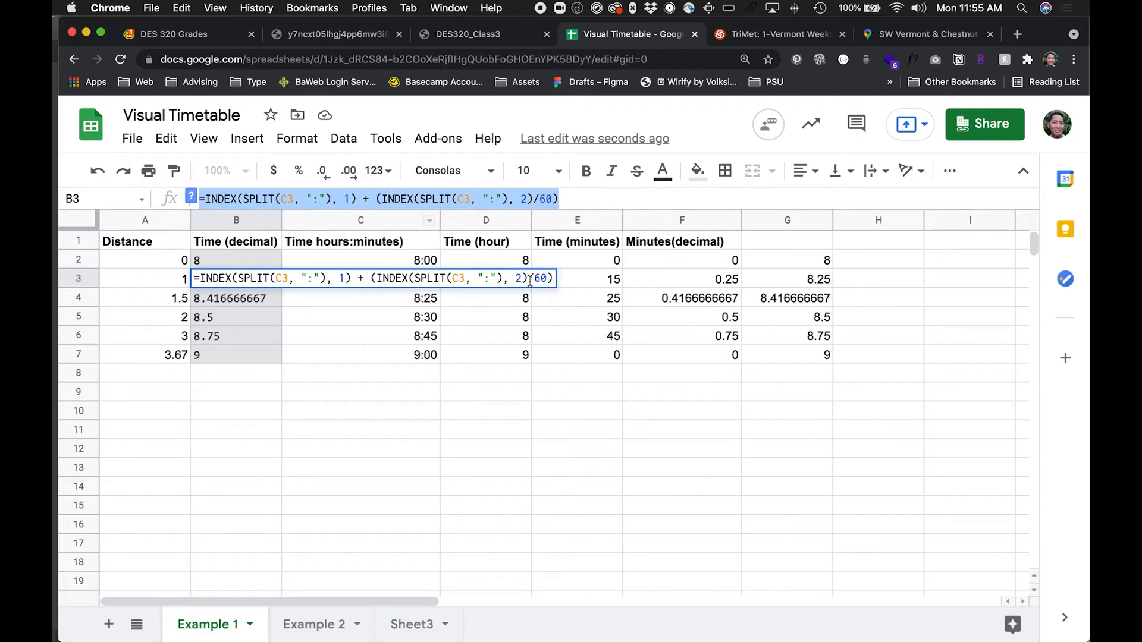
{"action": "left_click", "coordinate": [575, 283]}
{"action": "left_click", "coordinate": [682, 302]}
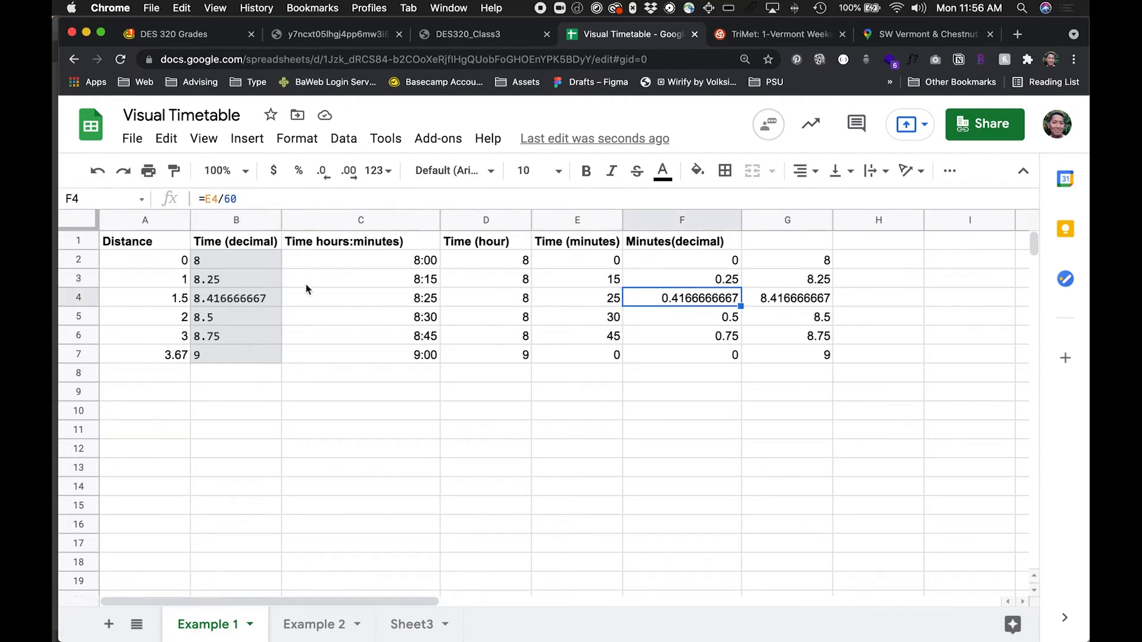
{"action": "left_click", "coordinate": [222, 263]}
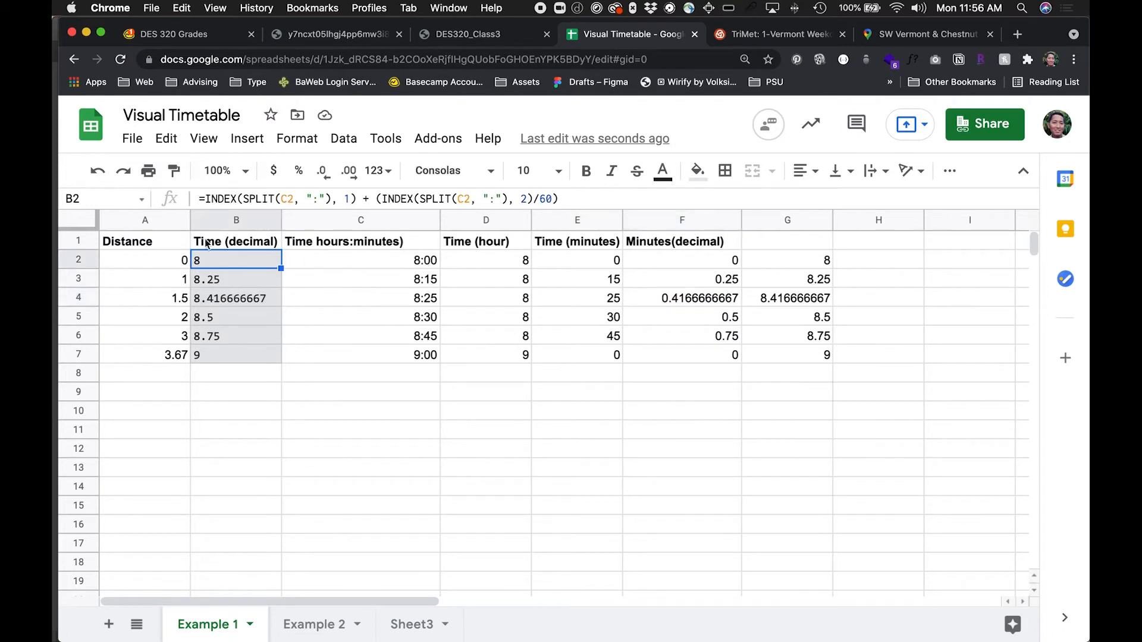
{"action": "left_click_drag", "start_coordinate": [556, 198], "coordinate": [179, 198]}
{"action": "key", "text": "cmd+c"}
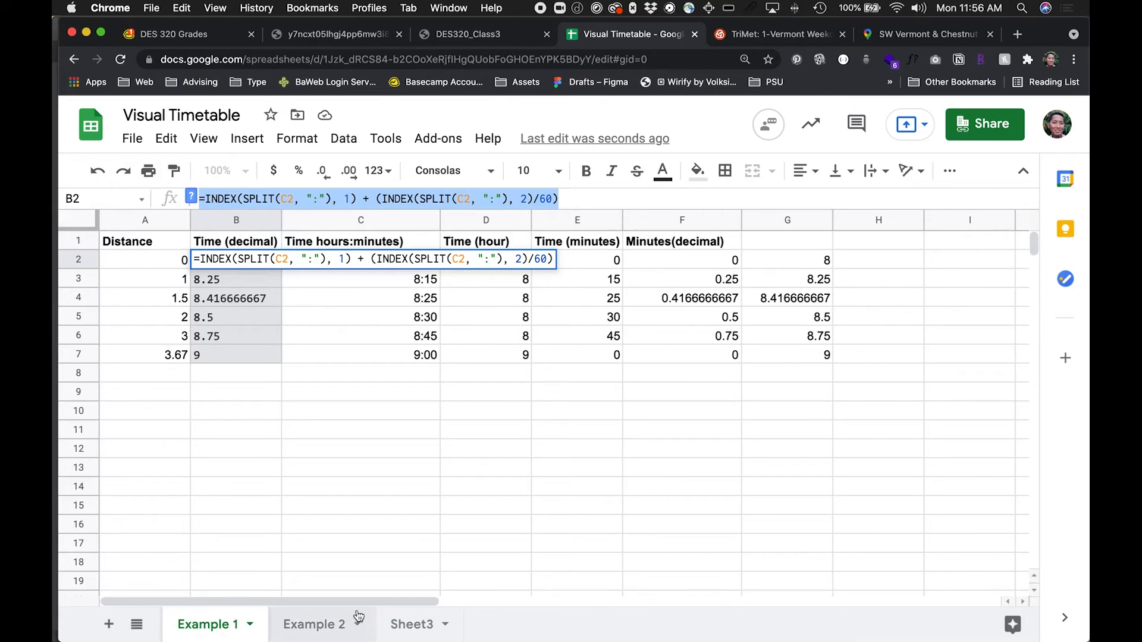
Paste the formula =INDEX(SPLIT(C2, ":"), 1) + (INDEX(SPLIT(C2, ":"), 2)/60) into cell D2 of Sheet3.
{"action": "left_click", "coordinate": [411, 627]}
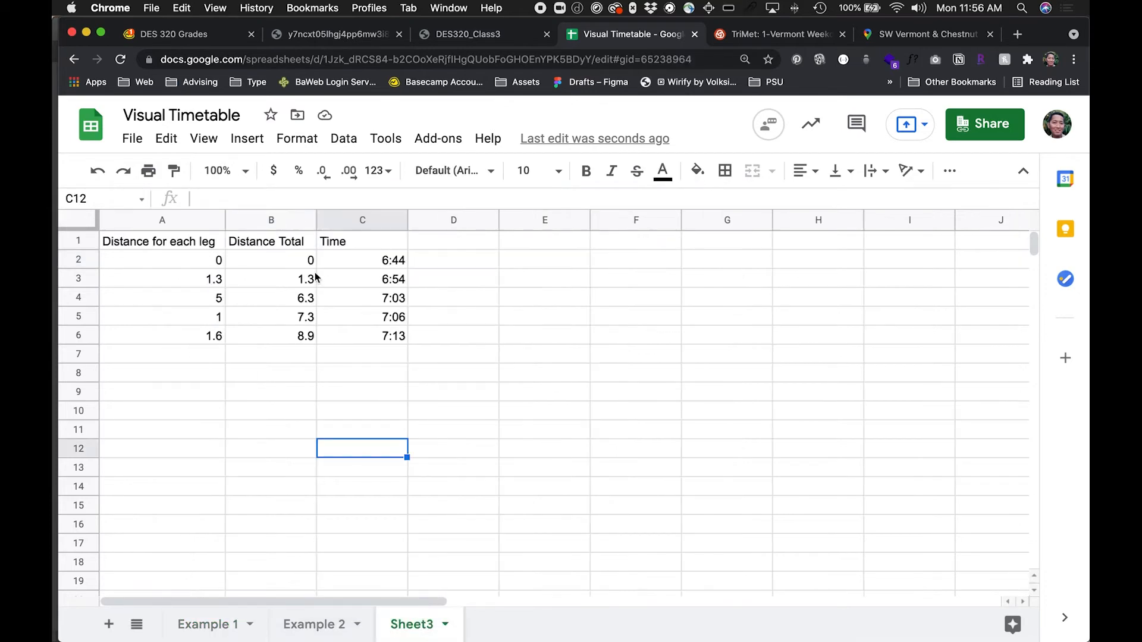
{"action": "left_click", "coordinate": [346, 261]}
{"action": "left_click", "coordinate": [446, 261]}
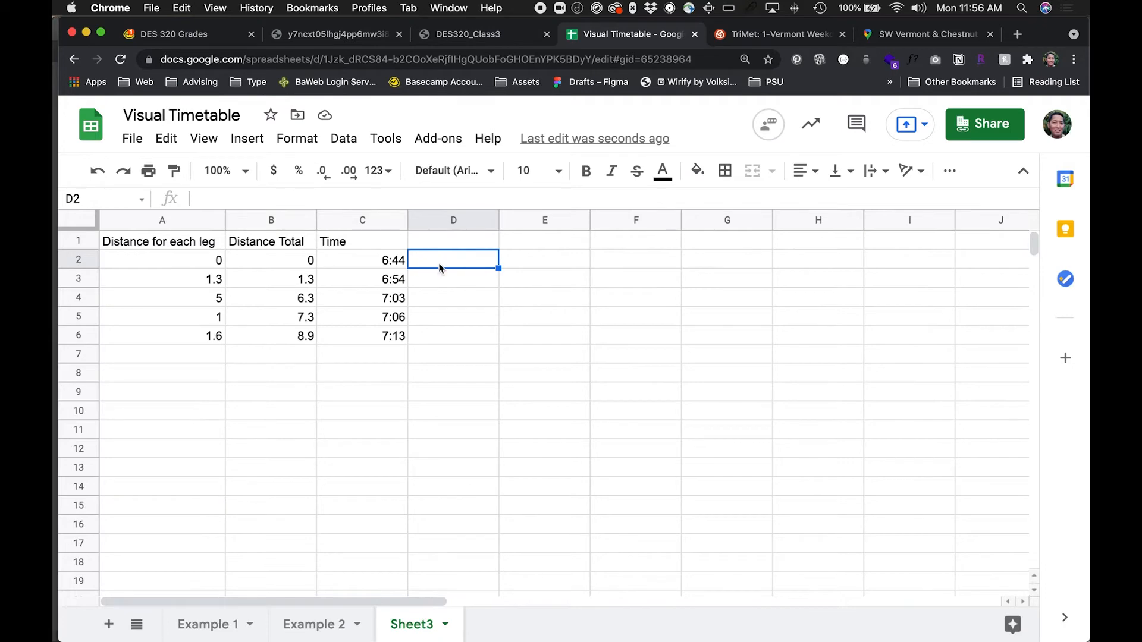
{"action": "key", "text": "cmd+v"}
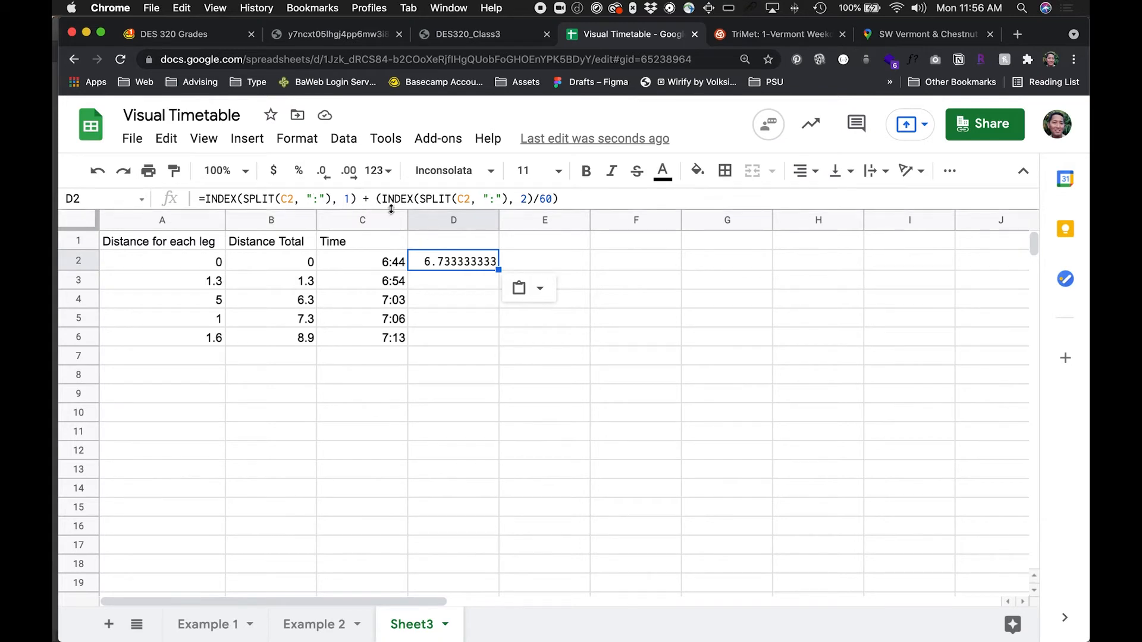
{"action": "left_click", "coordinate": [565, 199]}
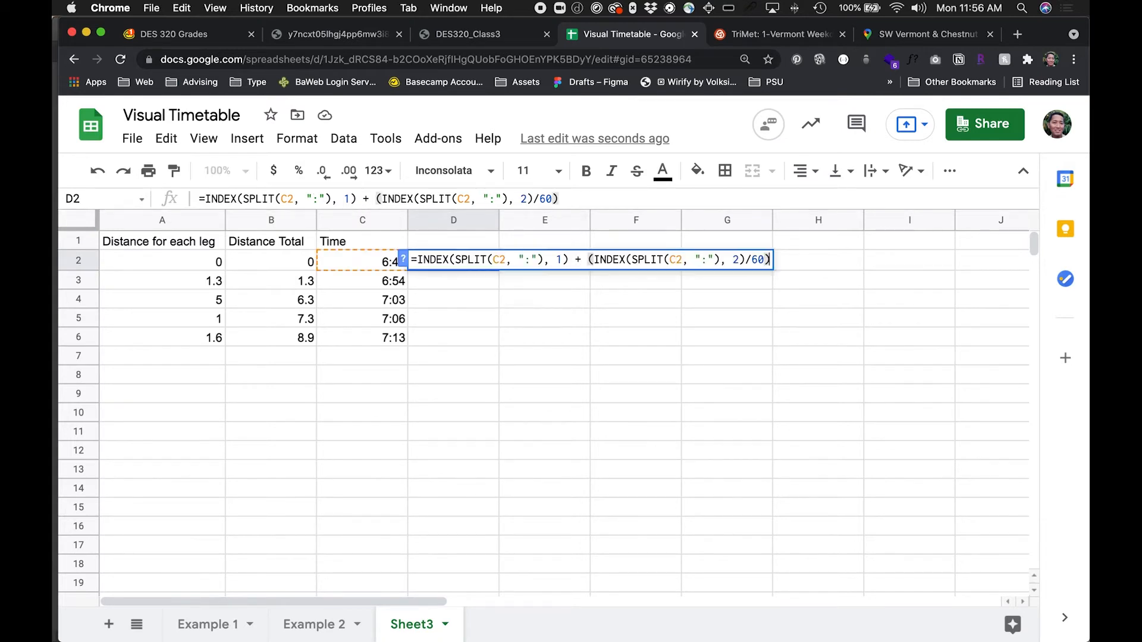
{"action": "left_click", "coordinate": [438, 322]}
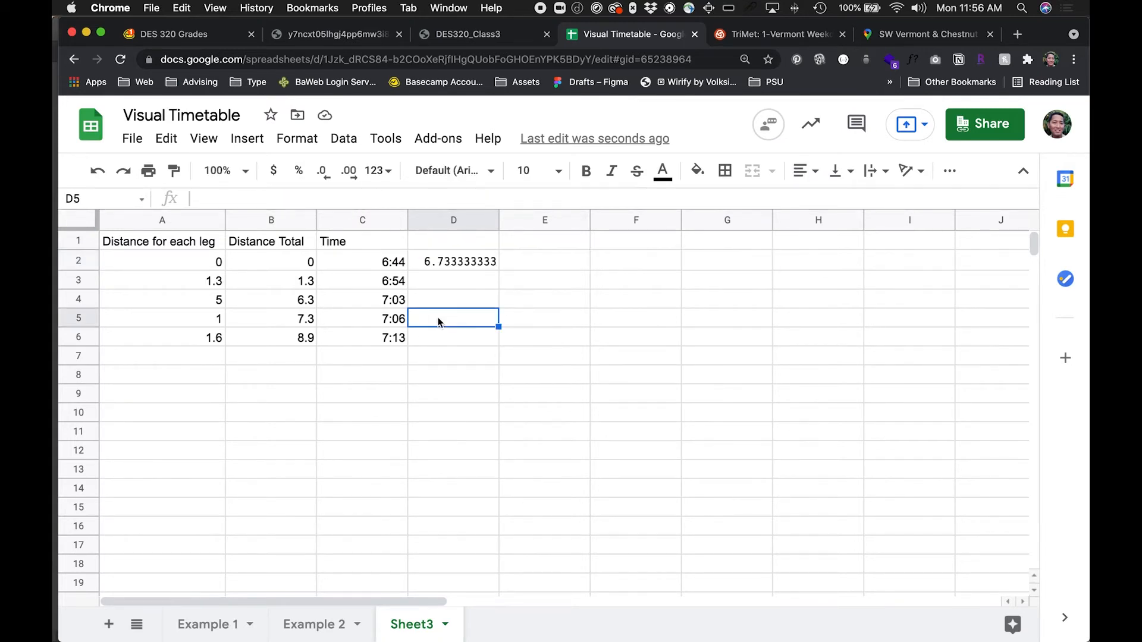
Fill the decimal-time formula from D2 down through D6.
{"action": "left_click", "coordinate": [466, 262]}
{"action": "left_click_drag", "start_coordinate": [499, 270], "coordinate": [497, 339]}
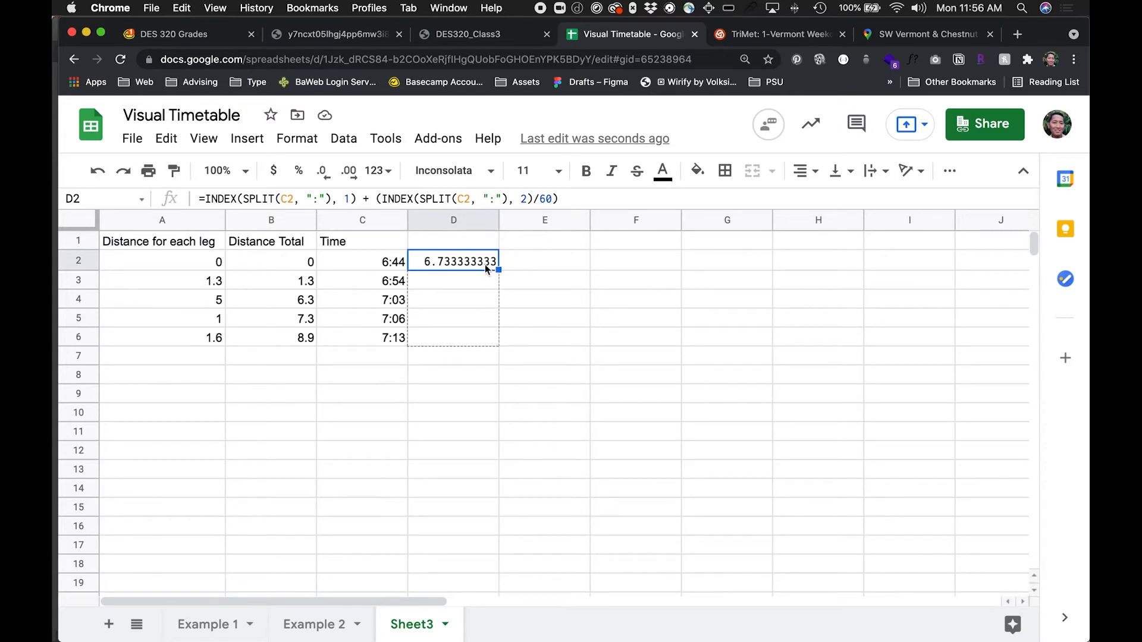
{"action": "left_click", "coordinate": [447, 364]}
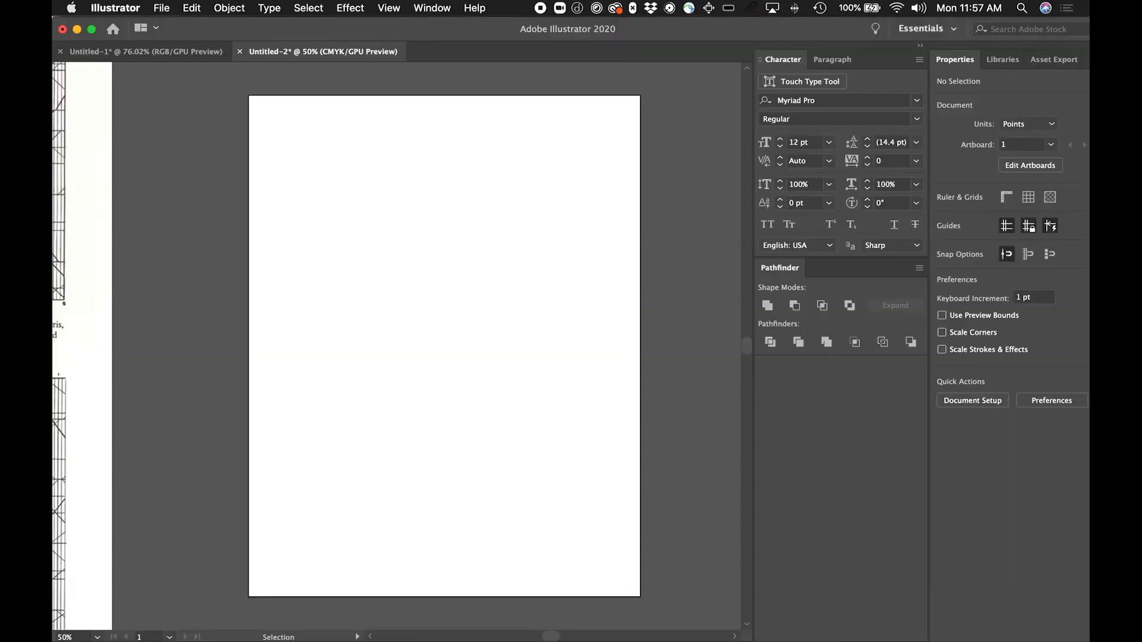
In Adobe Illustrator, move the tools onto the canvas area and draw a scatter graph across most of the blank artboard.
{"action": "left_click_drag", "start_coordinate": [274, 3], "coordinate": [169, 153]}
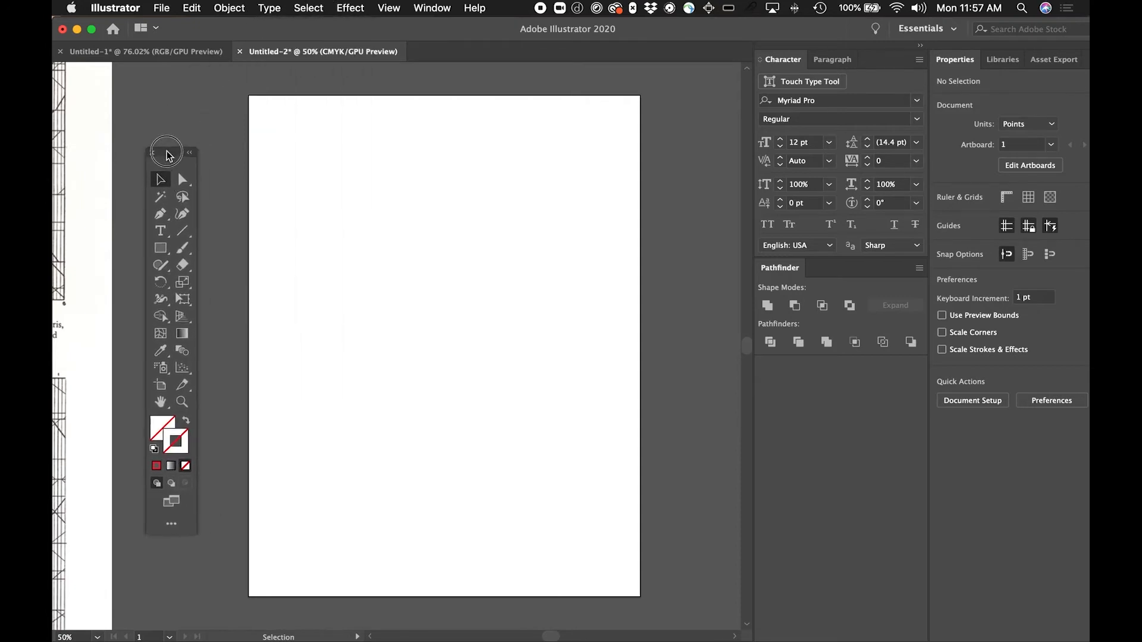
{"action": "left_click", "coordinate": [182, 370]}
{"action": "left_click_drag", "start_coordinate": [186, 375], "coordinate": [250, 472]}
{"action": "left_click_drag", "start_coordinate": [293, 141], "coordinate": [597, 566]}
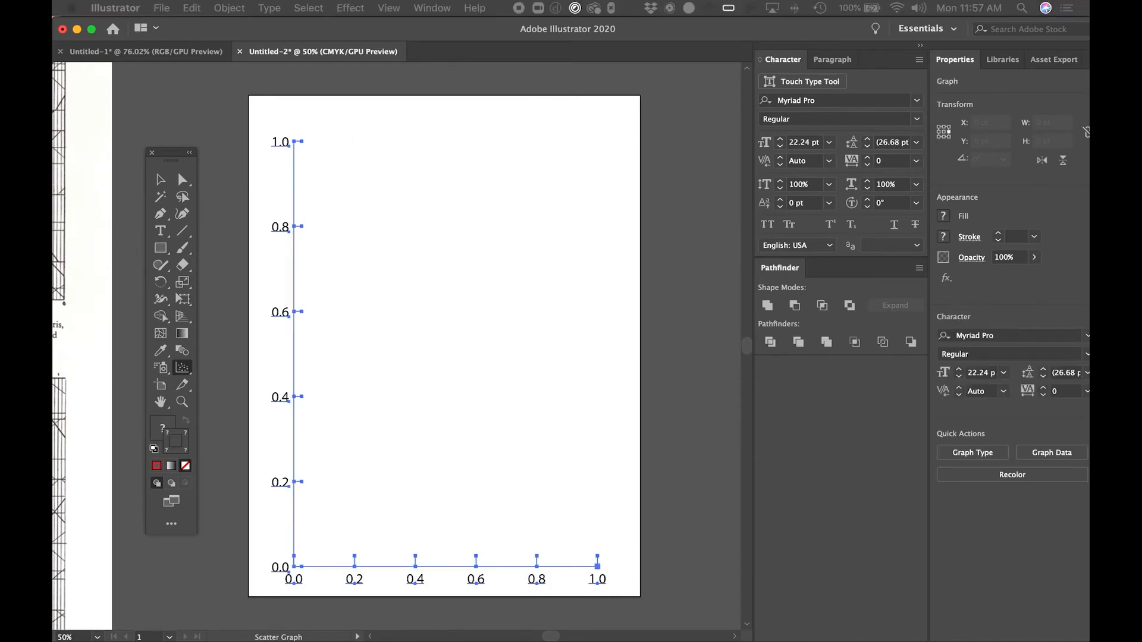
Switch back to the Google Sheets timetable and copy the Distance Total values in B2:B6.
{"action": "key", "text": "super+Tab"}
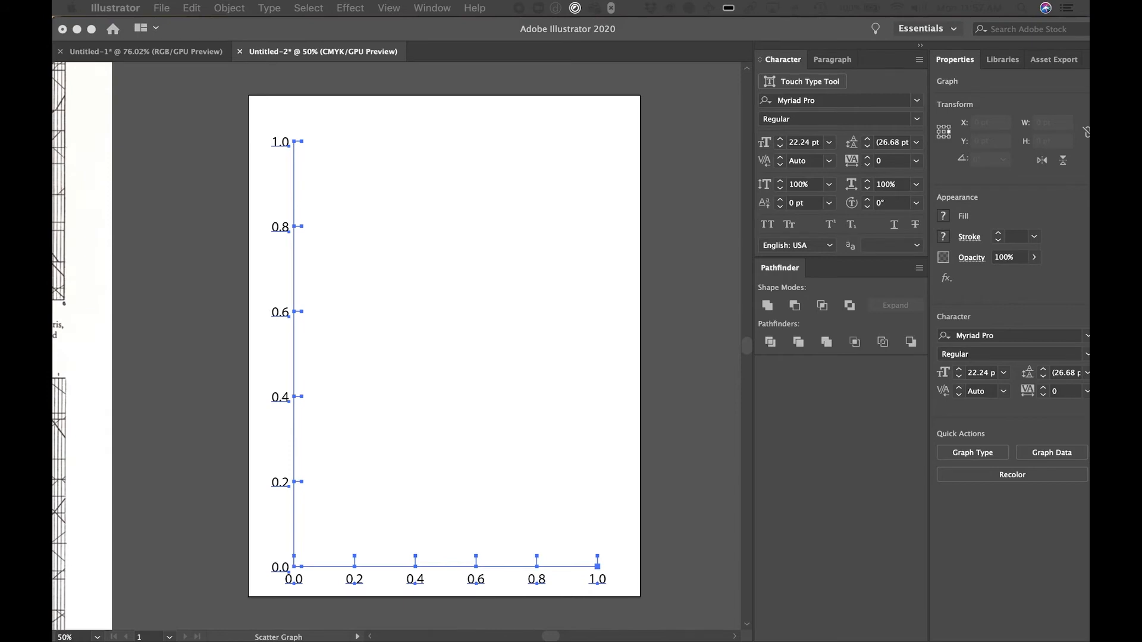
{"action": "key", "text": "super+Tab"}
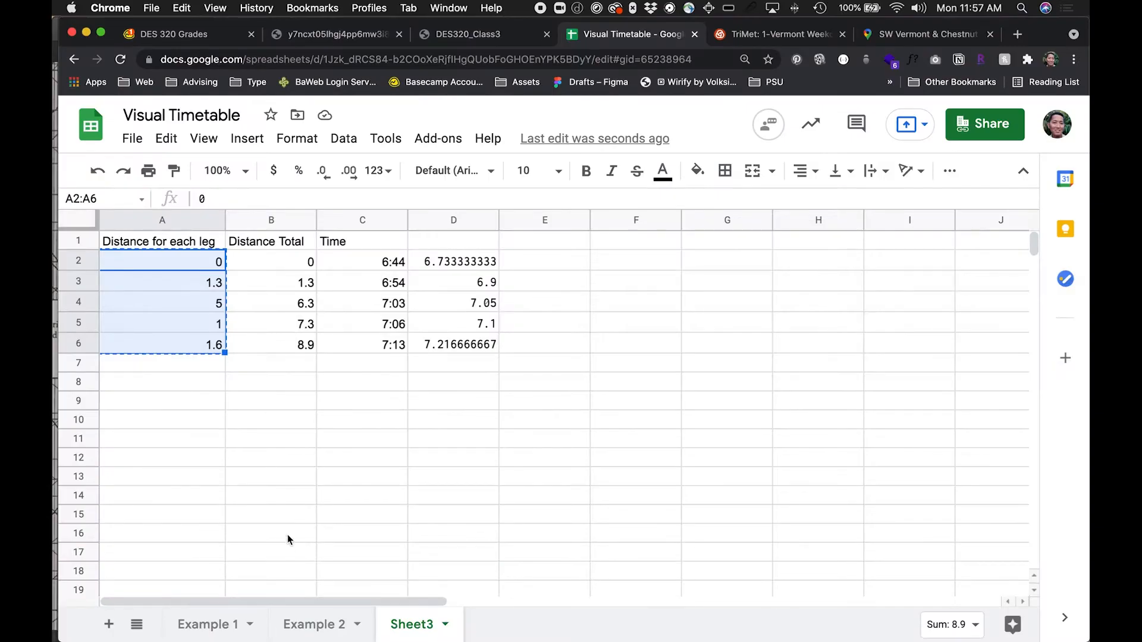
{"action": "left_click", "coordinate": [274, 515]}
{"action": "left_click", "coordinate": [261, 443]}
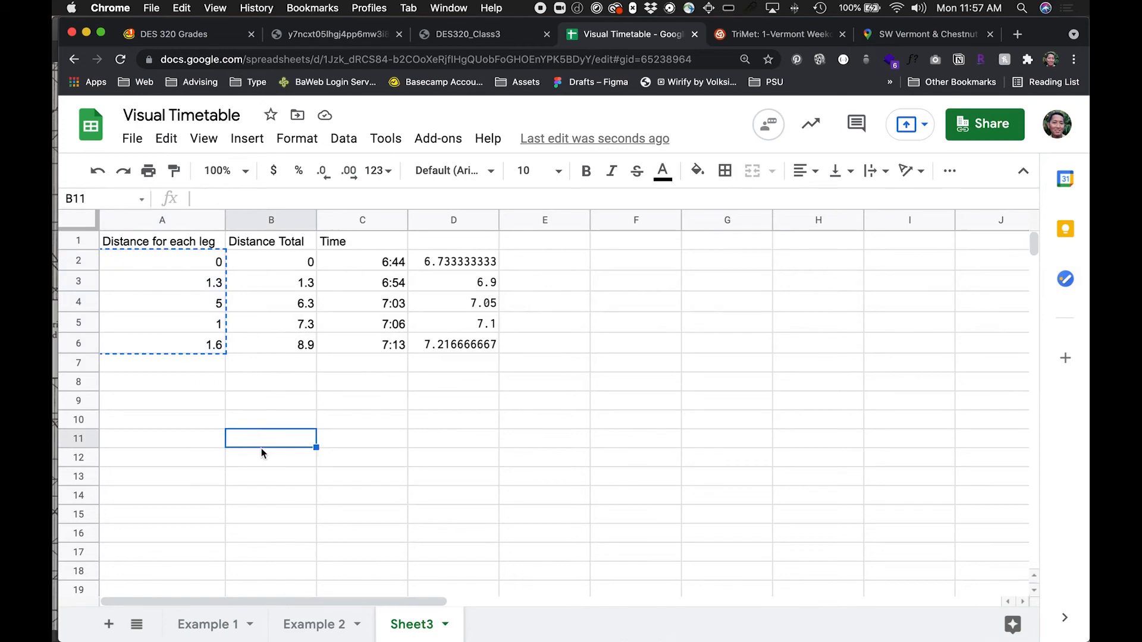
{"action": "left_click", "coordinate": [270, 265]}
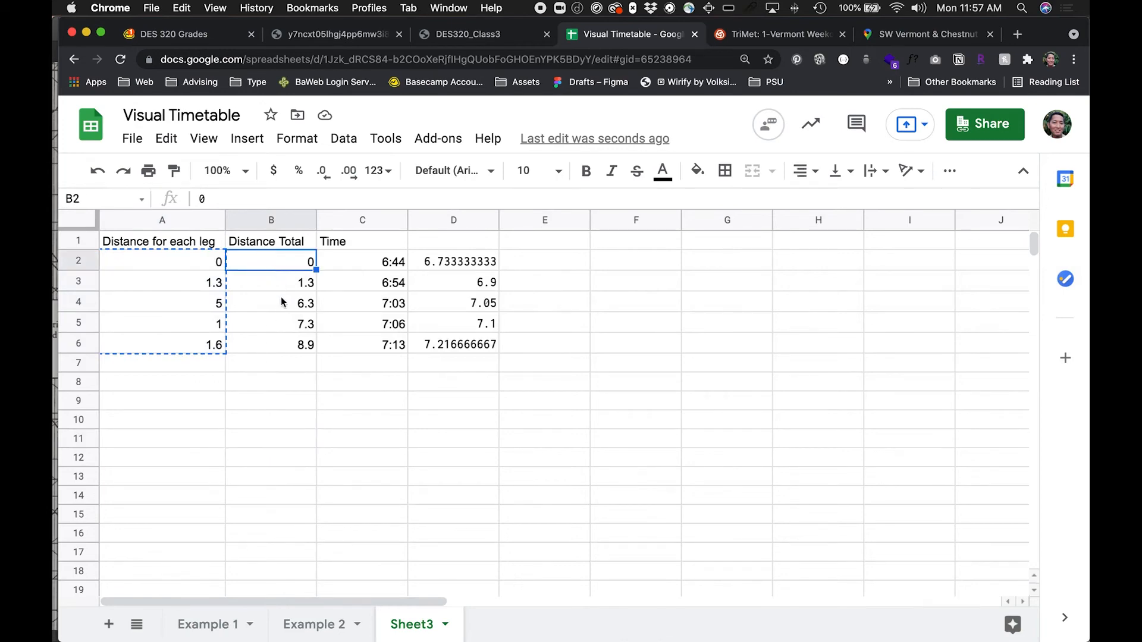
{"action": "left_click", "coordinate": [291, 342], "text": "shift"}
{"action": "key", "text": "super+c"}
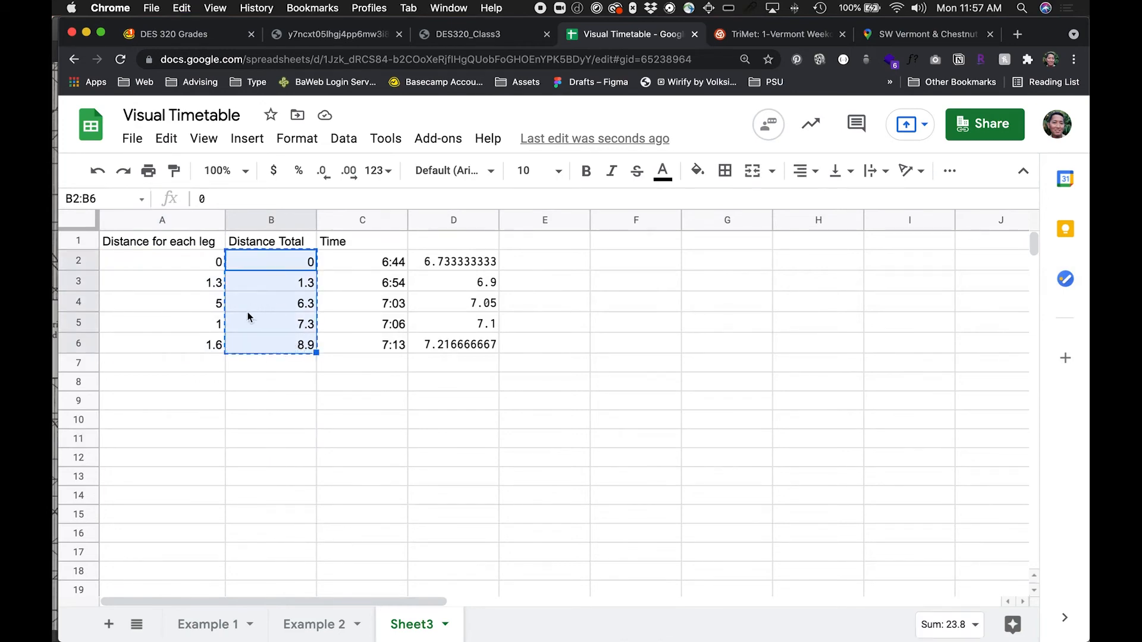
Paste the distance totals into the first column of the Illustrator graph data and apply them to the scatter graph.
{"action": "key", "text": "super+Tab"}
{"action": "key", "text": "super+Tab"}
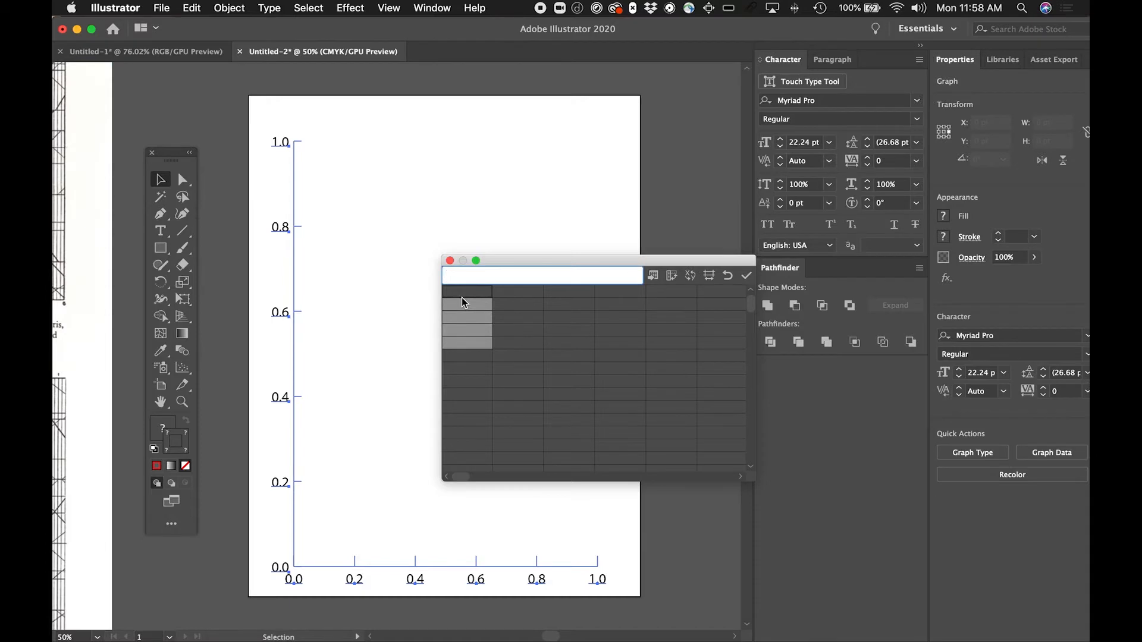
{"action": "key", "text": "super+v"}
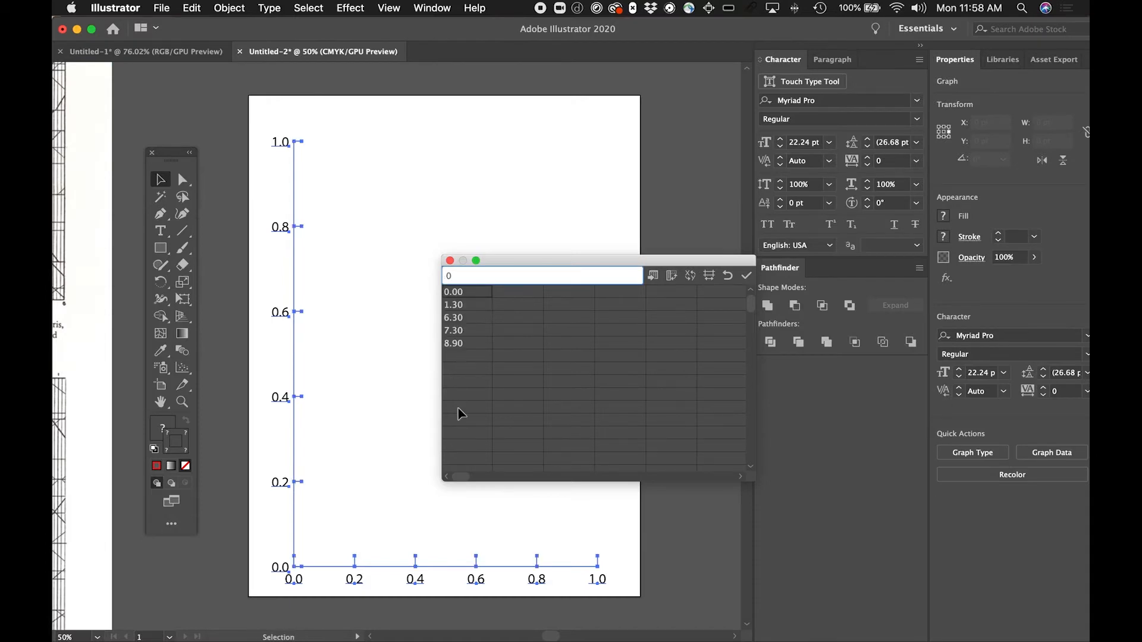
{"action": "left_click", "coordinate": [455, 369]}
{"action": "left_click", "coordinate": [744, 277]}
{"action": "left_click", "coordinate": [473, 344]}
{"action": "left_click", "coordinate": [515, 306]}
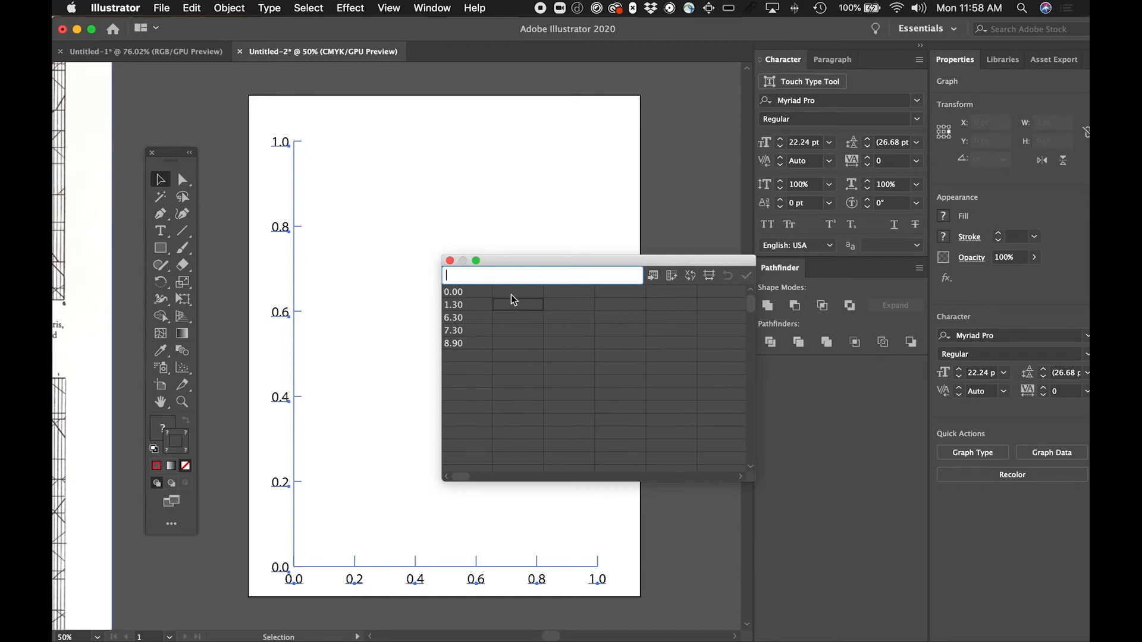
Switch to the Google Sheets timetable and copy the decimal times in D2:D6.
{"action": "left_click", "coordinate": [342, 354]}
{"action": "key", "text": "super+Tab"}
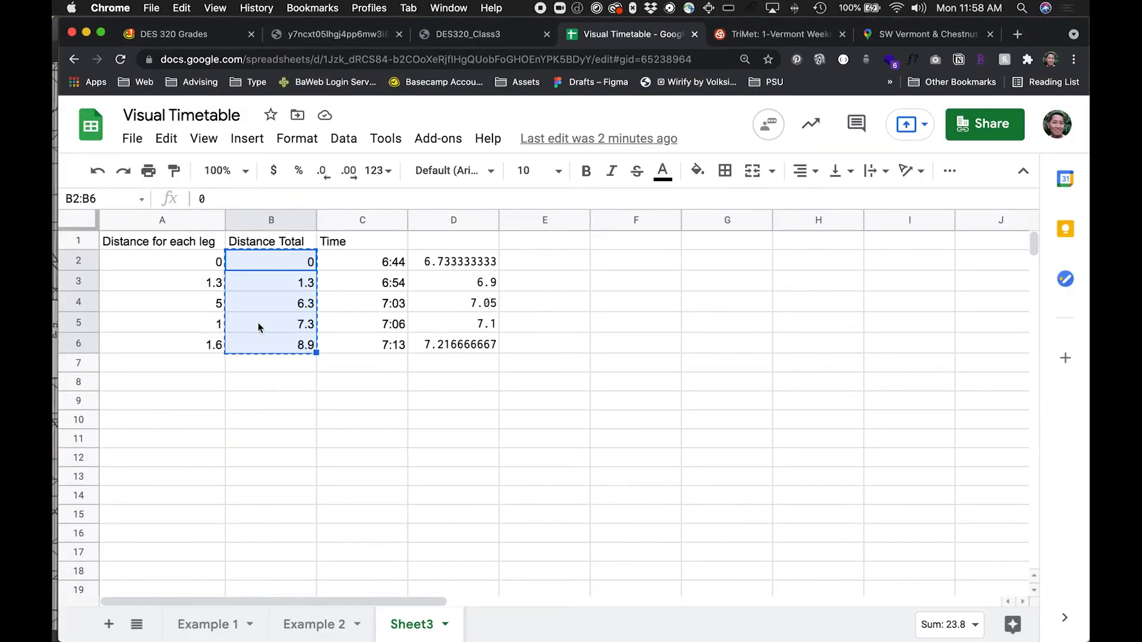
{"action": "left_click", "coordinate": [462, 264]}
{"action": "left_click", "coordinate": [462, 348], "text": "shift"}
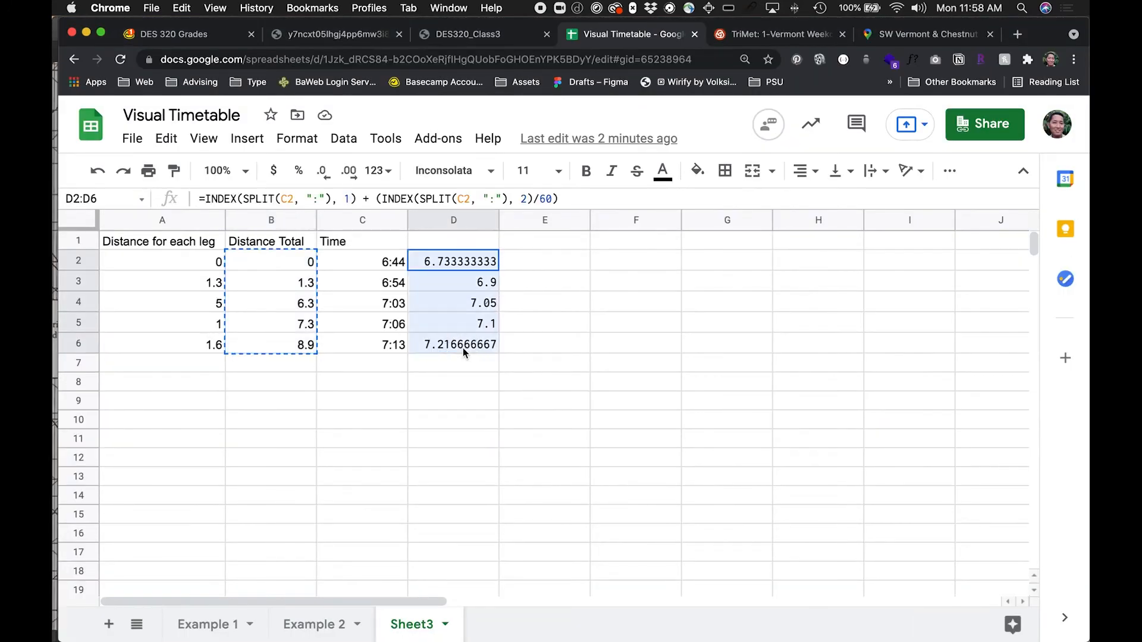
In Illustrator, paste the decimal times into the graph data's second column, apply them, and move the data window off the artboard.
{"action": "key", "text": "super+Tab"}
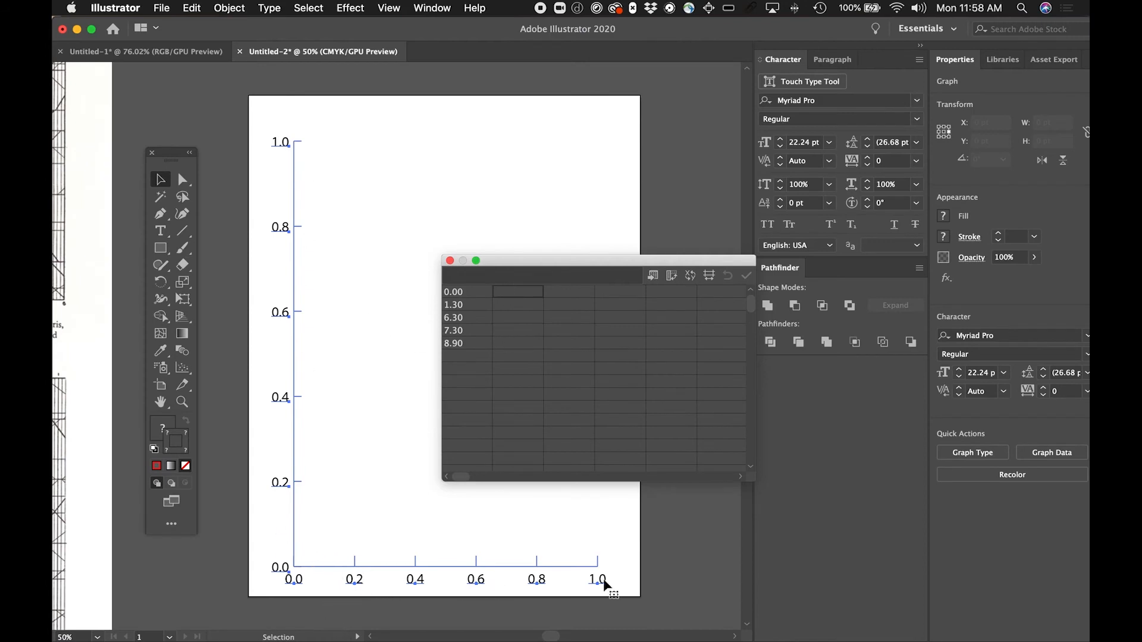
{"action": "left_click", "coordinate": [512, 345], "text": "shift"}
{"action": "key", "text": "super+v"}
{"action": "left_click", "coordinate": [746, 276]}
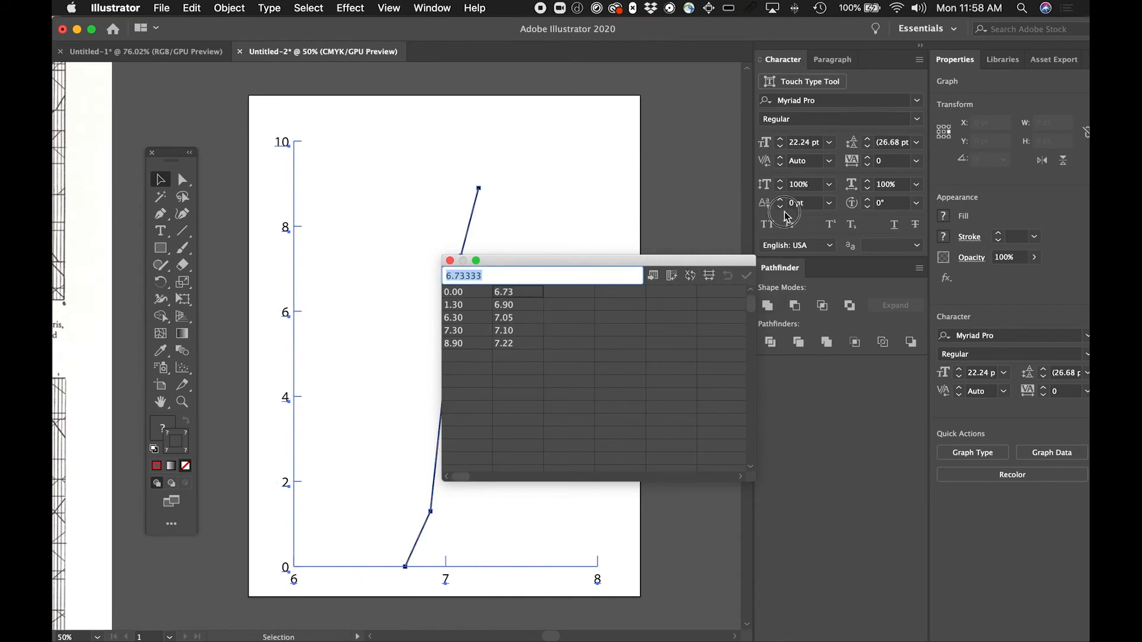
{"action": "left_click_drag", "start_coordinate": [706, 260], "coordinate": [1016, 166]}
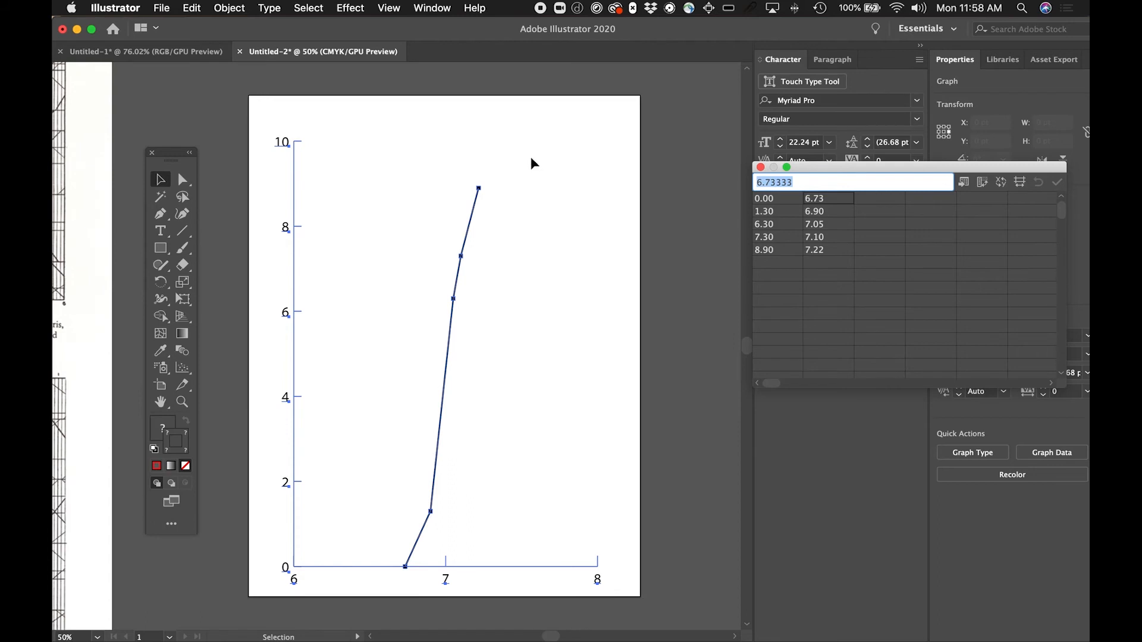
{"action": "left_click", "coordinate": [608, 466]}
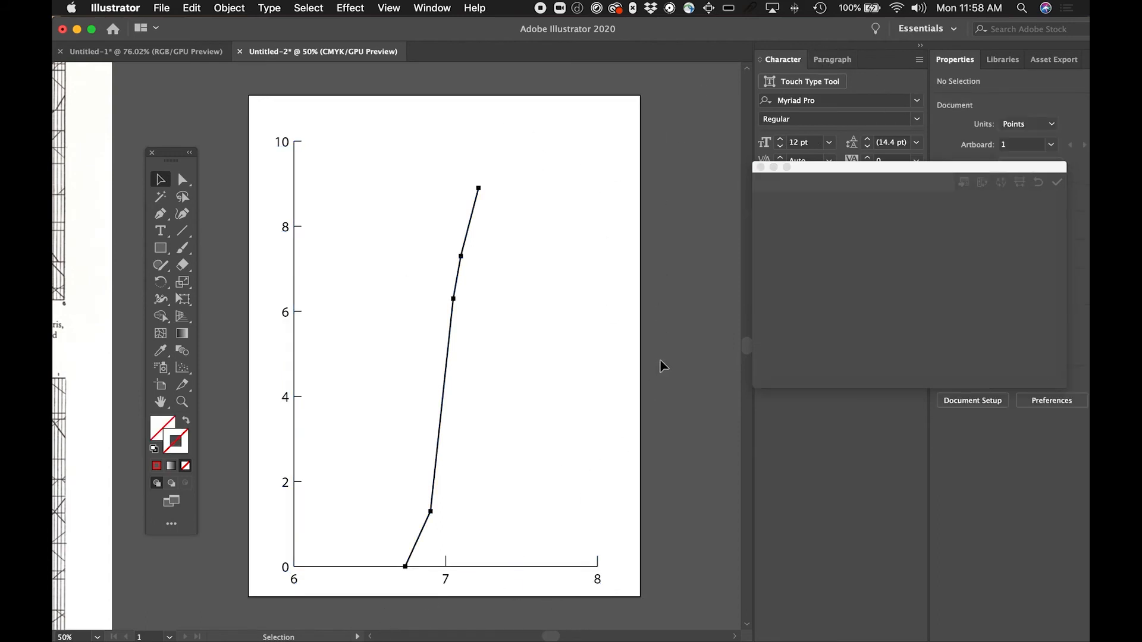
Using the TriMet 1-Vermont schedule, enter the second trip's times 8:33, 8:43 and 8:53 in C8:C10 of the Google Sheets timetable.
{"action": "key", "text": "super+Tab"}
{"action": "left_click", "coordinate": [236, 349]}
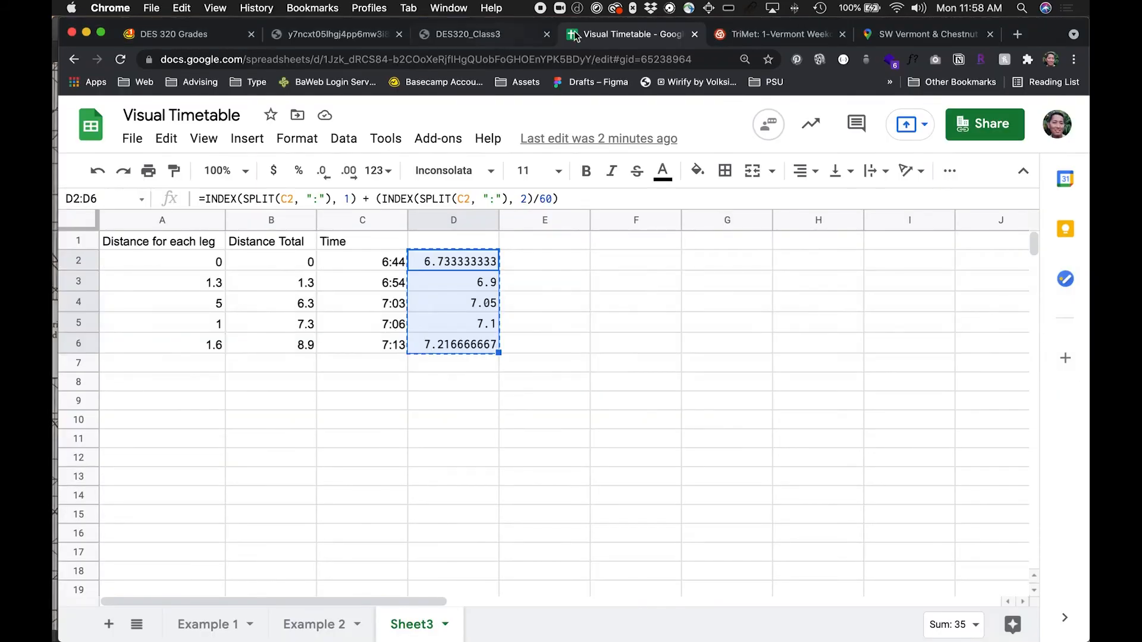
{"action": "left_click", "coordinate": [755, 34]}
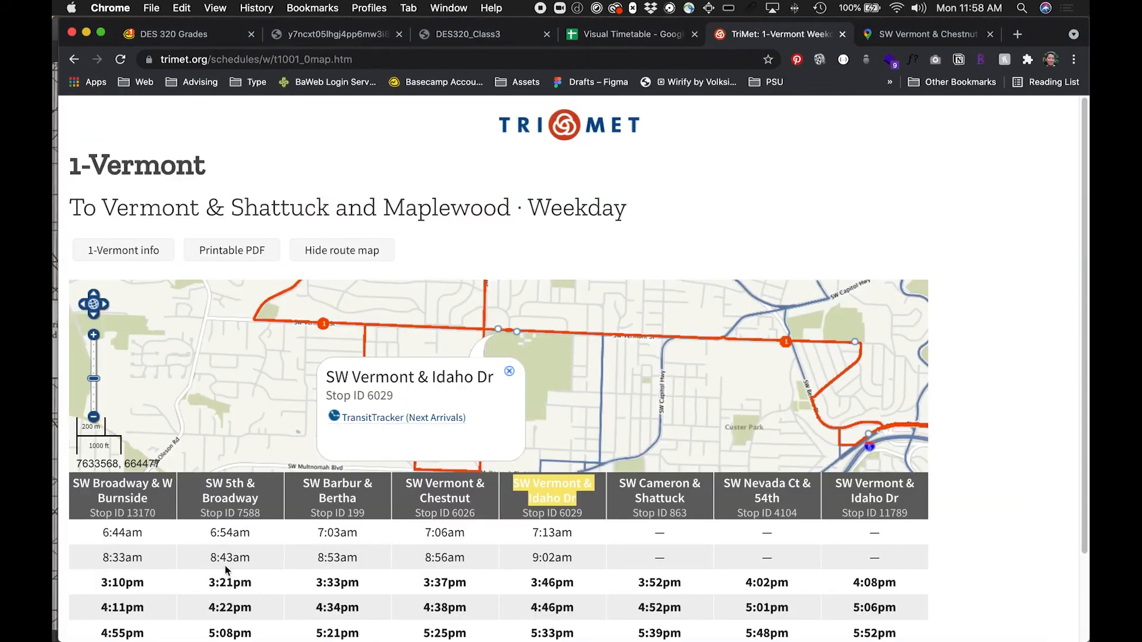
{"action": "left_click", "coordinate": [654, 34]}
{"action": "left_click", "coordinate": [455, 384]}
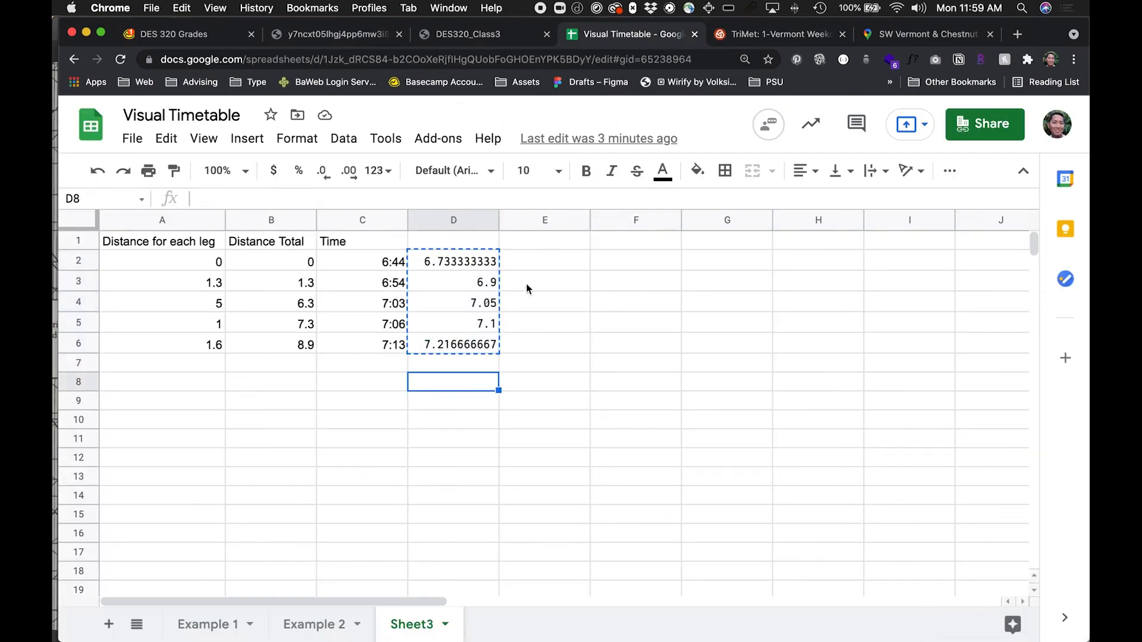
{"action": "left_click", "coordinate": [383, 383]}
{"action": "type", "text": "8:33"}
{"action": "key", "text": "Return"}
{"action": "type", "text": "8:43"}
{"action": "key", "text": "Return"}
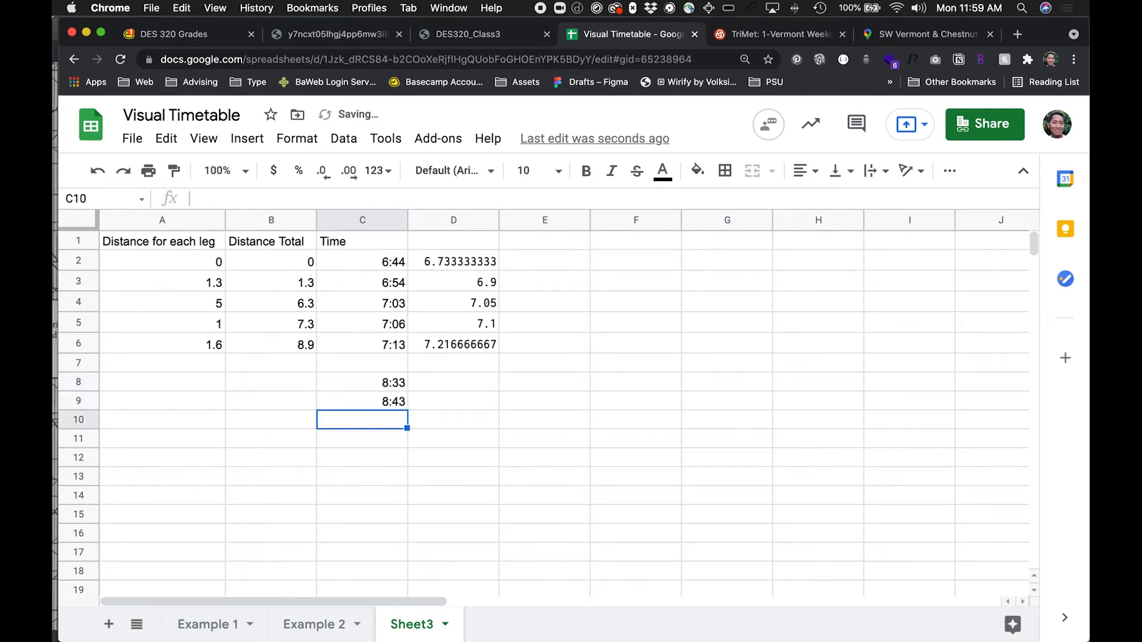
{"action": "type", "text": "8:53"}
{"action": "key", "text": "Return"}
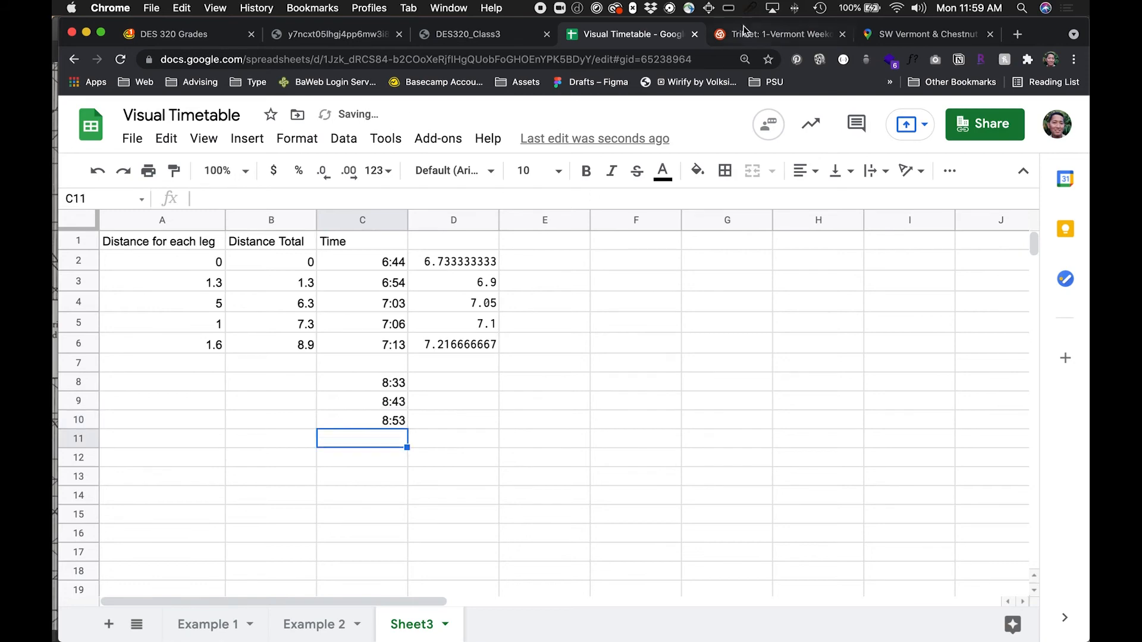
Check the second trip's remaining stops in the TriMet schedule and enter 8:56 and 9:02 in C11:C12 of the timetable.
{"action": "left_click", "coordinate": [803, 36]}
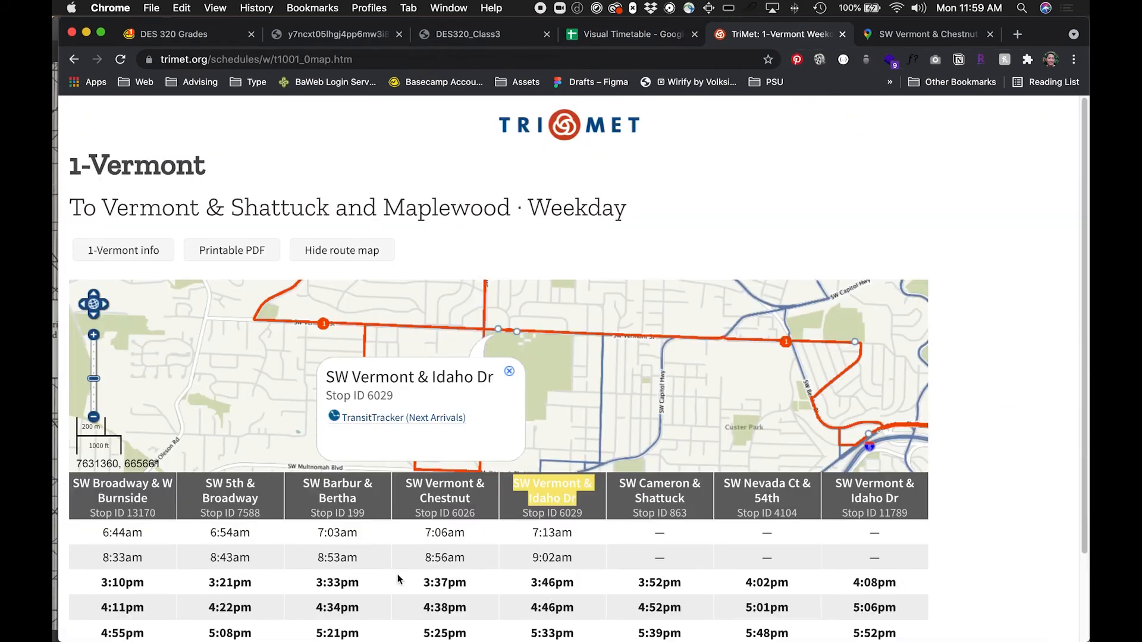
{"action": "left_click", "coordinate": [634, 34]}
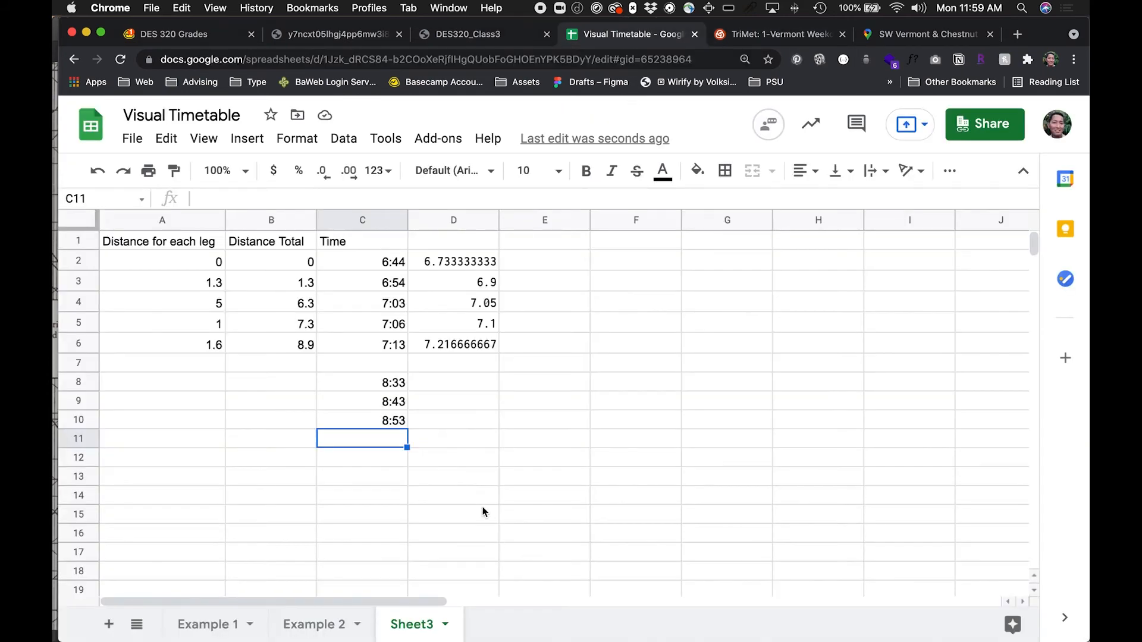
{"action": "type", "text": "8:56"}
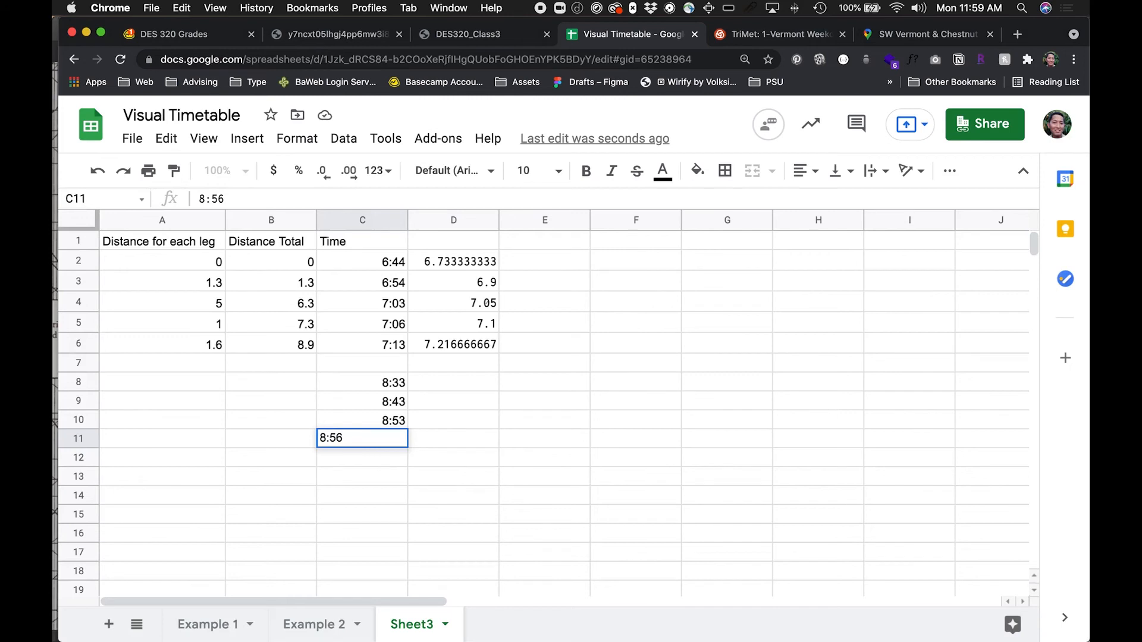
{"action": "key", "text": "Return"}
{"action": "type", "text": "9:02"}
{"action": "key", "text": "Return"}
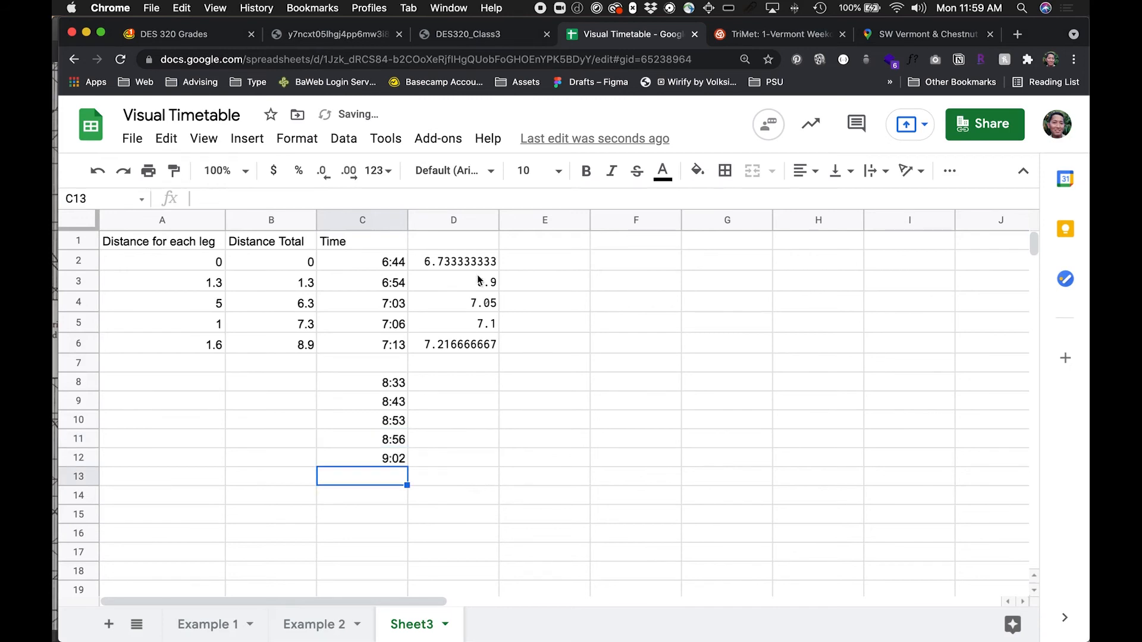
Copy the decimal-time formula from D6 to D8 and fill it down through D12.
{"action": "left_click", "coordinate": [463, 350]}
{"action": "key", "text": "cmd+c"}
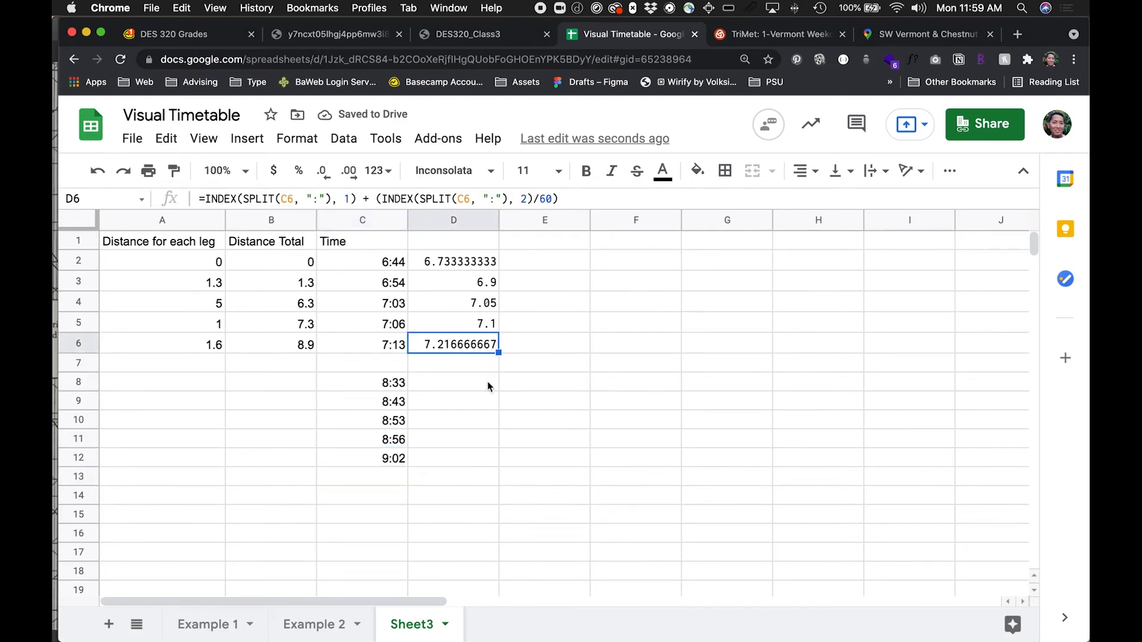
{"action": "left_click", "coordinate": [452, 389]}
{"action": "key", "text": "cmd+v"}
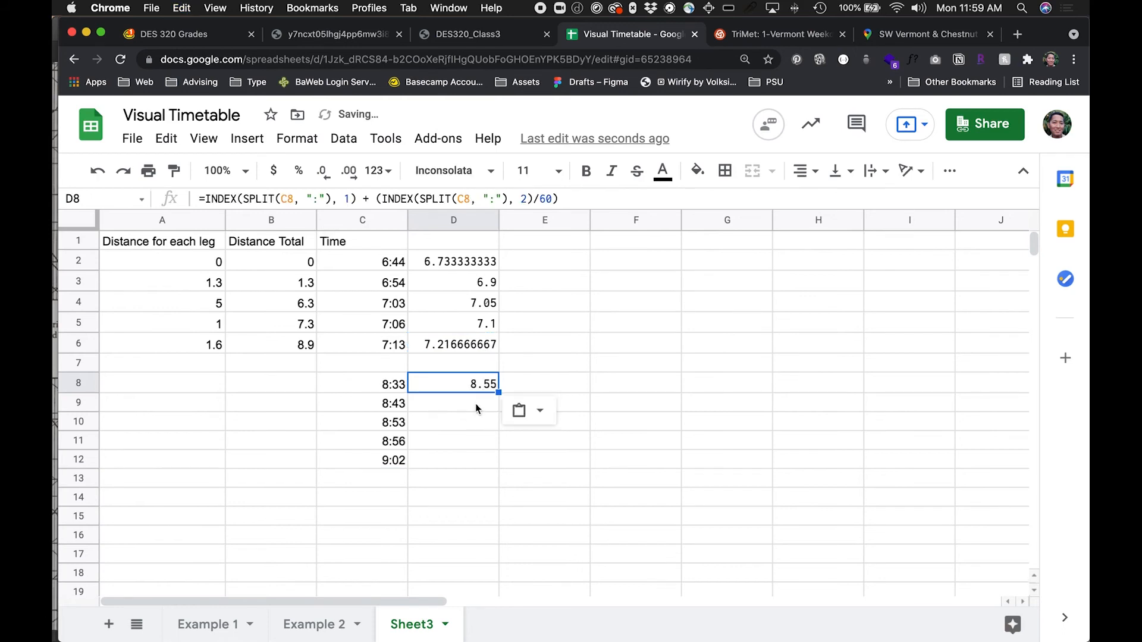
{"action": "left_click_drag", "start_coordinate": [499, 393], "coordinate": [500, 468]}
{"action": "left_click", "coordinate": [466, 505]}
Copy the decimal times in D8:D12 and paste them into the Illustrator graph data's second column, leaving one blank row below the first trip.
{"action": "left_click", "coordinate": [446, 387]}
{"action": "left_click", "coordinate": [469, 467], "text": "shift"}
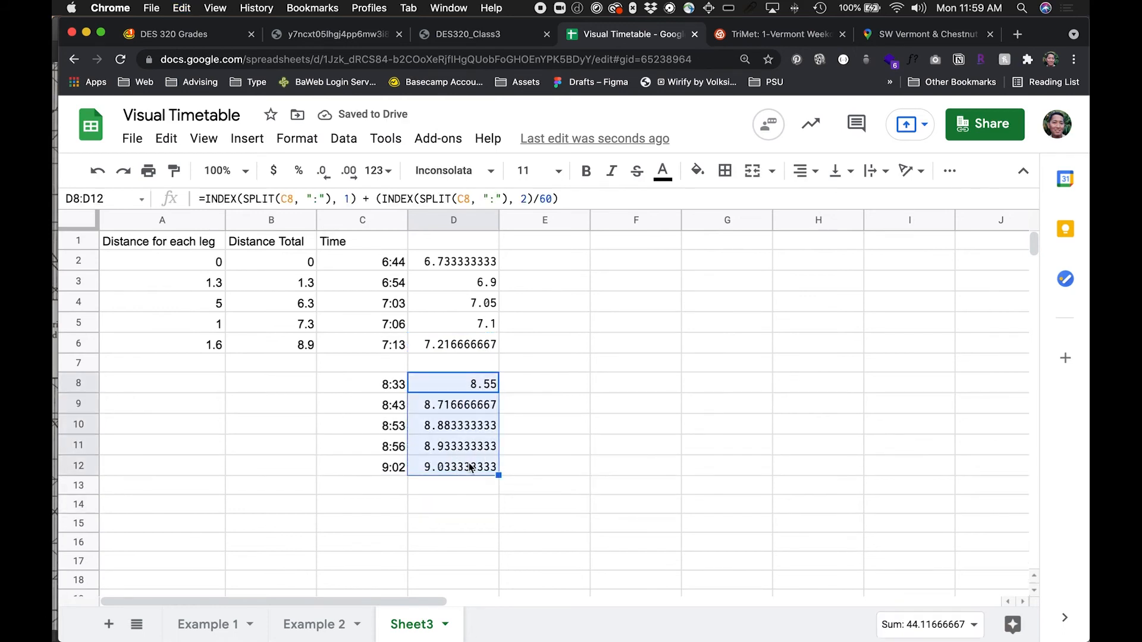
{"action": "key", "text": "cmd+Tab"}
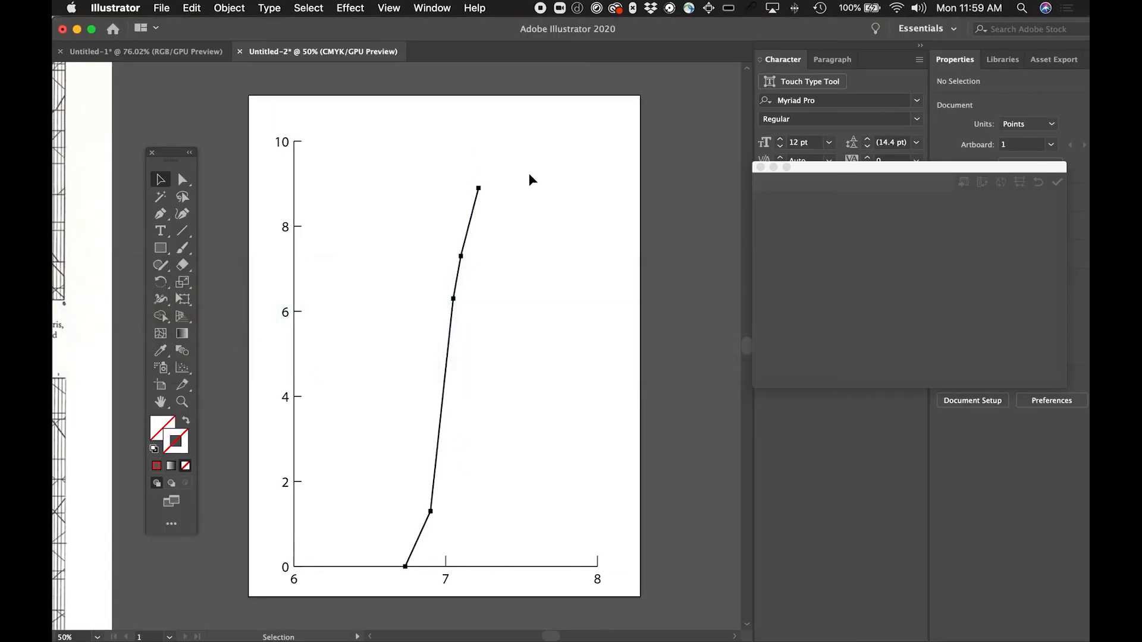
{"action": "left_click", "coordinate": [816, 168]}
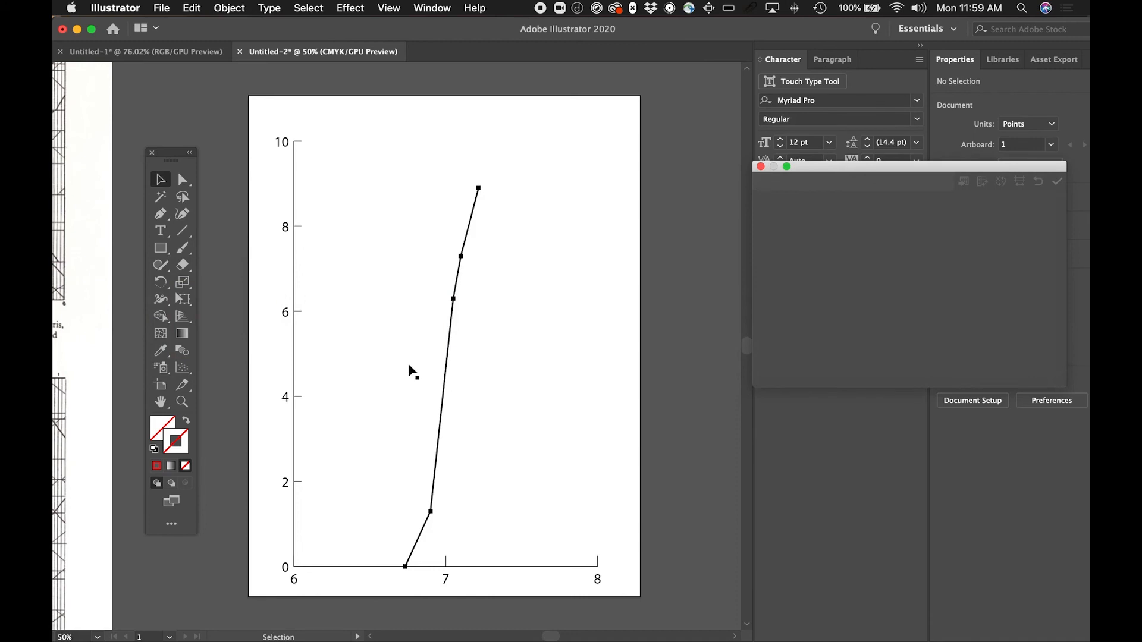
{"action": "left_click", "coordinate": [287, 351]}
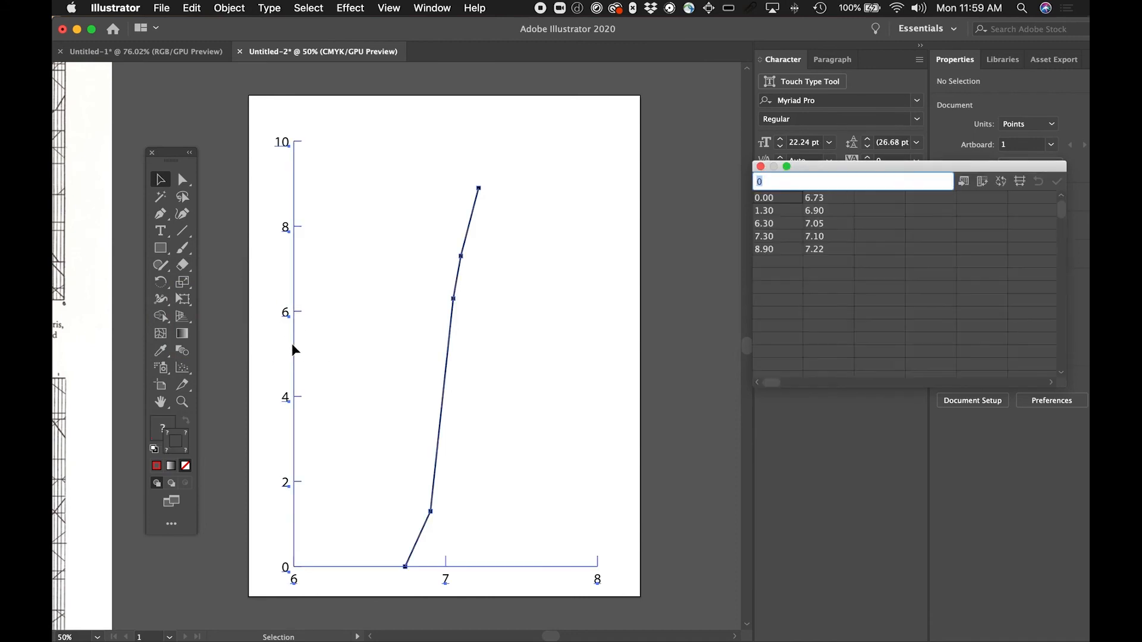
{"action": "left_click", "coordinate": [826, 274]}
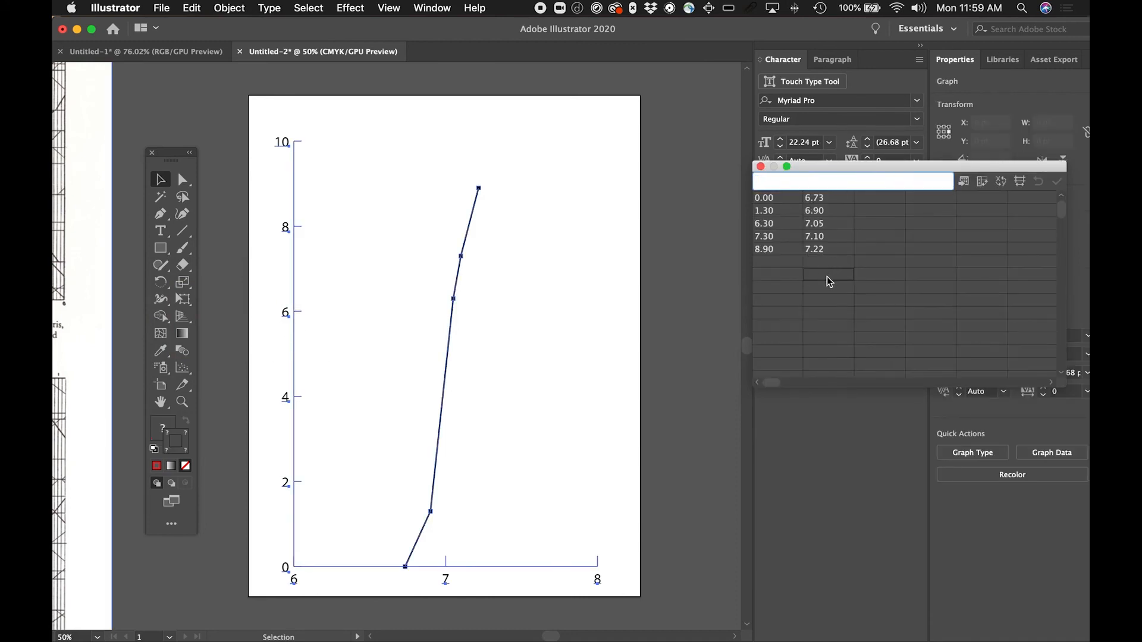
{"action": "key", "text": "super+v"}
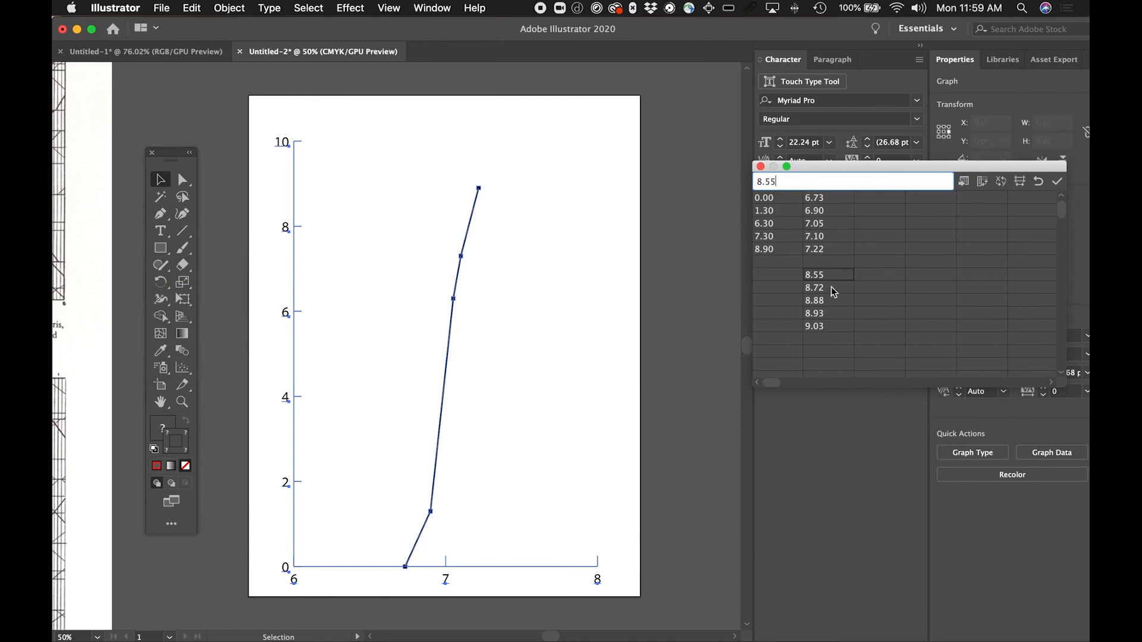
Copy the distance totals 0.00 to 8.90 in the graph data and paste them beside the second trip's times.
{"action": "left_click", "coordinate": [797, 278]}
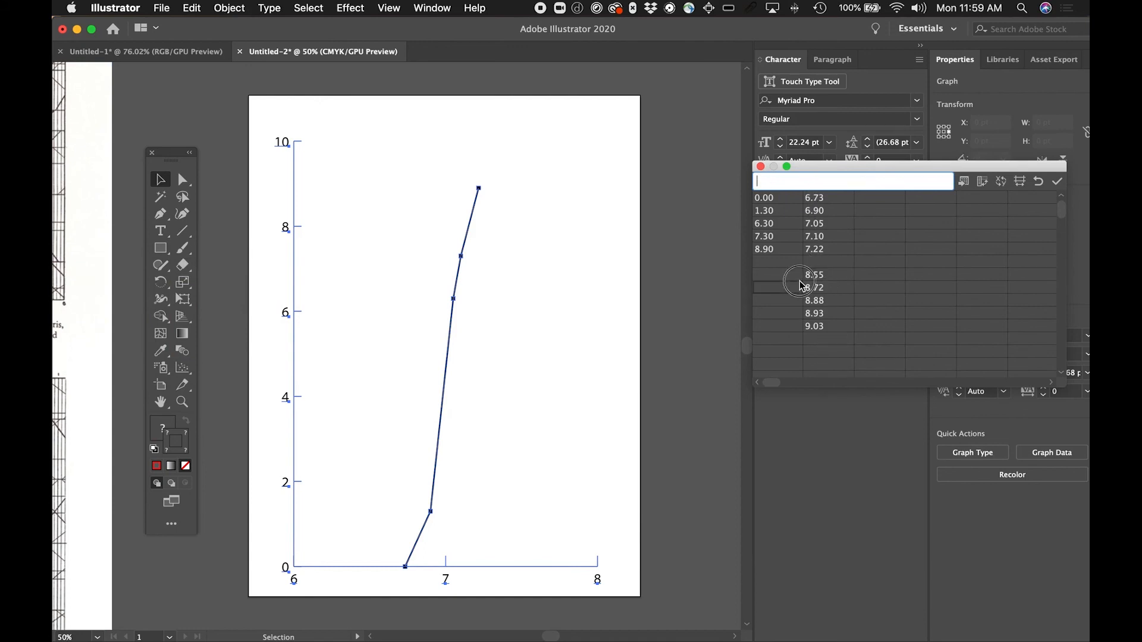
{"action": "left_click", "coordinate": [772, 206]}
{"action": "left_click", "coordinate": [772, 200]}
{"action": "left_click", "coordinate": [772, 254], "text": "shift"}
{"action": "key", "text": "super+c"}
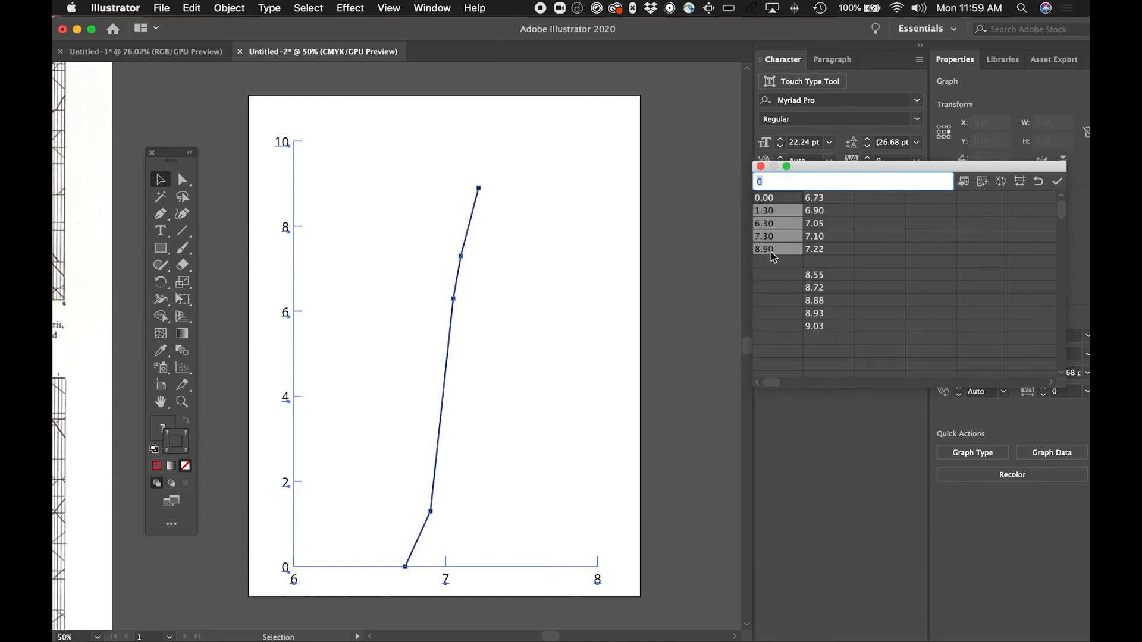
{"action": "left_click", "coordinate": [788, 275]}
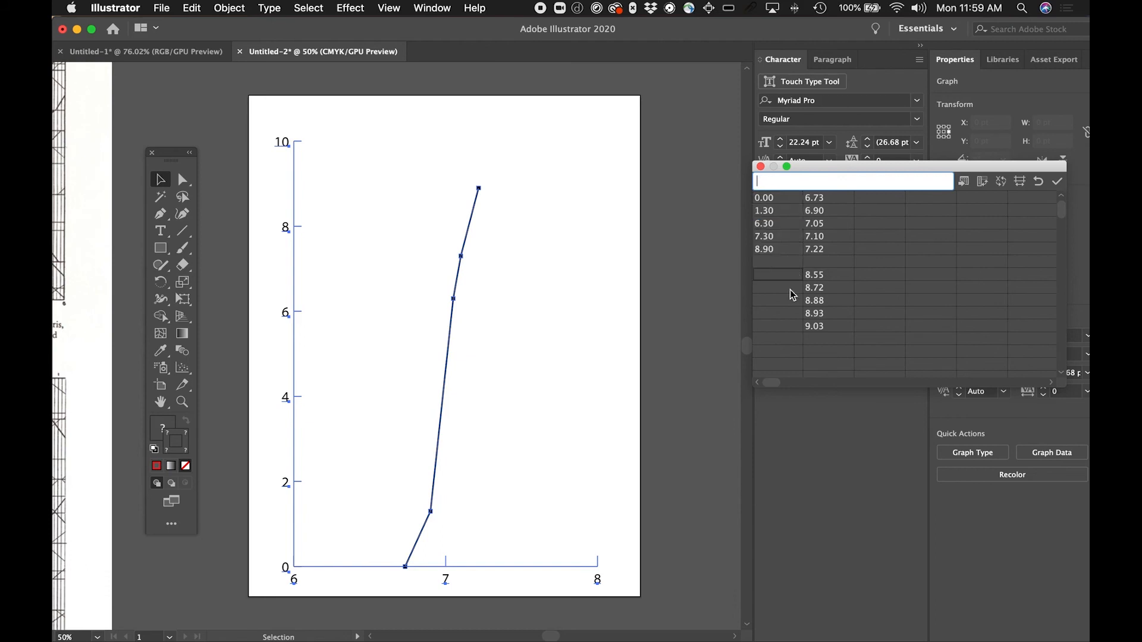
{"action": "left_click", "coordinate": [790, 331], "text": "shift"}
{"action": "key", "text": "super+v"}
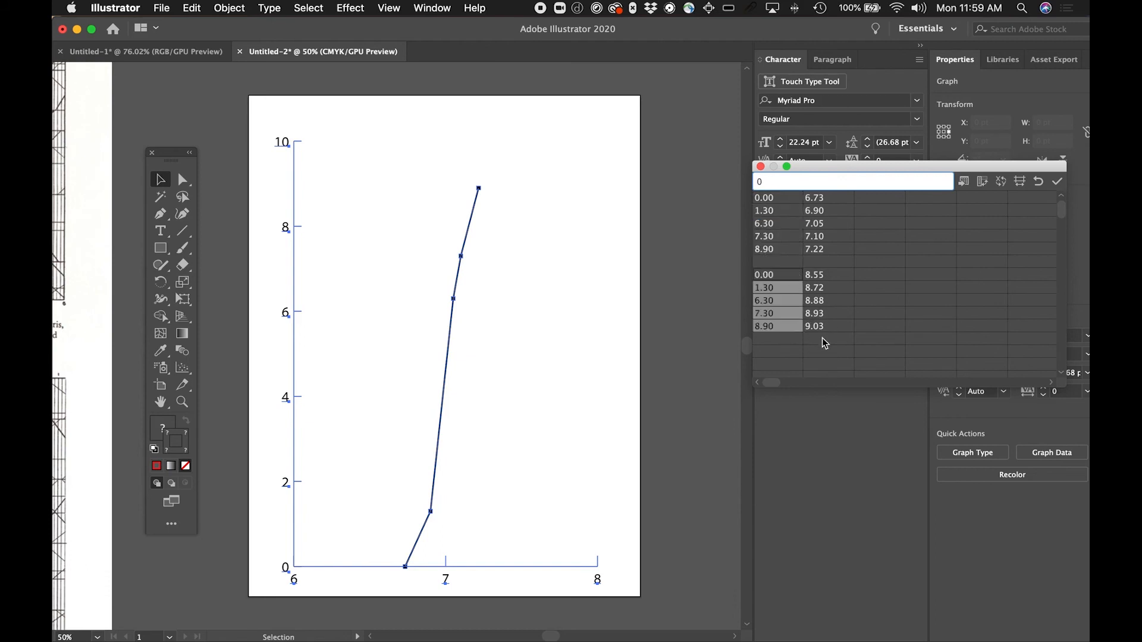
Apply the two-trip data to the scatter graph and deselect it.
{"action": "left_click", "coordinate": [822, 338]}
{"action": "left_click", "coordinate": [862, 265]}
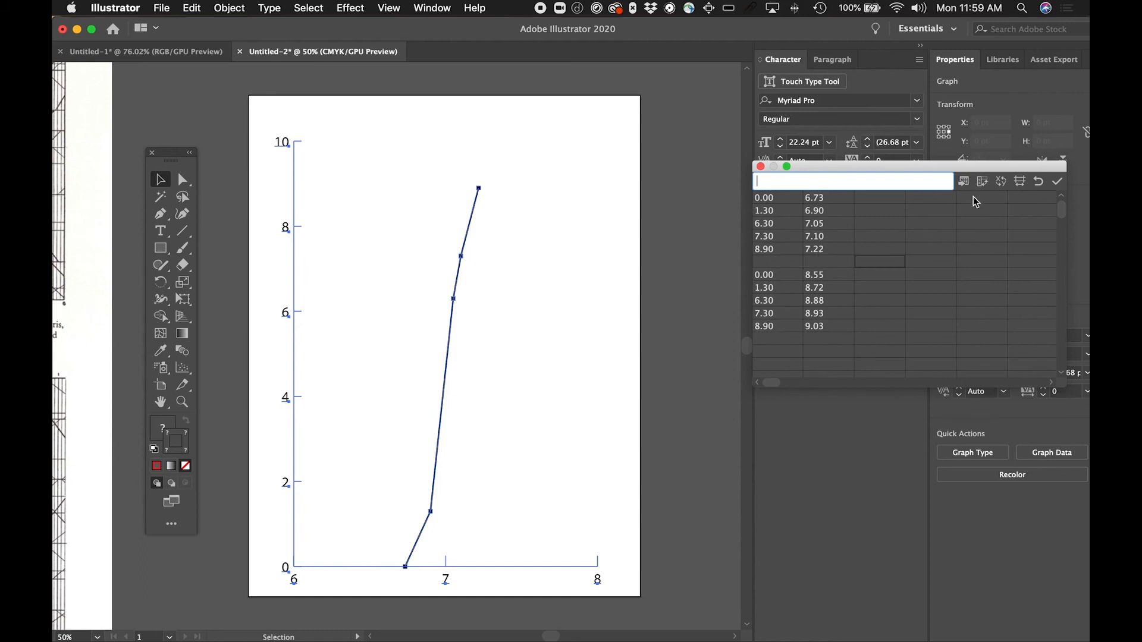
{"action": "left_click", "coordinate": [1057, 181]}
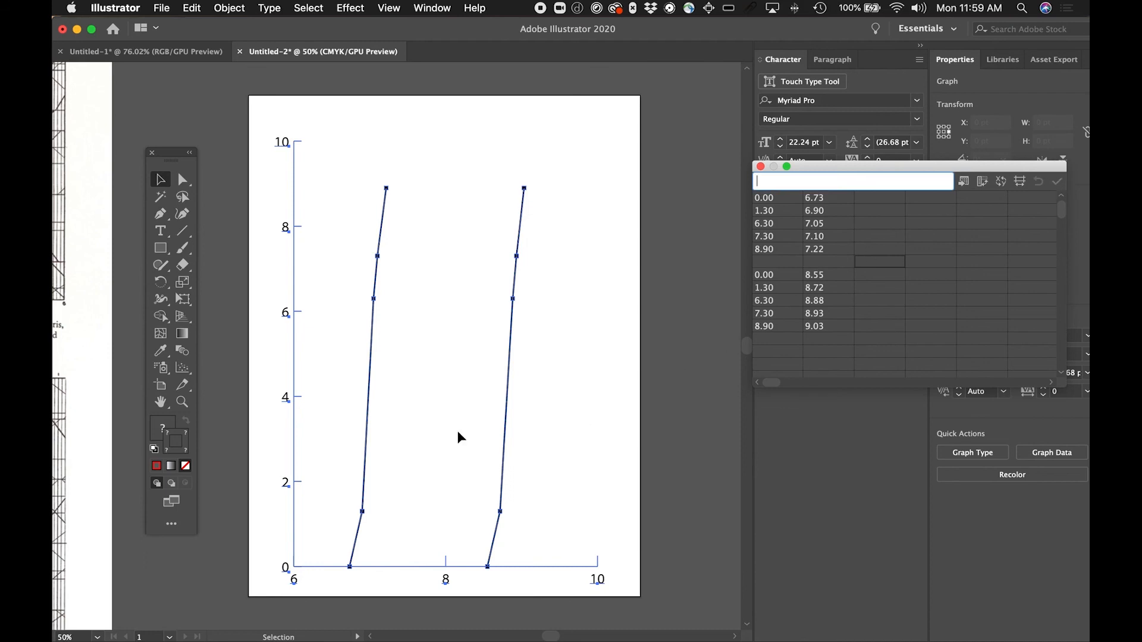
{"action": "left_click", "coordinate": [612, 530]}
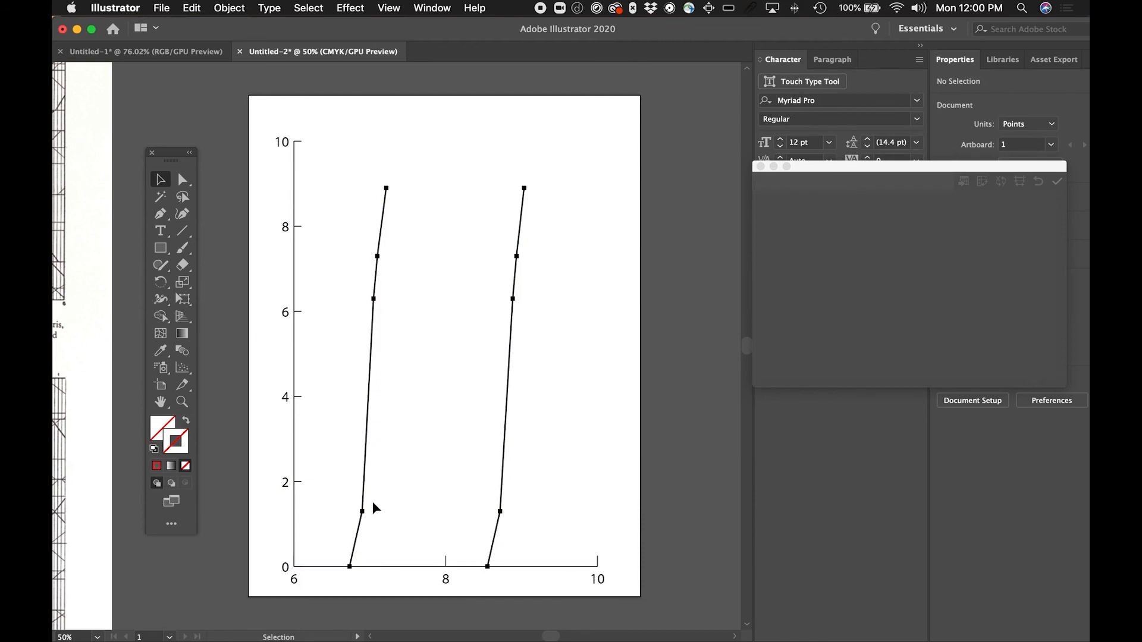
Add the text label "Time" and centre it below the graph's horizontal axis.
{"action": "key", "text": "t"}
{"action": "left_click", "coordinate": [388, 584]}
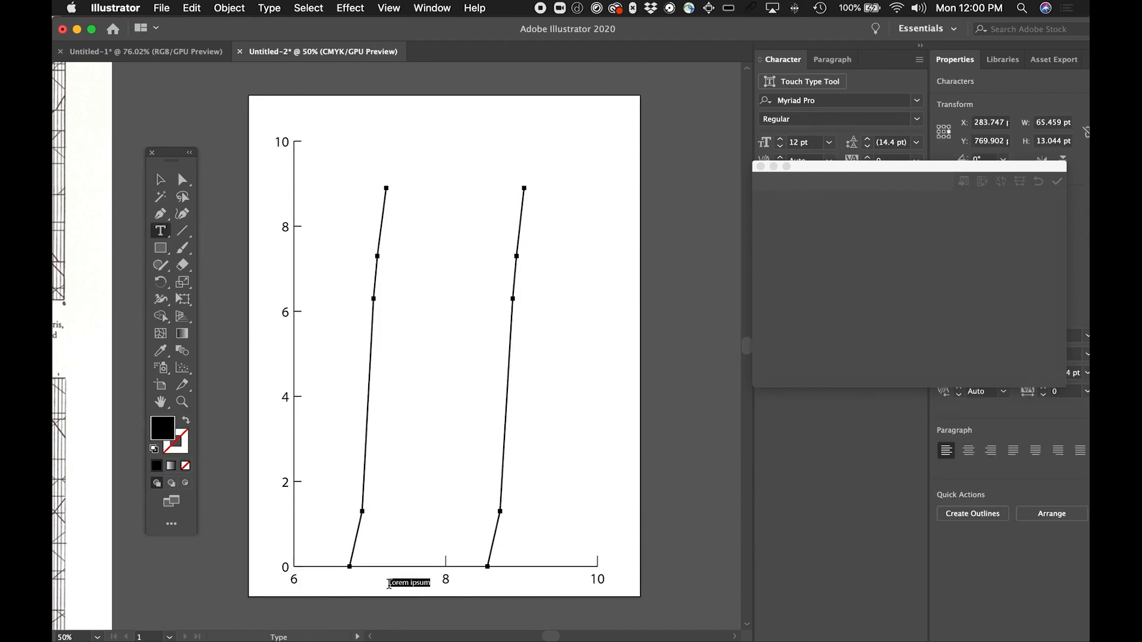
{"action": "type", "text": "Time"}
{"action": "key", "text": "Escape"}
{"action": "key", "text": "v"}
{"action": "left_click", "coordinate": [454, 553]}
{"action": "left_click_drag", "start_coordinate": [395, 584], "coordinate": [443, 597]}
Enlarge the "Time" label to 18 pt and move the scatter graph up slightly to clear it.
{"action": "key", "text": "super+shift+period"}
{"action": "key", "text": "super+shift+period"}
{"action": "key", "text": "super+shift+period"}
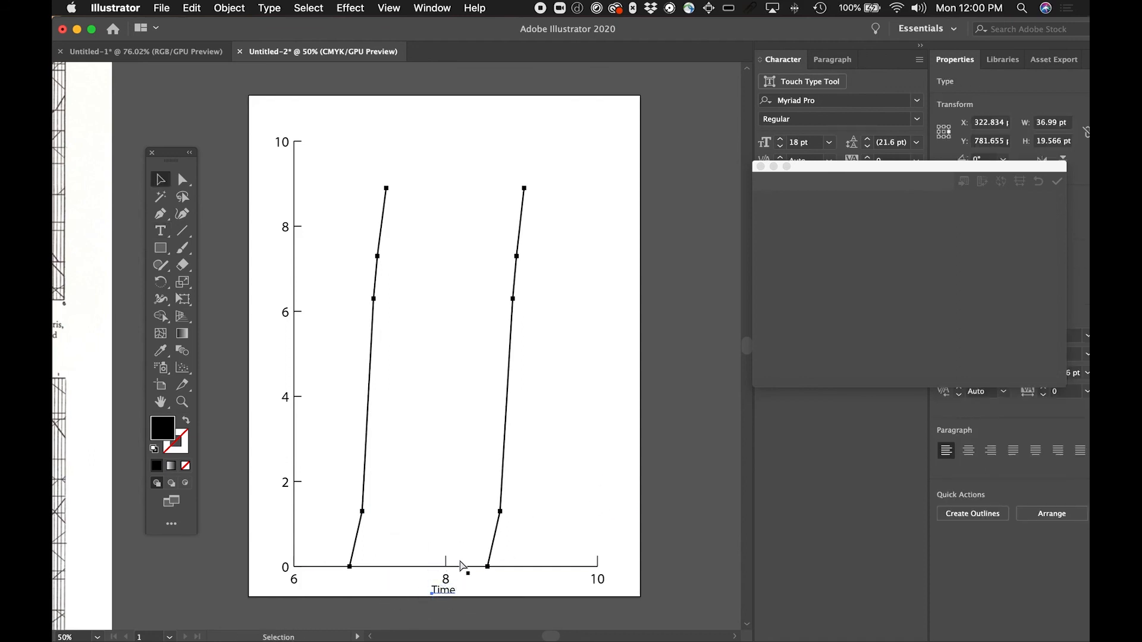
{"action": "left_click", "coordinate": [615, 479]}
{"action": "left_click_drag", "start_coordinate": [488, 567], "coordinate": [488, 555]}
Duplicate the "Time" label beside the vertical axis, rotate the copy 90°, and change its text to "Distance".
{"action": "left_click_drag", "start_coordinate": [451, 599], "coordinate": [273, 349]}
{"action": "key", "text": "r"}
{"action": "left_click_drag", "start_coordinate": [323, 416], "coordinate": [303, 274]}
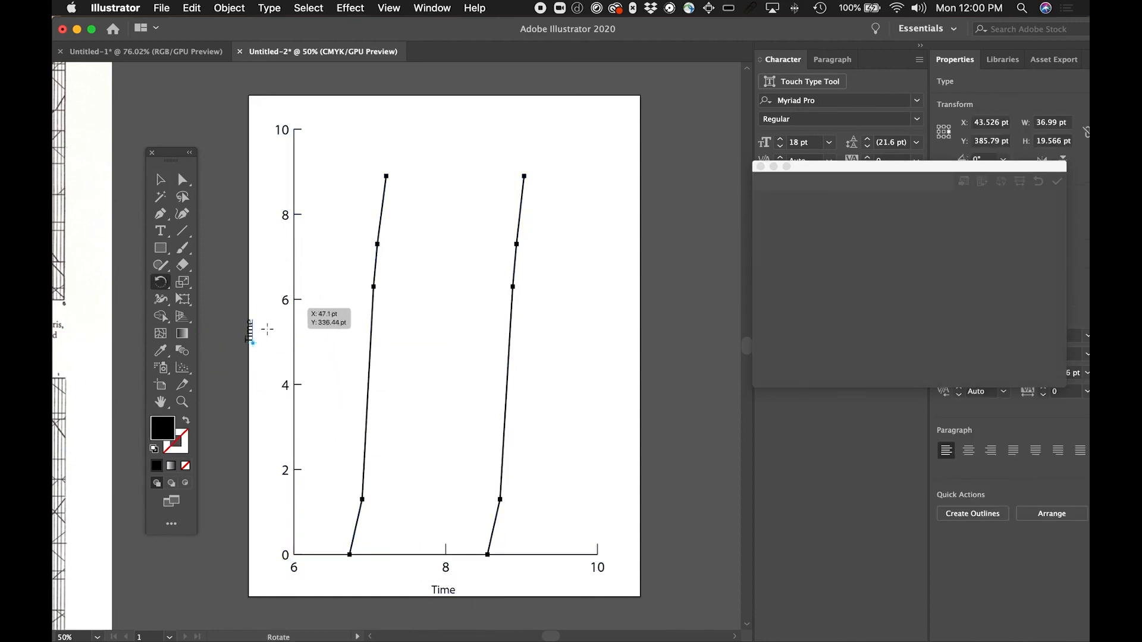
{"action": "key", "text": "v"}
{"action": "left_click_drag", "start_coordinate": [247, 337], "coordinate": [262, 351]}
{"action": "double_click", "coordinate": [262, 351]}
{"action": "type", "text": "Distanc"}
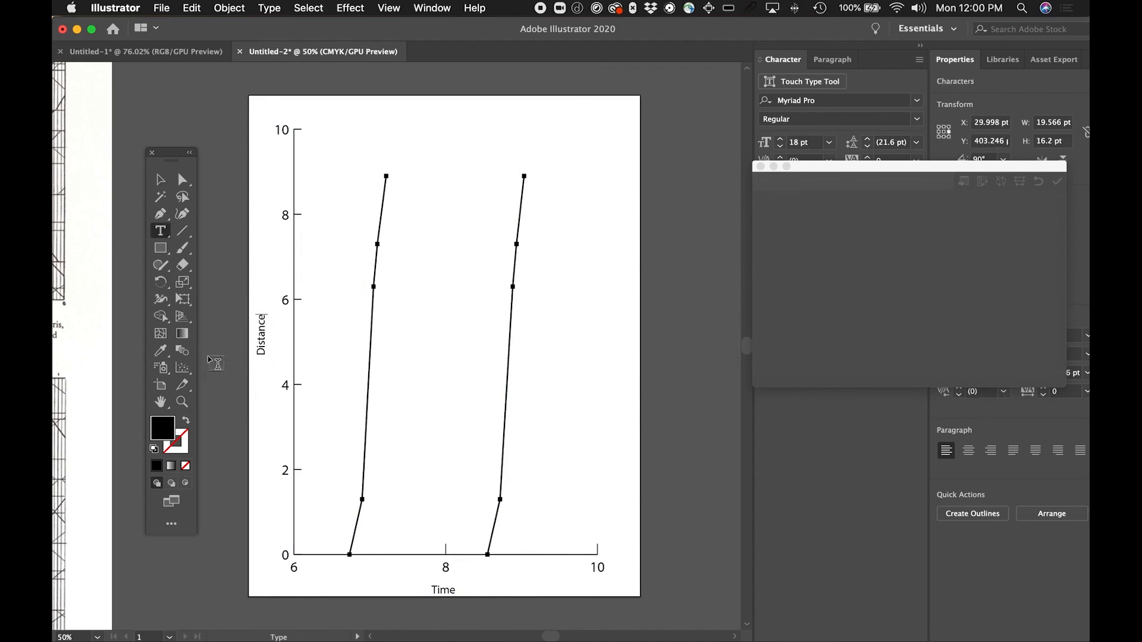
{"action": "key", "text": "Escape"}
Switch back to the Google Sheets timetable and select the empty cell F9.
{"action": "left_click_drag", "start_coordinate": [380, 398], "coordinate": [405, 390]}
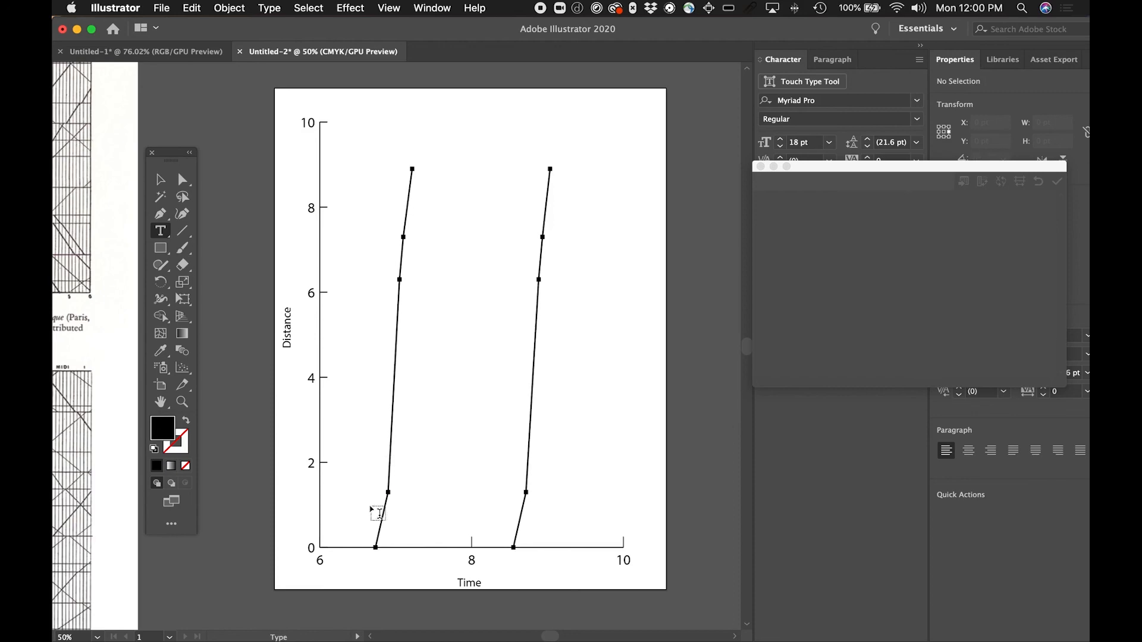
{"action": "key", "text": "super+Tab"}
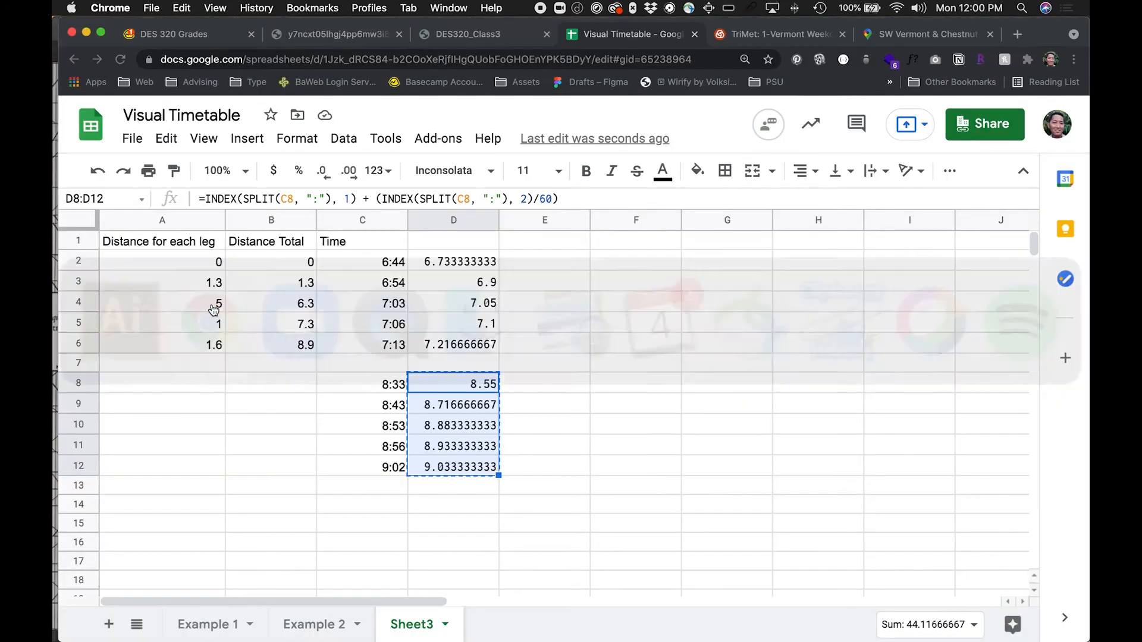
{"action": "left_click", "coordinate": [632, 409]}
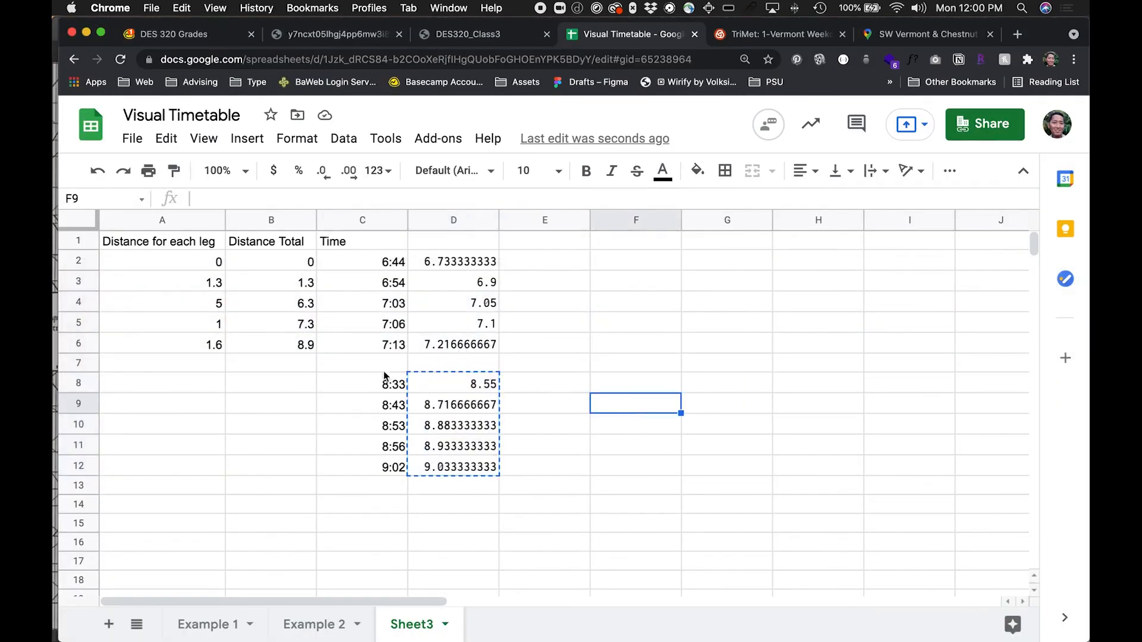